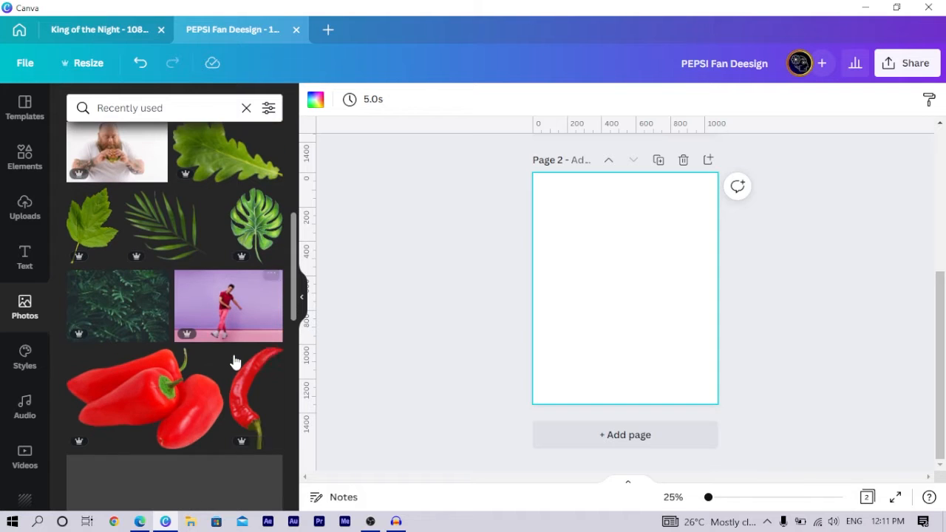
# Step: Find the pink-and-orange sunset cloud photo among the recently used photos and set it as the background of page 2
pyautogui.scroll(-5, 233, 362)
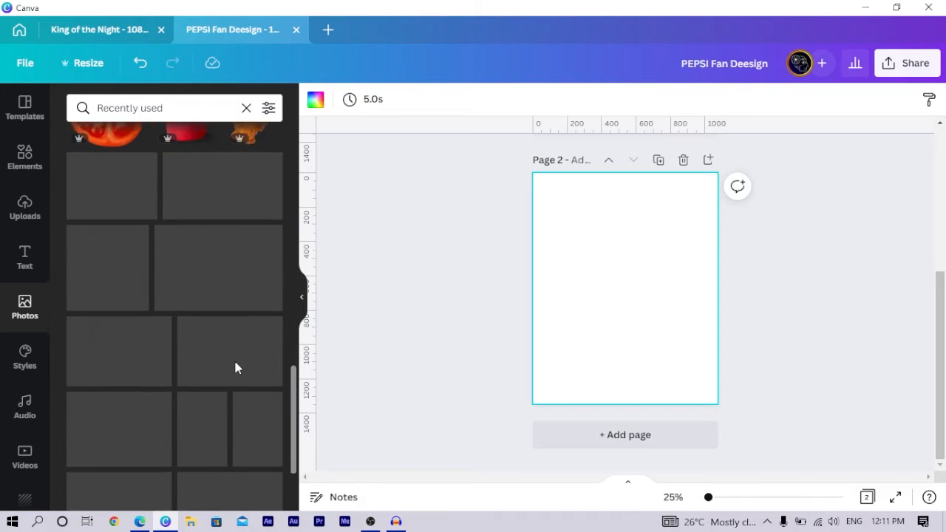
pyautogui.scroll(-10, 234, 365)
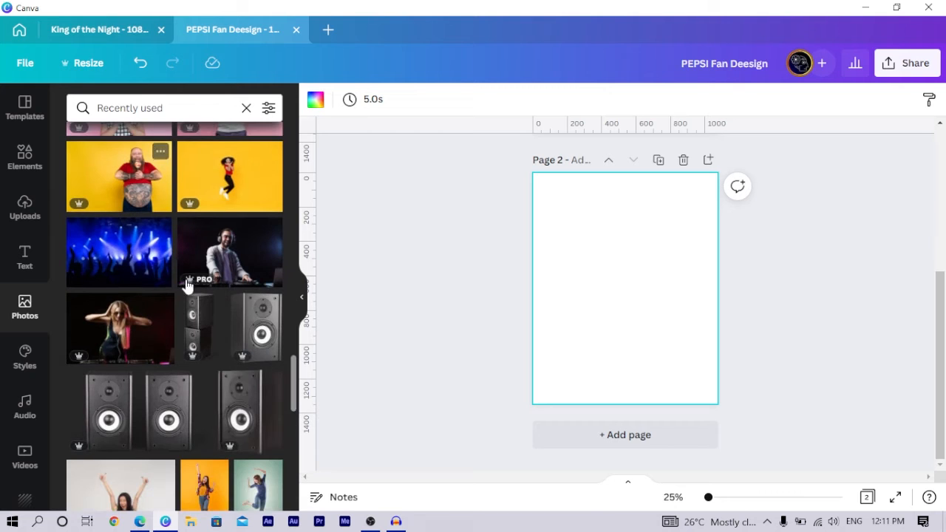
pyautogui.scroll(-8, 194, 314)
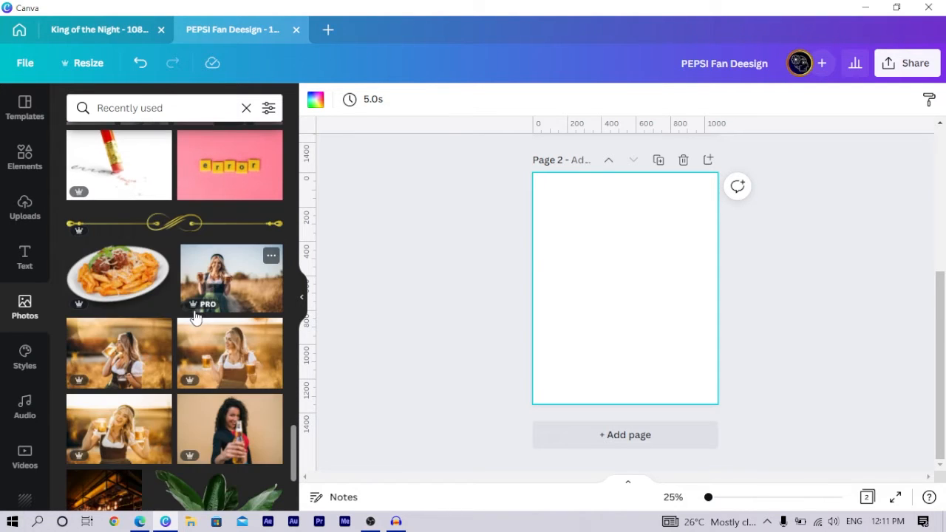
pyautogui.scroll(-5, 195, 316)
pyautogui.scroll(-1, 196, 316)
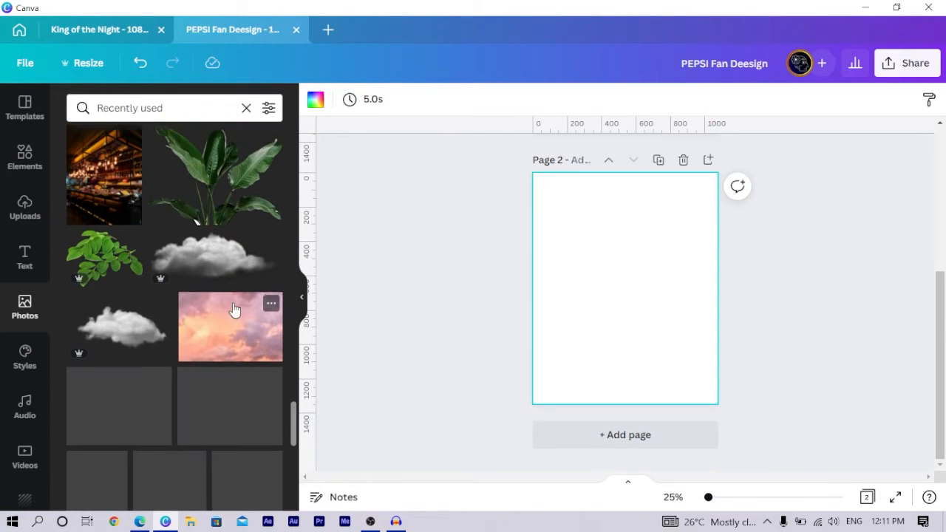
pyautogui.click(232, 325)
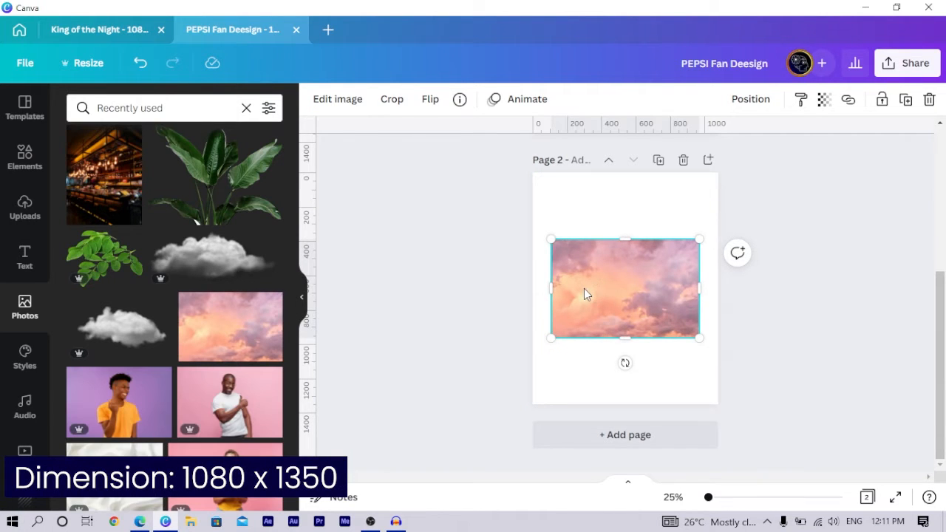
pyautogui.rightClick(635, 299)
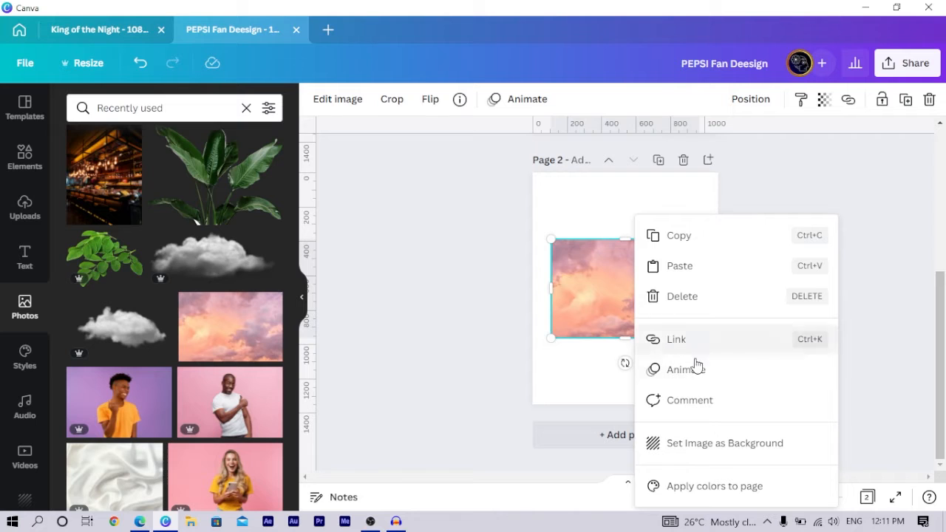
pyautogui.click(714, 443)
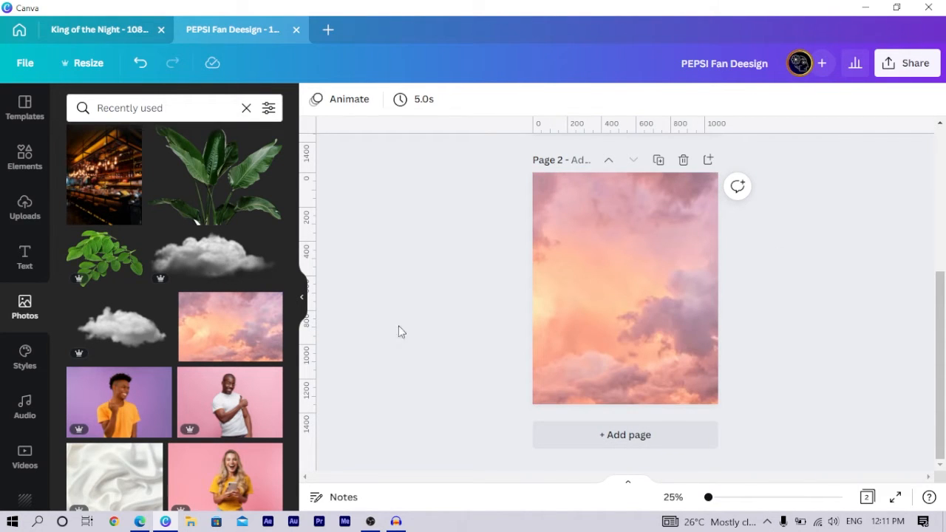
# Step: Add the uploaded round grass platform image to page 2 and enlarge it slightly around the page's middle
pyautogui.scroll(4, 403, 320)
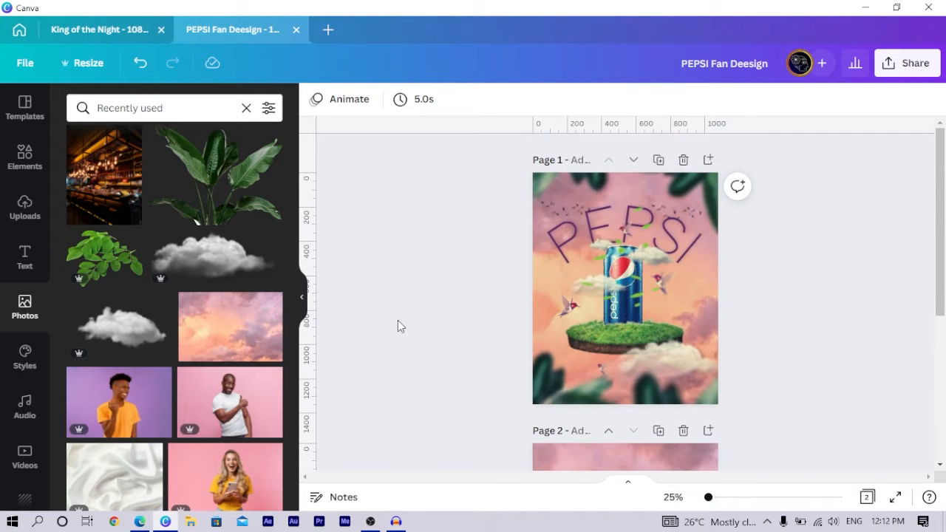
pyautogui.scroll(-4, 398, 326)
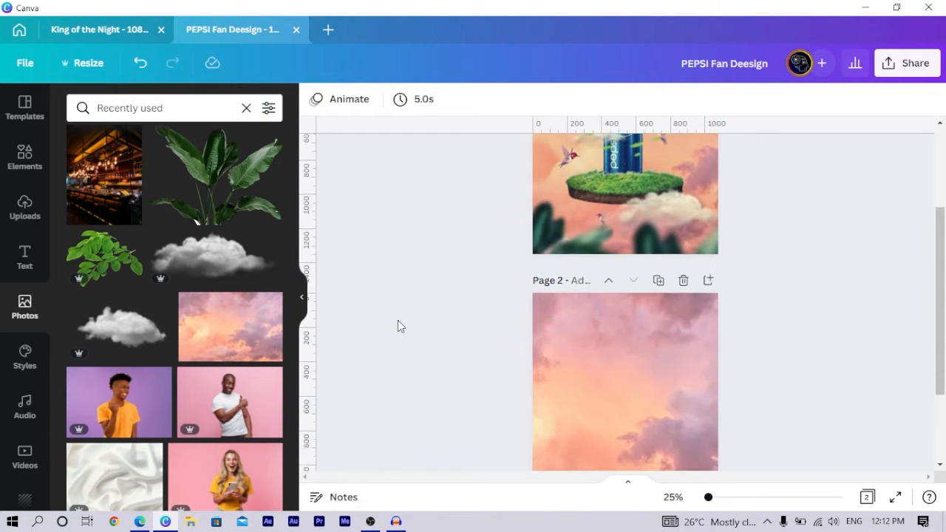
pyautogui.click(20, 214)
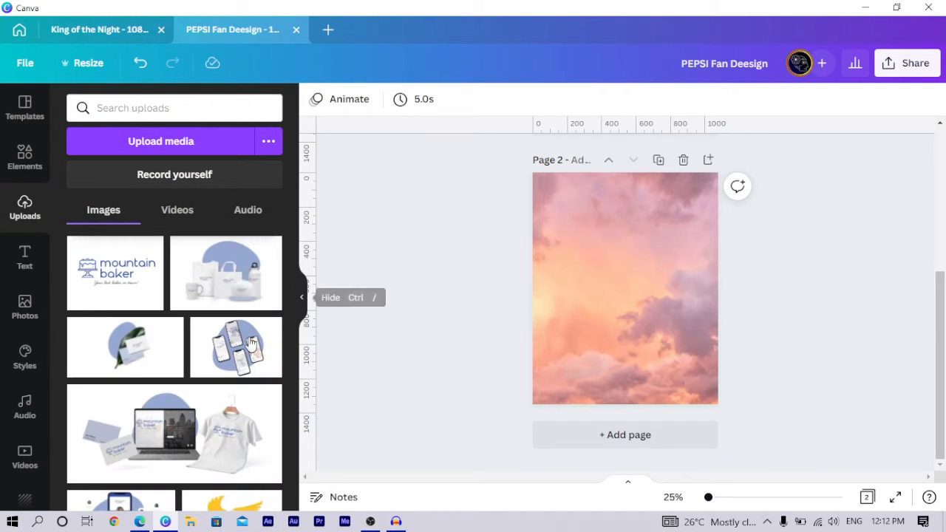
pyautogui.scroll(-3, 122, 371)
pyautogui.scroll(-1, 122, 372)
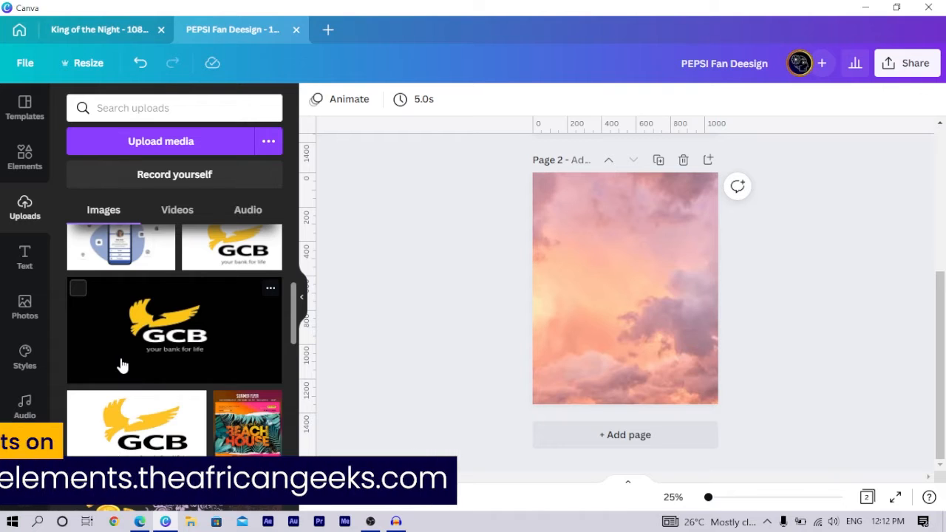
pyautogui.scroll(-10, 122, 365)
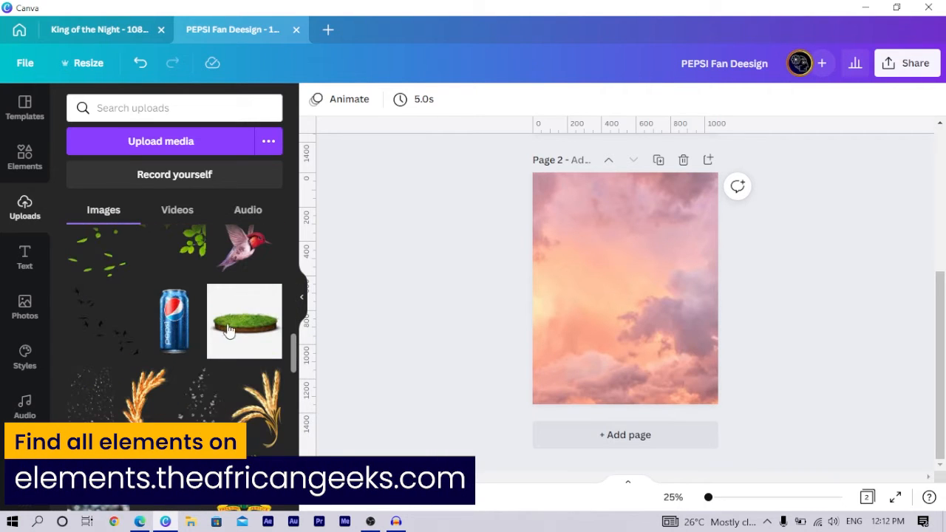
pyautogui.click(245, 332)
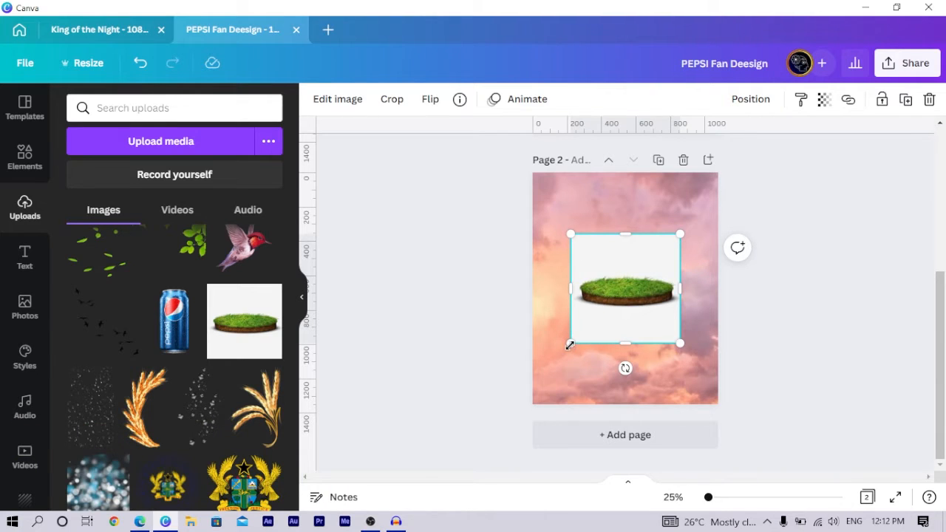
pyautogui.moveTo(569, 345); pyautogui.dragTo(544, 363)
pyautogui.moveTo(602, 334); pyautogui.dragTo(605, 329)
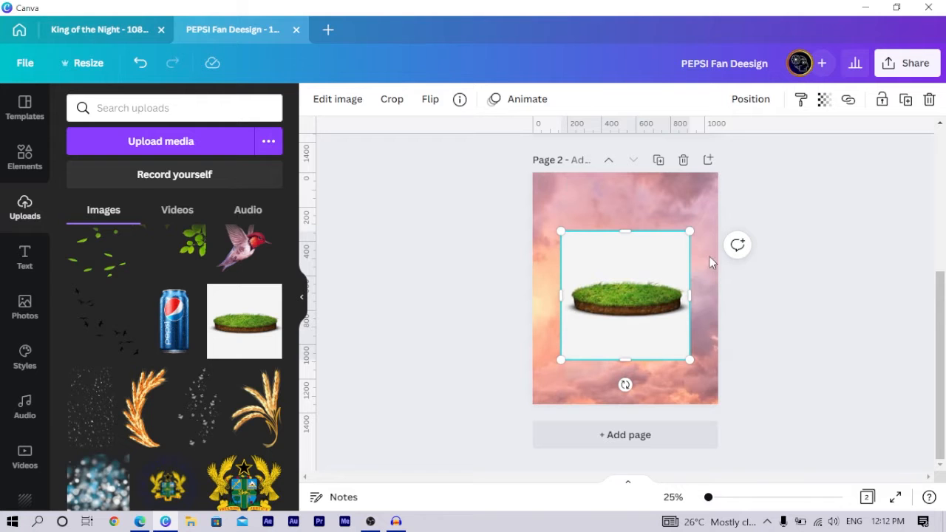
# Step: Remove the light background from the grass platform image with the background remover
pyautogui.click(334, 103)
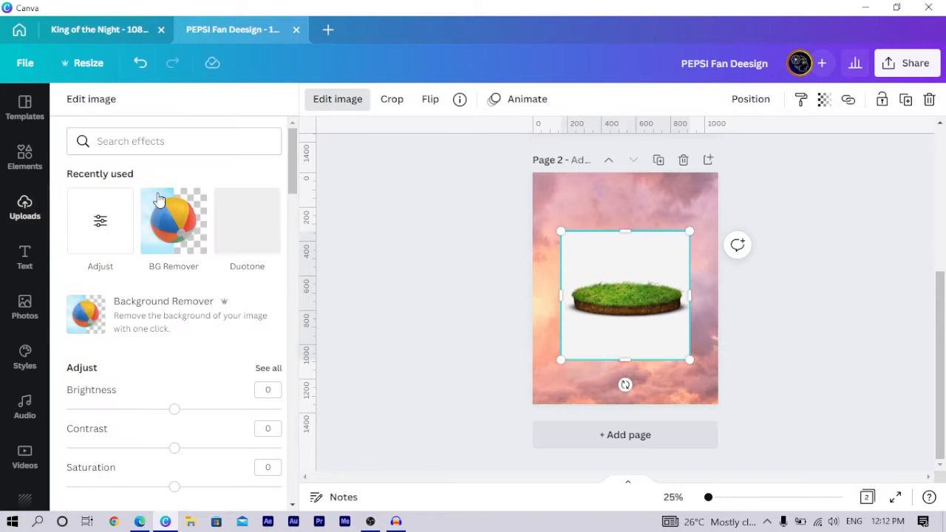
pyautogui.click(174, 220)
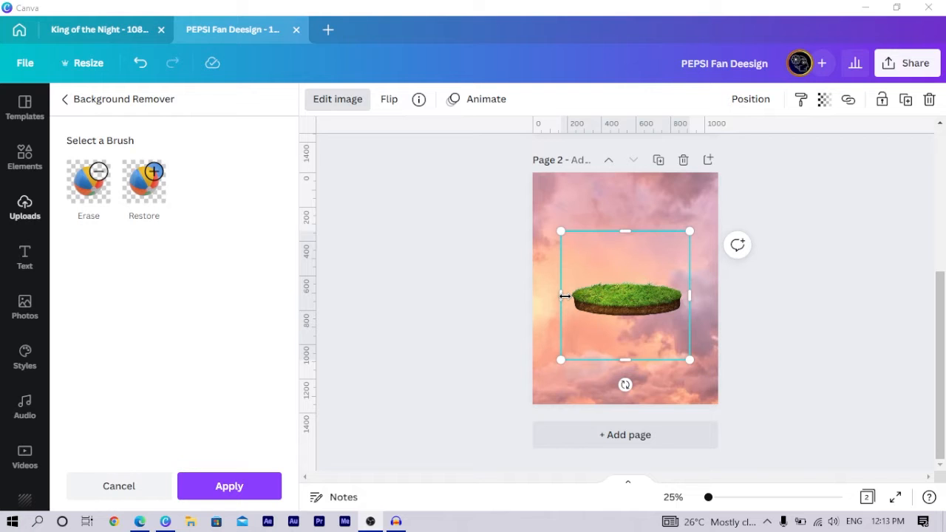
pyautogui.click(516, 316)
# Step: Duplicate the grass platform, keeping one copy near the page's upper right edge and the other in its lower half
pyautogui.moveTo(637, 309); pyautogui.dragTo(652, 244)
pyautogui.hotkey('ctrl', 'd')
pyautogui.click(604, 334)
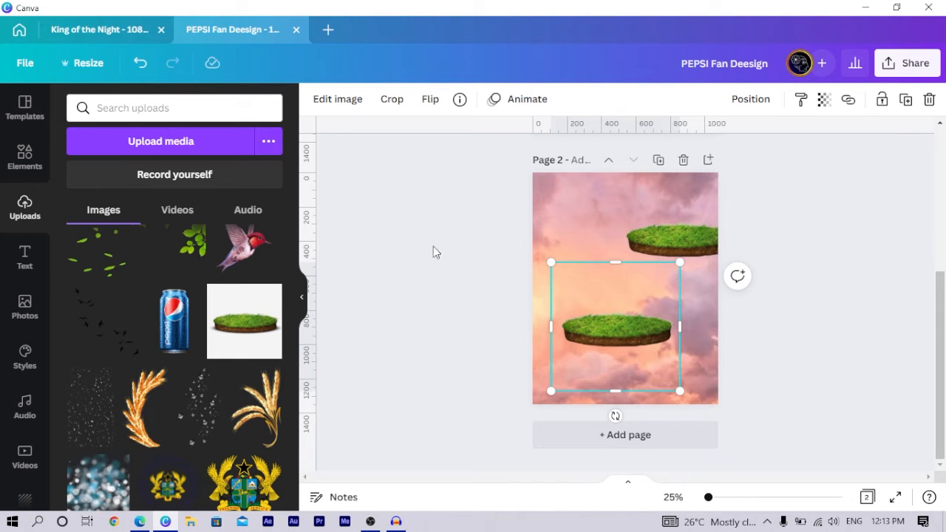
# Step: Set the tint of the lower grass platform to 61
pyautogui.click(332, 101)
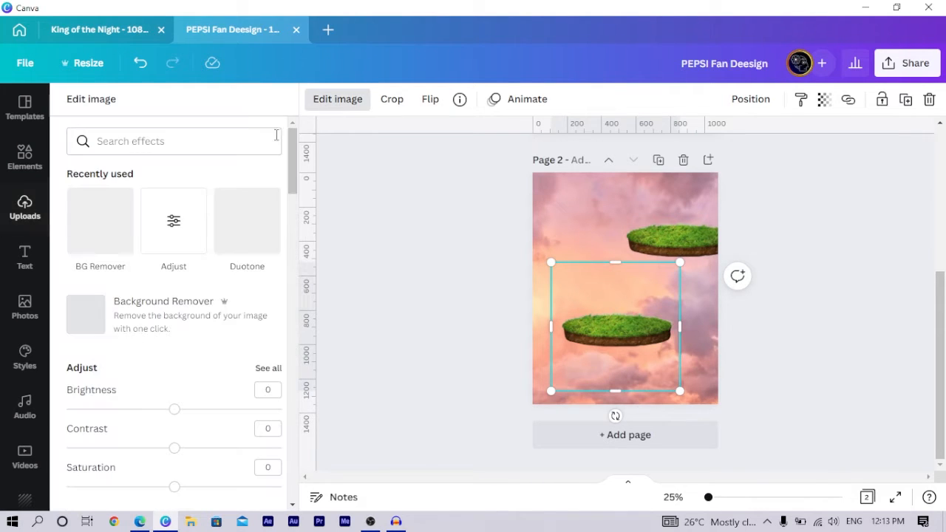
pyautogui.click(175, 234)
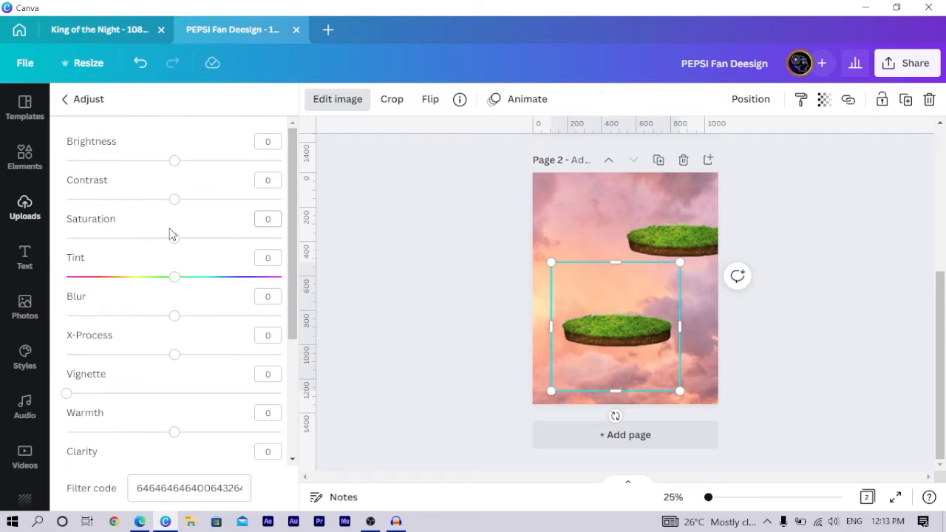
pyautogui.scroll(-1, 169, 240)
pyautogui.moveTo(175, 212); pyautogui.dragTo(241, 219)
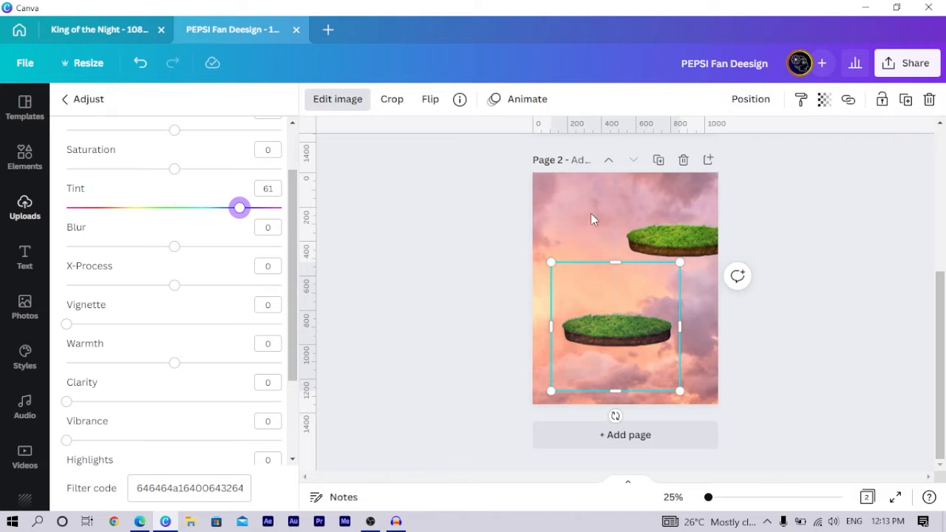
# Step: Copy the lower grass platform's filter code and apply it to the upper grass platform
pyautogui.click(166, 494)
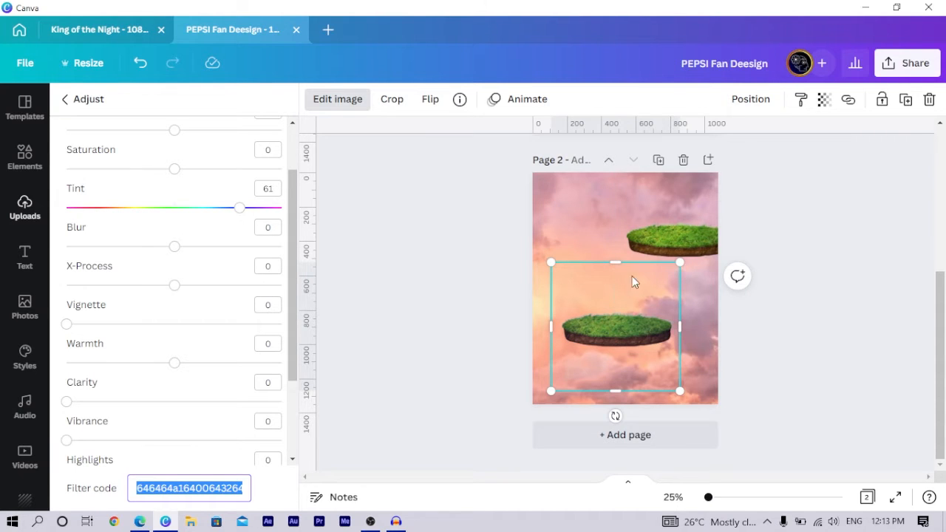
pyautogui.click(693, 229)
pyautogui.click(180, 489)
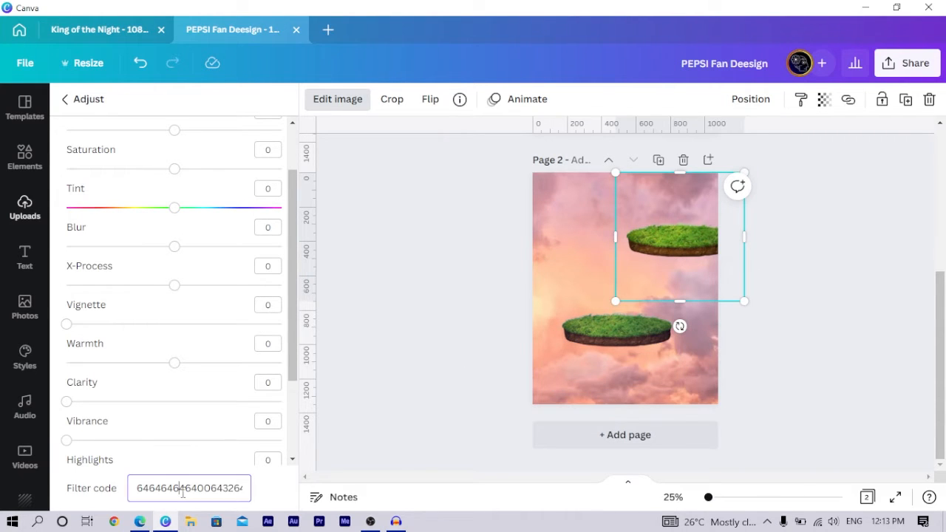
pyautogui.doubleClick(182, 492)
pyautogui.hotkey('ctrl', 'v')
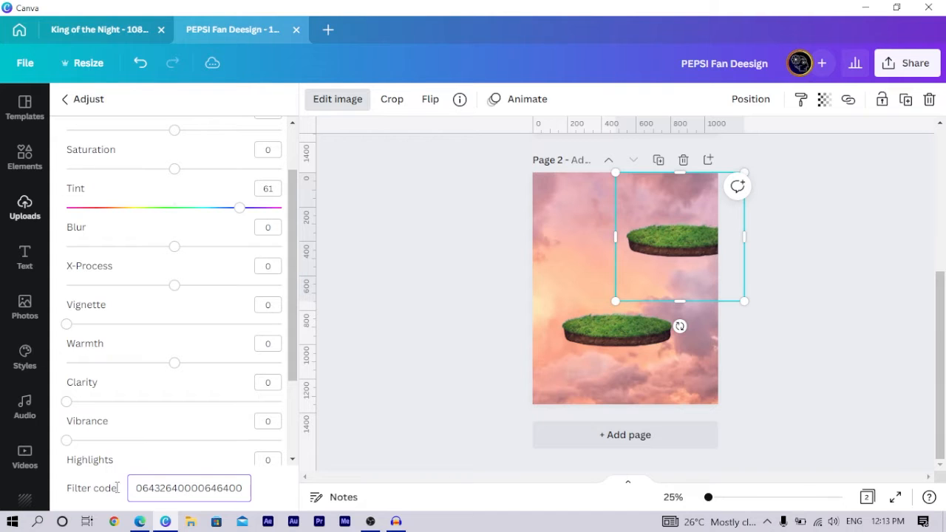
# Step: Shift the upper grass platform further past the page's right edge and align the lower one to the page's center and middle
pyautogui.moveTo(661, 255); pyautogui.dragTo(725, 249)
pyautogui.click(631, 352)
pyautogui.click(750, 99)
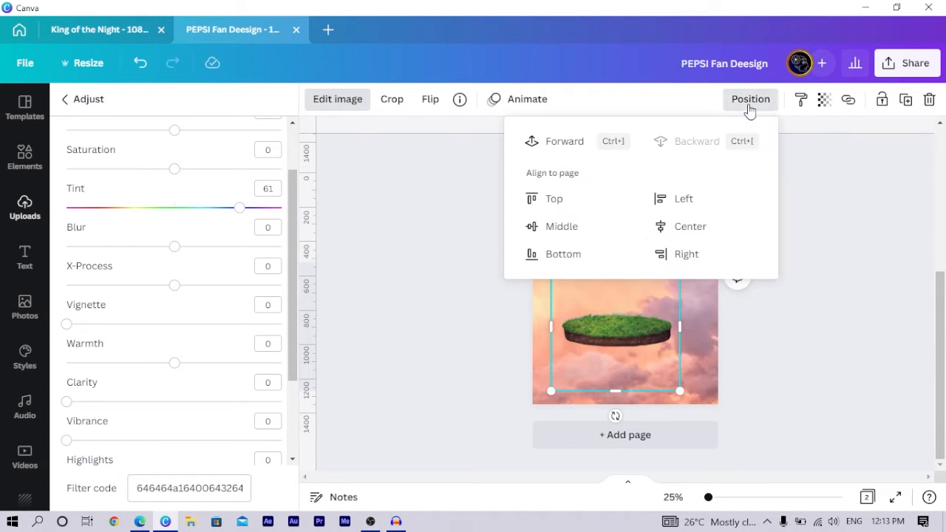
pyautogui.click(687, 226)
pyautogui.click(550, 227)
pyautogui.click(494, 254)
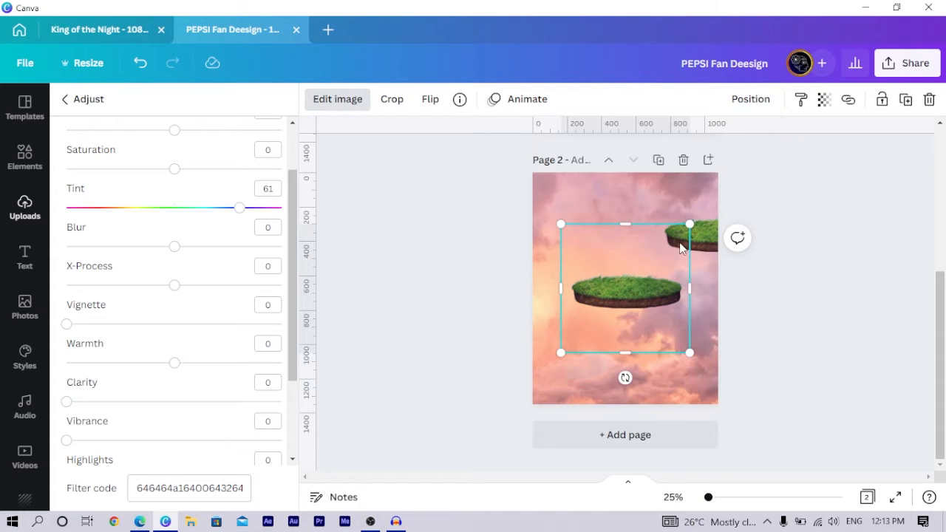
# Step: Align the grass platform at the page's right edge to the center and middle, stacking it over the other copy
pyautogui.click(709, 214)
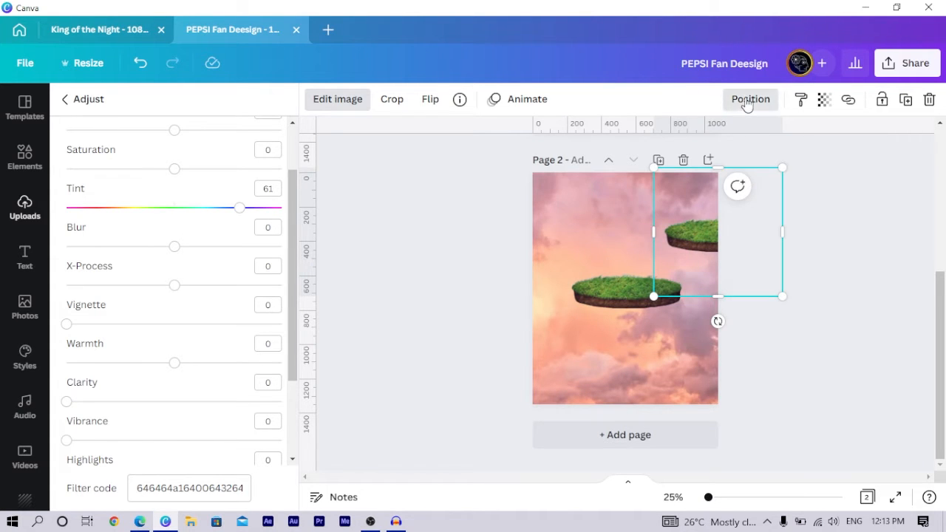
pyautogui.click(749, 99)
pyautogui.click(687, 226)
pyautogui.click(551, 226)
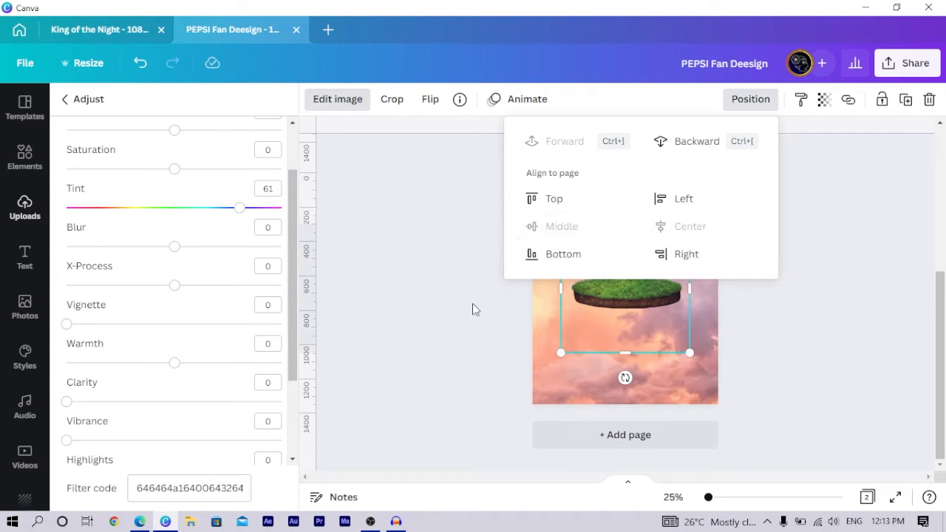
pyautogui.click(472, 303)
# Step: Crop the front grass copy to a narrow strip of grass and place it below the platform
pyautogui.moveTo(629, 348); pyautogui.dragTo(627, 287)
pyautogui.moveTo(569, 270); pyautogui.dragTo(601, 270)
pyautogui.moveTo(688, 252); pyautogui.dragTo(621, 324)
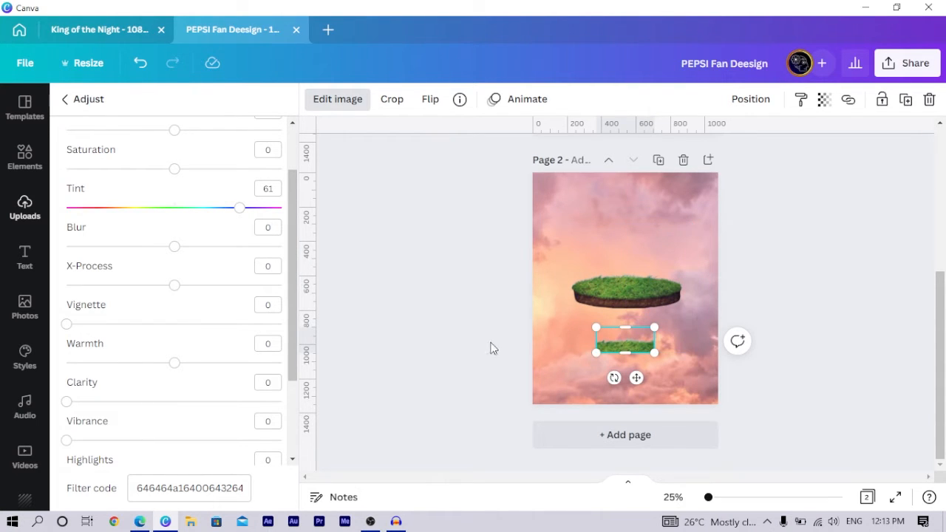
# Step: Add the uploaded Pepsi can image and stand it centered on the grass platform
pyautogui.click(13, 211)
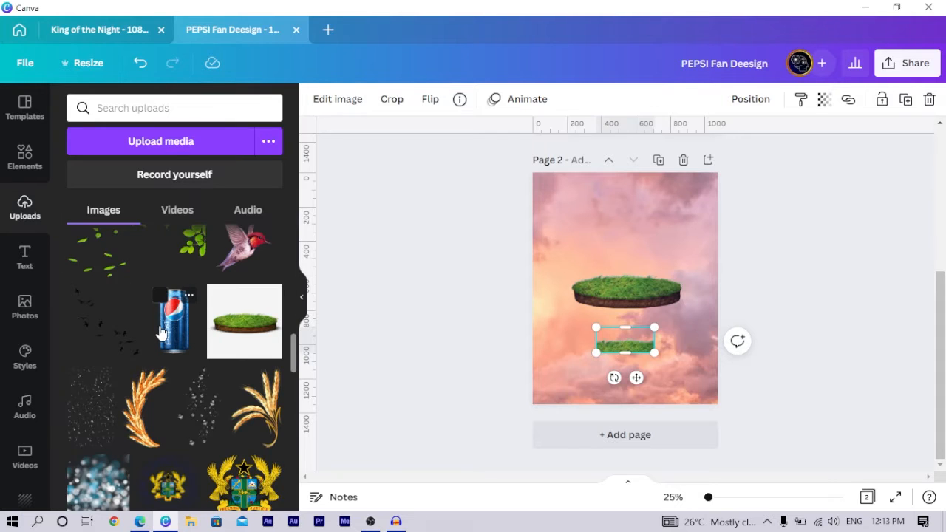
pyautogui.click(184, 331)
pyautogui.moveTo(633, 318); pyautogui.dragTo(629, 274)
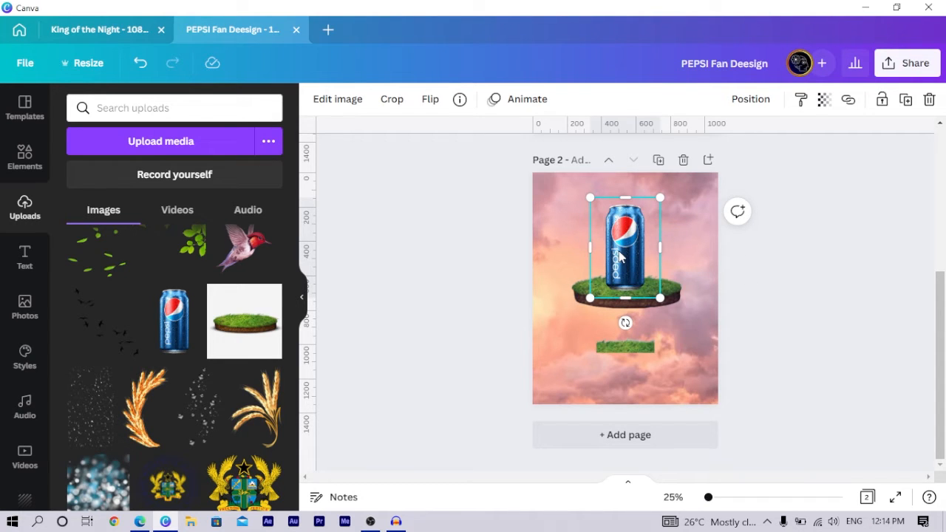
pyautogui.moveTo(620, 255); pyautogui.dragTo(620, 244)
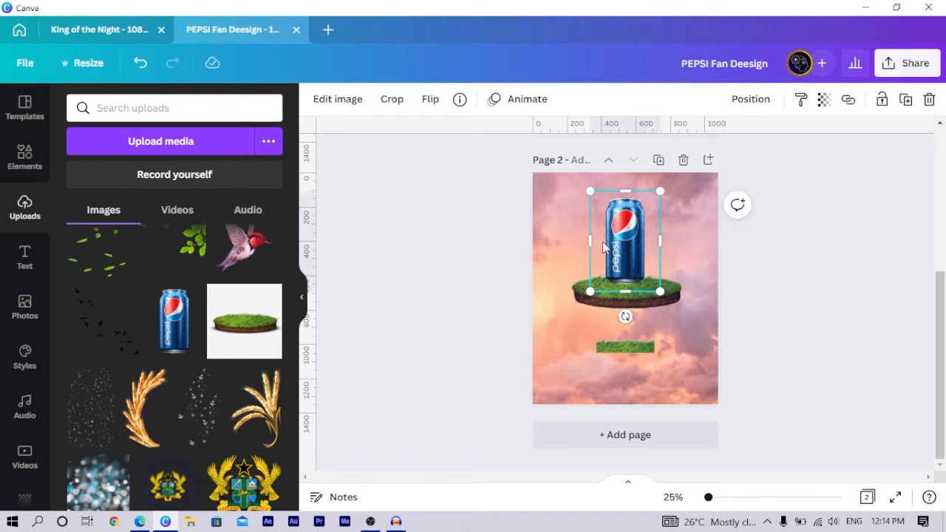
# Step: Set the tint of the Pepsi can to 92
pyautogui.click(334, 102)
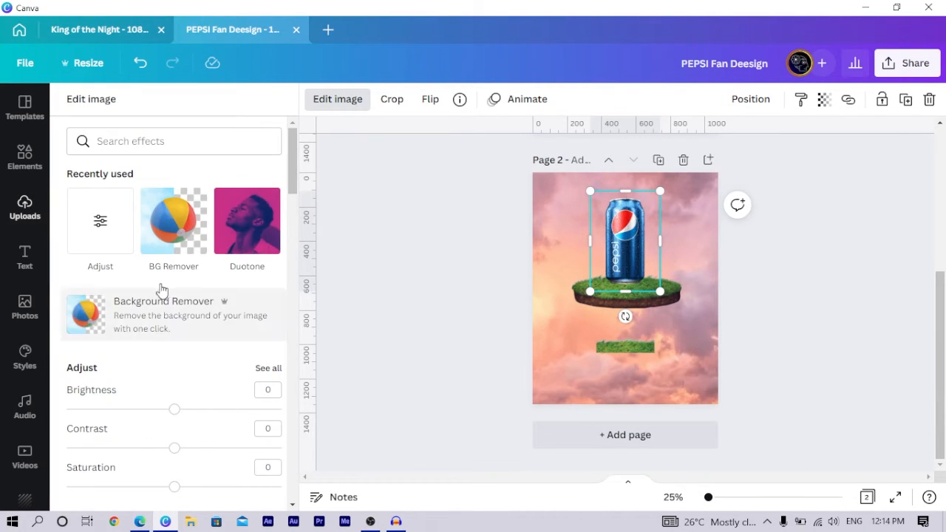
pyautogui.click(81, 219)
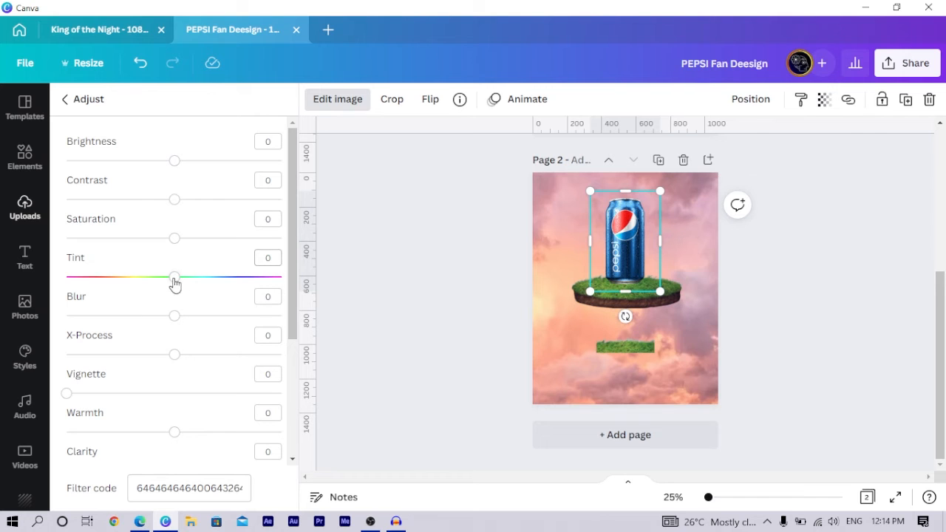
pyautogui.moveTo(175, 279); pyautogui.dragTo(270, 286)
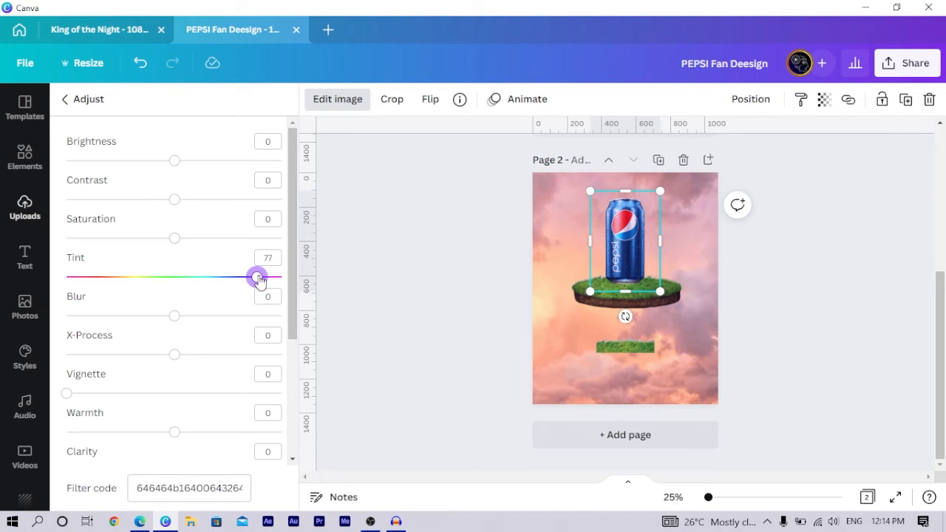
pyautogui.moveTo(257, 278); pyautogui.dragTo(275, 288)
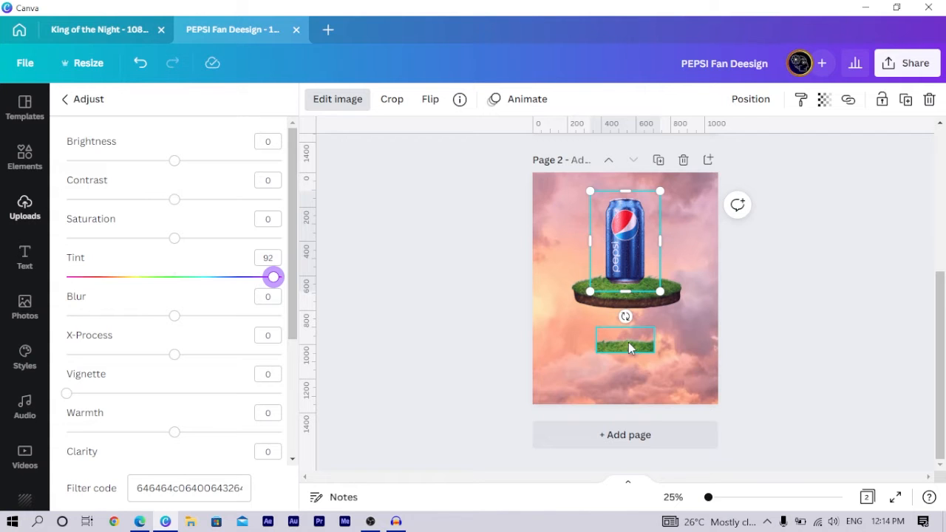
# Step: Move the cropped grass strip up onto the platform and layer it in front of the Pepsi can's base
pyautogui.click(760, 316)
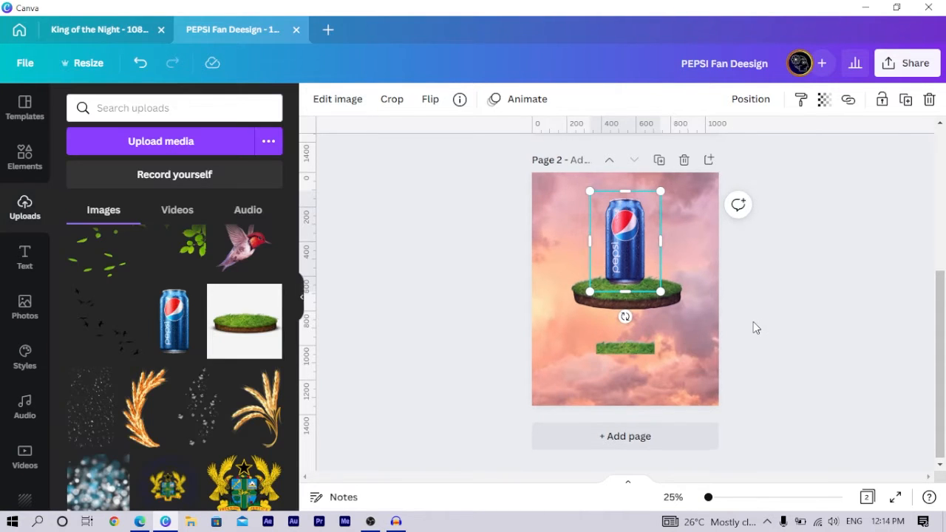
pyautogui.hotkey('ctrl', '+')
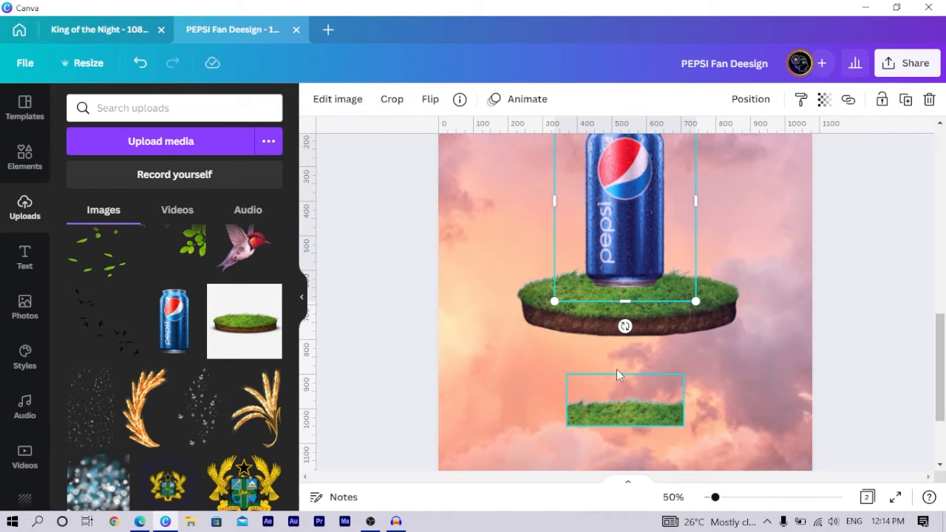
pyautogui.moveTo(625, 410); pyautogui.dragTo(614, 291)
pyautogui.hotkey('ctrl', ']')
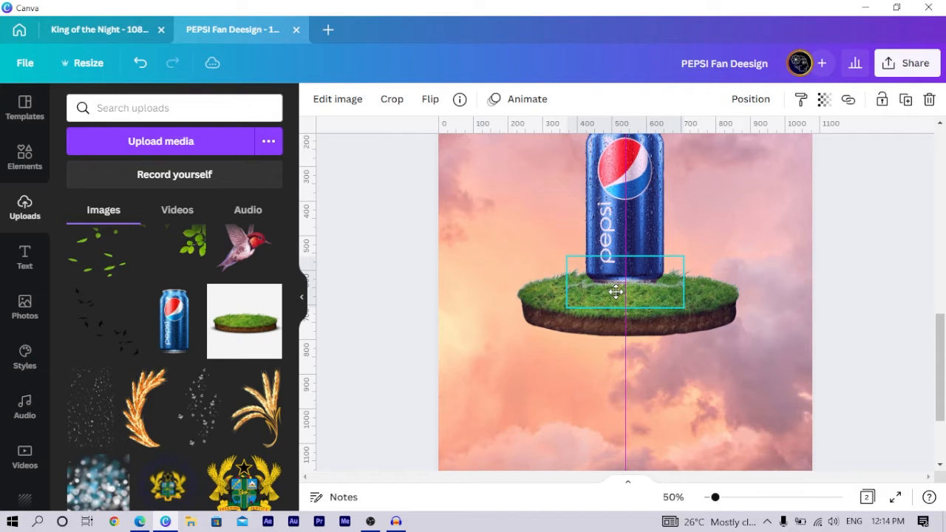
pyautogui.click(384, 290)
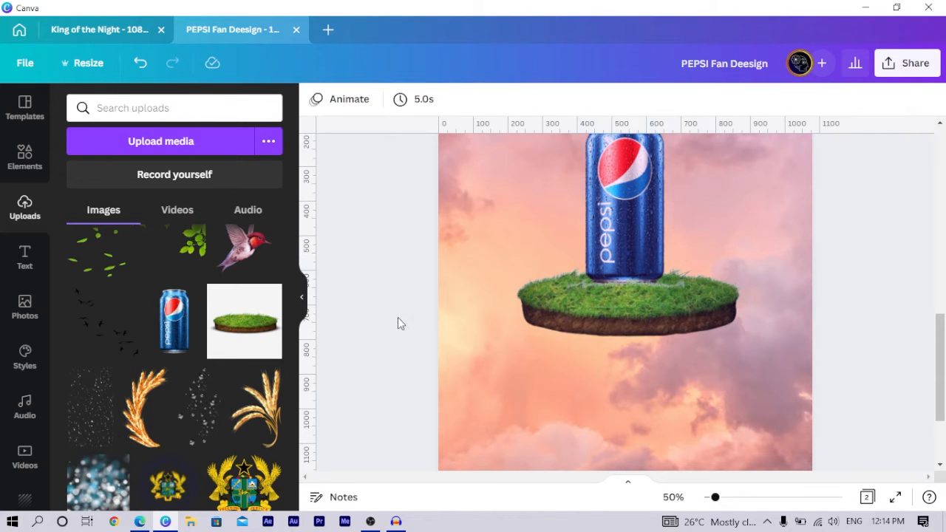
pyautogui.hotkey('ctrl', '-')
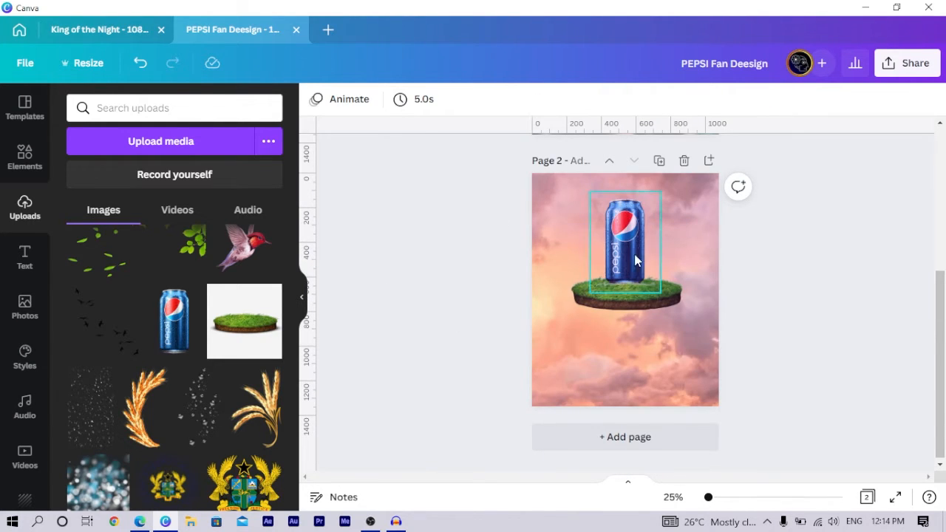
# Step: Trim the grass strip's right edge slightly so it is narrower in front of the can
pyautogui.click(650, 288)
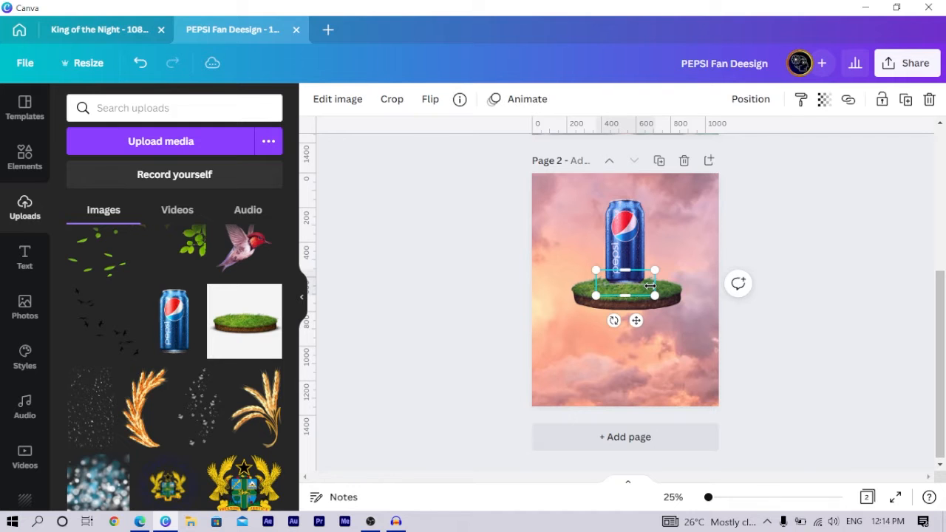
pyautogui.keyDown('ctrl'); pyautogui.scroll(5, 650, 286); pyautogui.keyUp('ctrl')
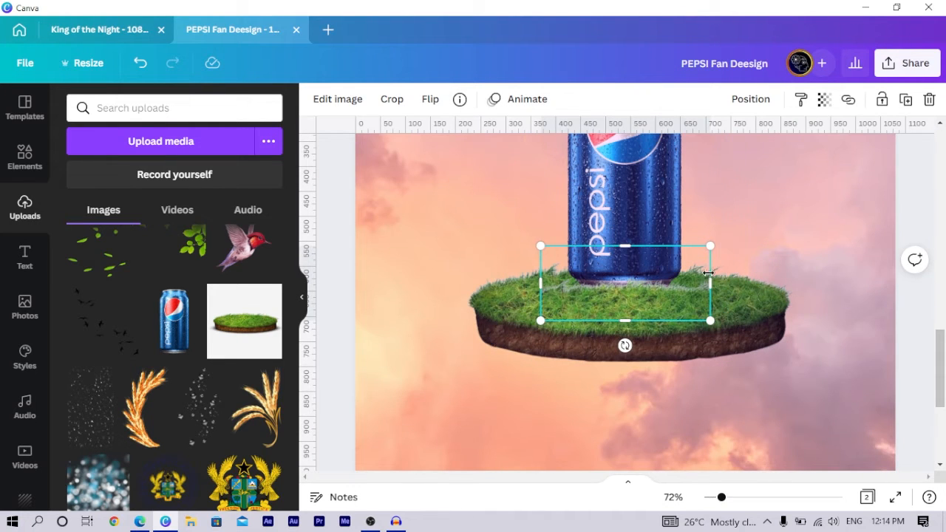
pyautogui.moveTo(702, 274); pyautogui.dragTo(704, 274)
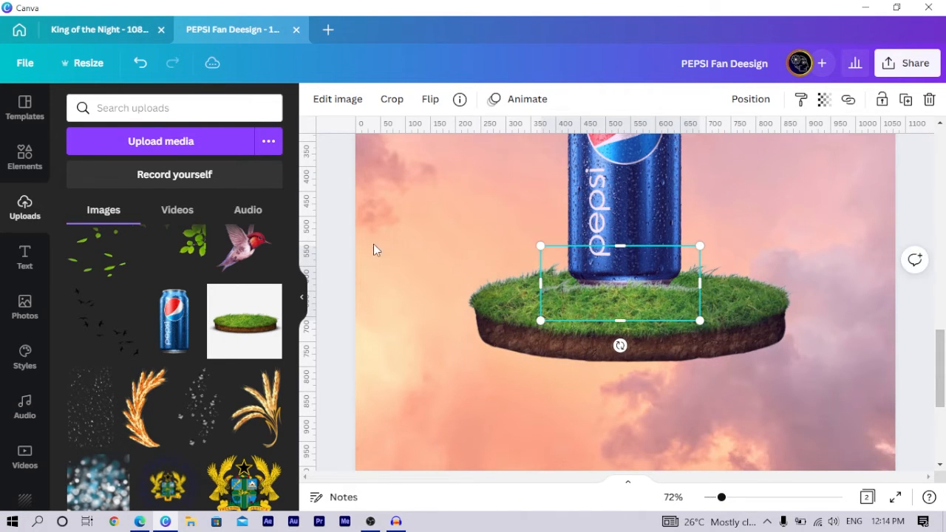
pyautogui.click(340, 253)
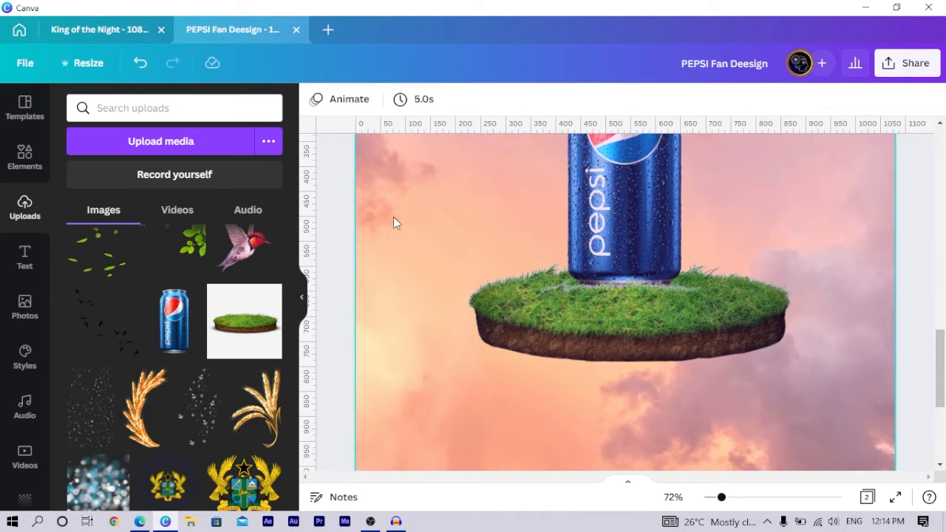
pyautogui.keyDown('ctrl'); pyautogui.scroll(-5, 393, 222); pyautogui.keyUp('ctrl')
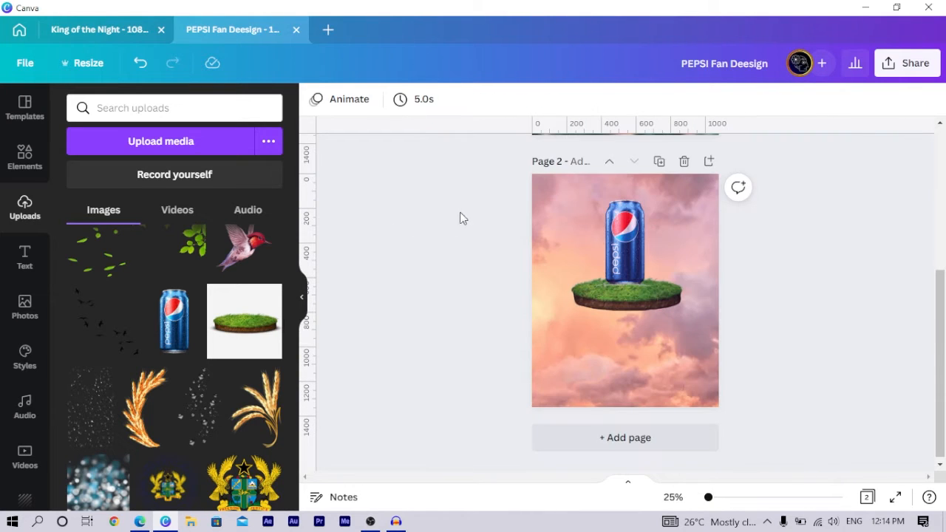
# Step: Move the can, grass platform and grass strip together lower on page 2 and enlarge them slightly
pyautogui.moveTo(477, 205); pyautogui.dragTo(682, 326)
pyautogui.moveTo(616, 237); pyautogui.dragTo(584, 305)
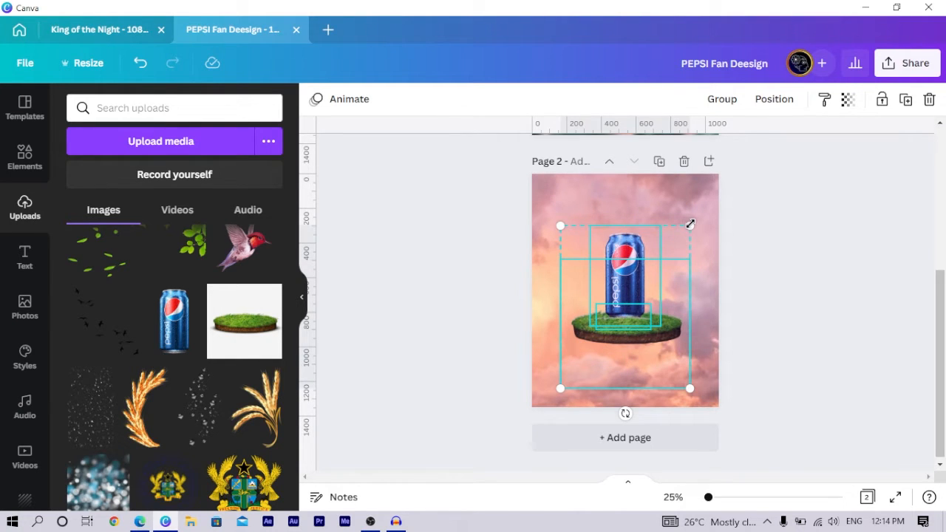
pyautogui.moveTo(689, 223); pyautogui.dragTo(695, 219)
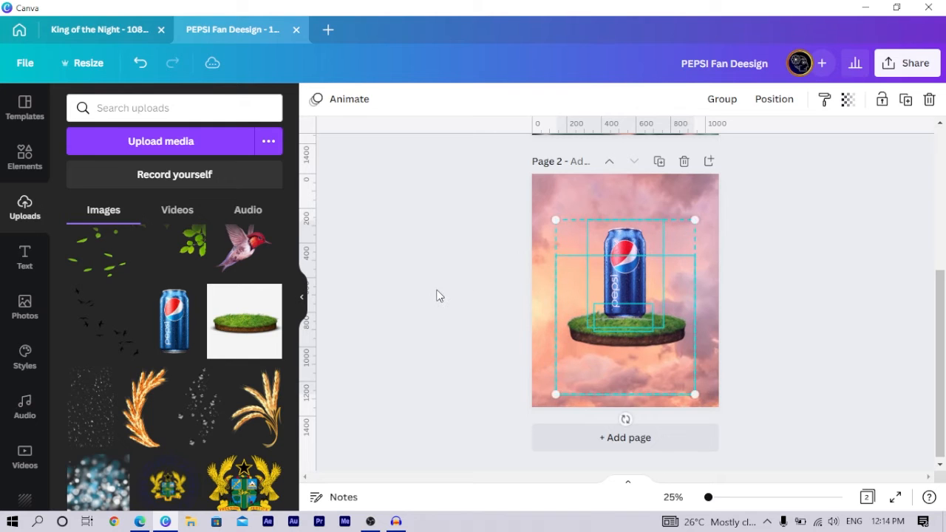
pyautogui.click(438, 297)
pyautogui.hotkey('ctrl', '+')
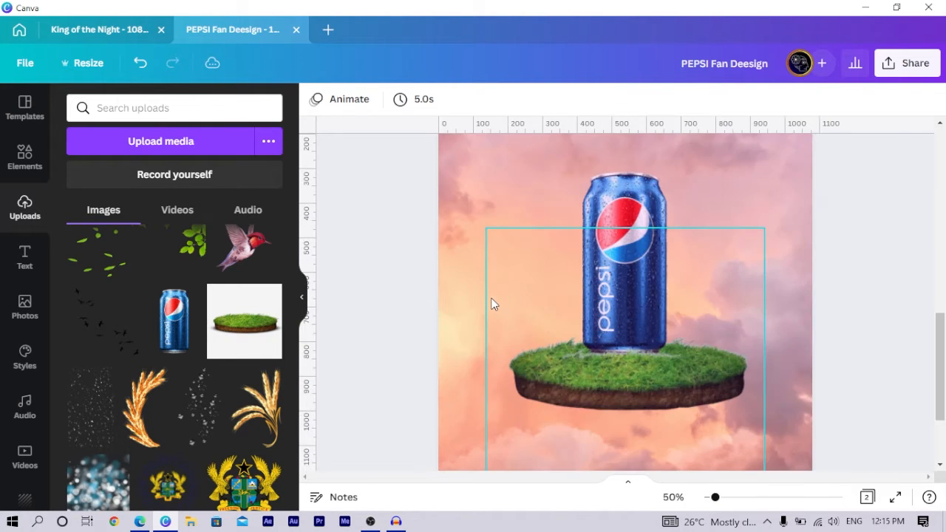
pyautogui.hotkey('ctrl', '-')
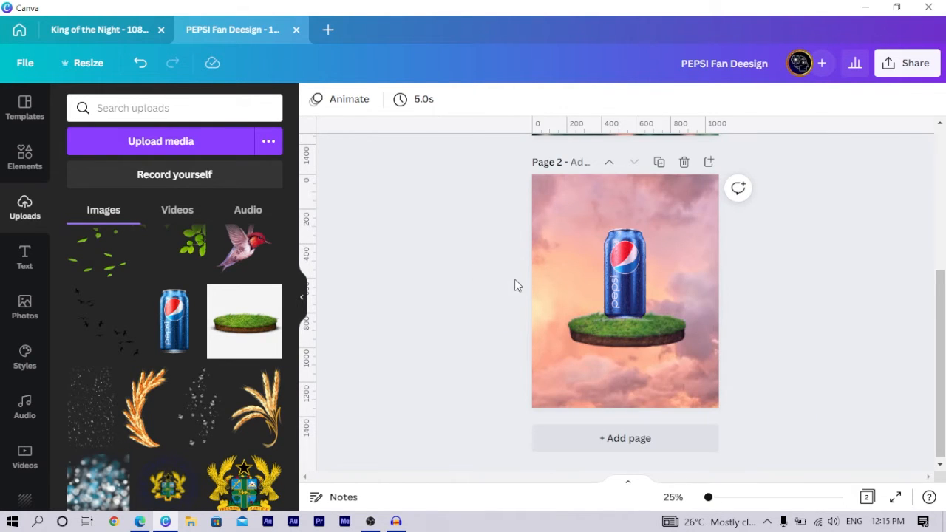
# Step: Look through the uploaded images for cloud cutouts to place around the can
pyautogui.scroll(3, 444, 295)
pyautogui.scroll(-5, 450, 279)
pyautogui.scroll(5, 473, 309)
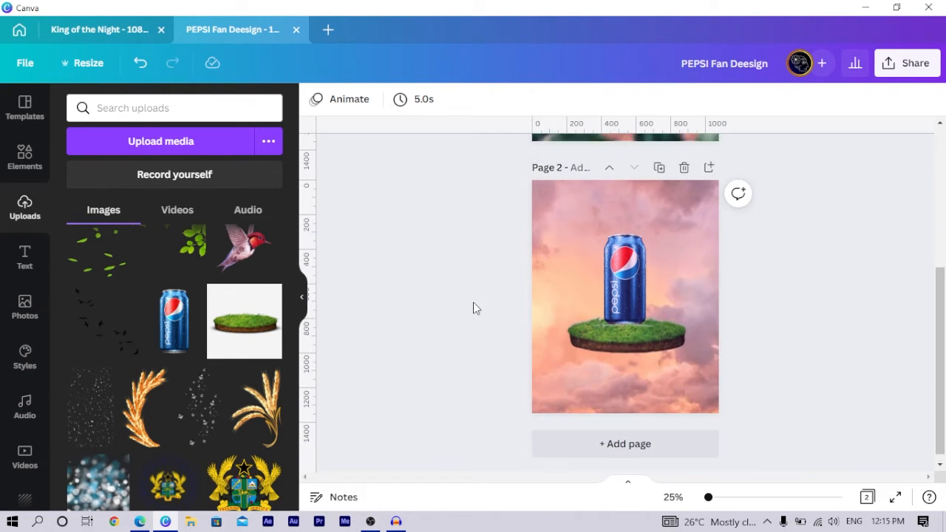
pyautogui.scroll(-5, 384, 328)
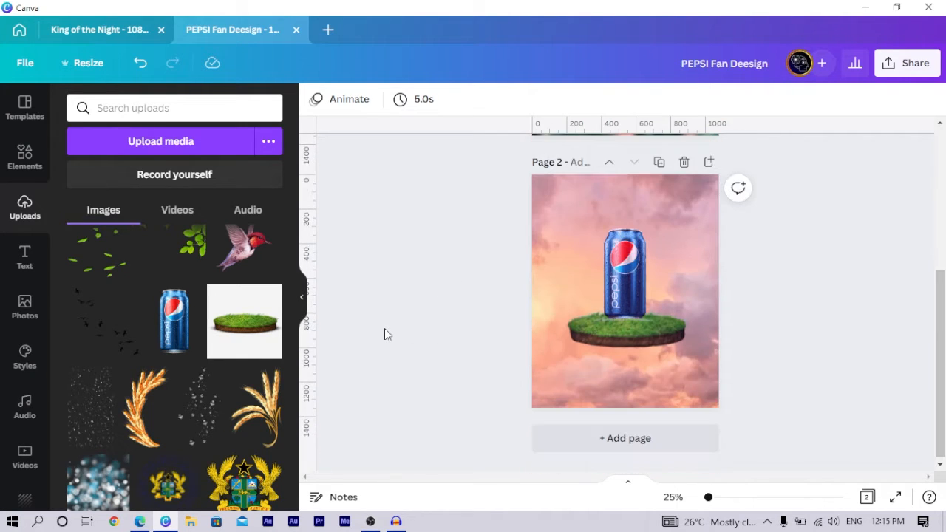
pyautogui.scroll(-10, 187, 360)
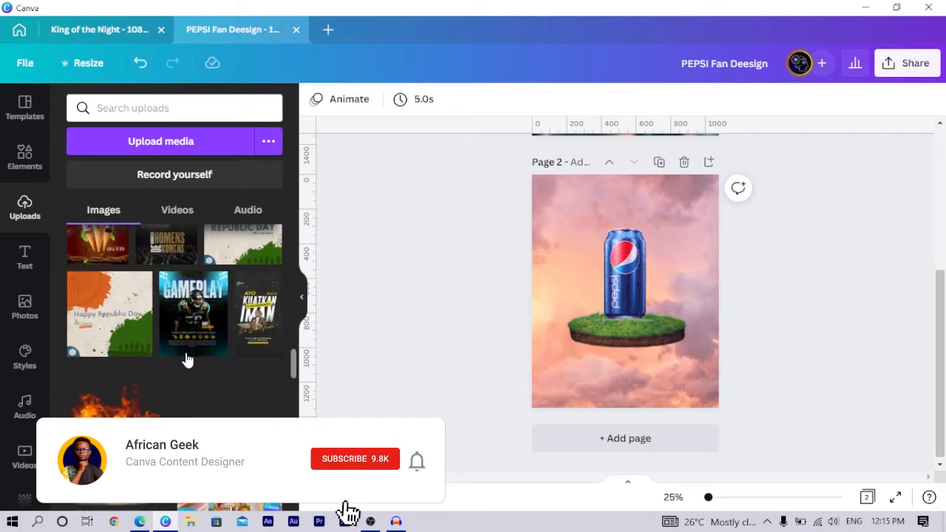
pyautogui.scroll(8, 187, 360)
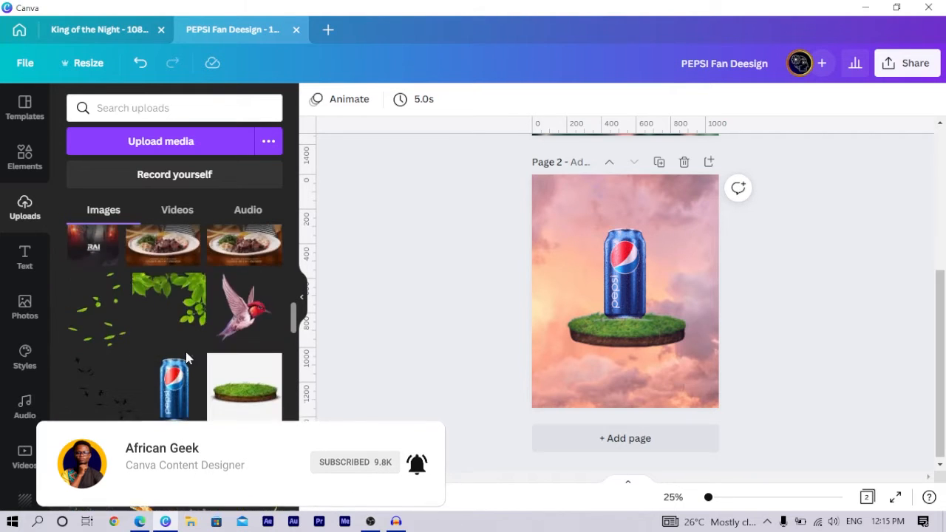
pyautogui.scroll(6, 127, 337)
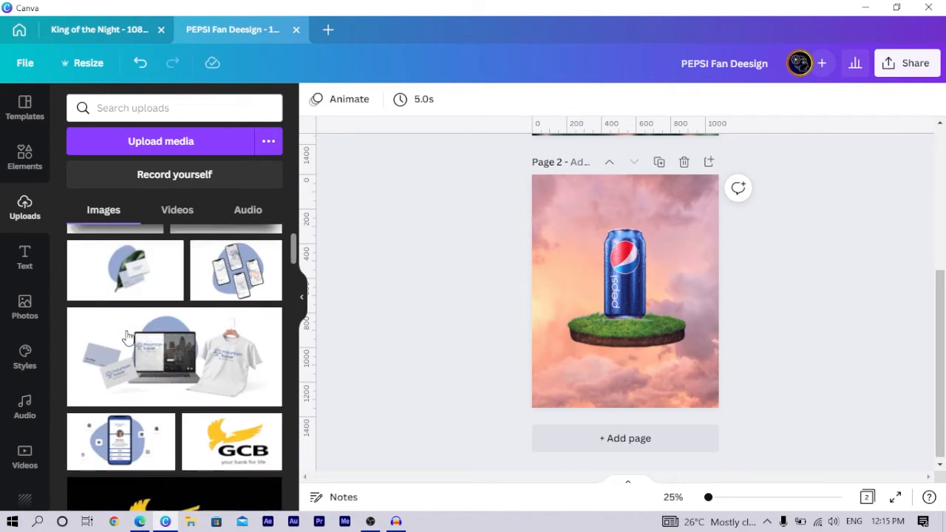
pyautogui.scroll(-4, 127, 337)
pyautogui.scroll(-10, 127, 336)
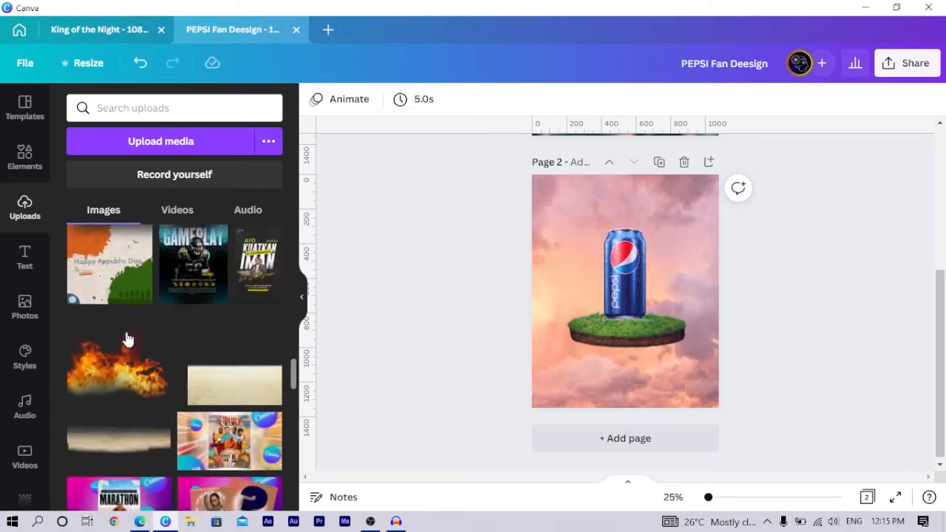
pyautogui.scroll(-3, 128, 339)
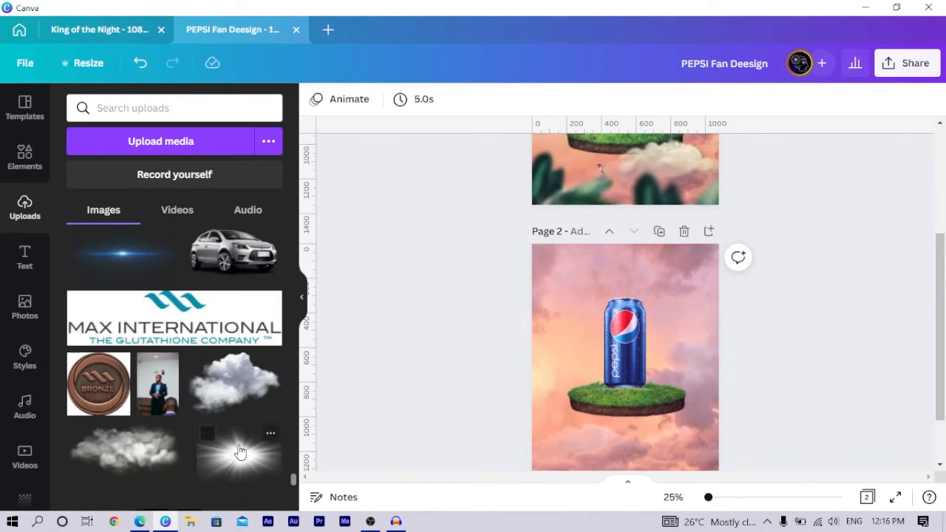
# Step: Copy the cloud at the can's upper right on page 1, paste it onto page 2 and open its full image adjustments
pyautogui.scroll(1, 581, 413)
pyautogui.scroll(2, 581, 412)
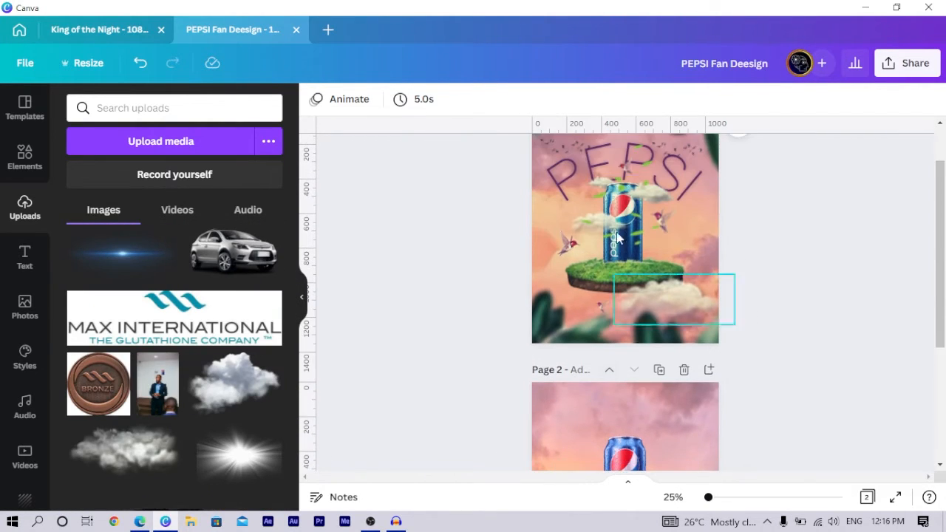
pyautogui.click(663, 194)
pyautogui.scroll(-2, 613, 296)
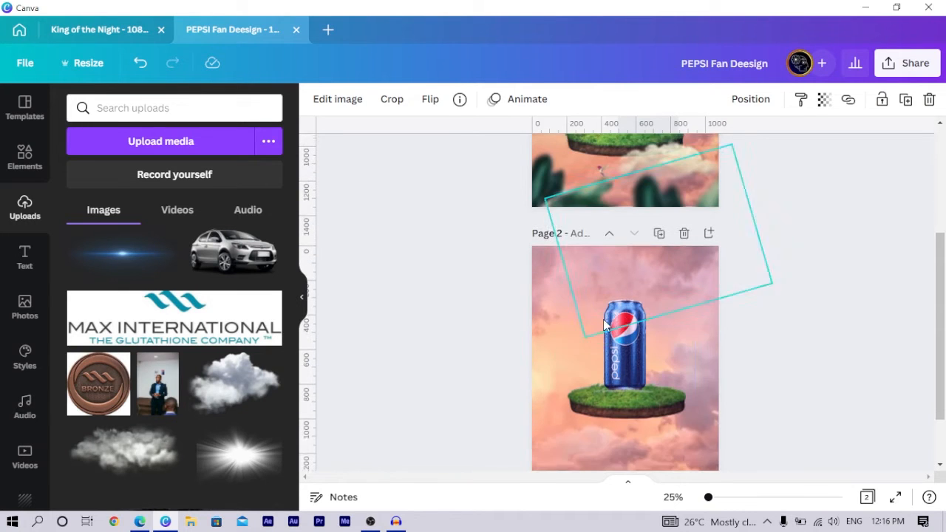
pyautogui.click(569, 359)
pyautogui.hotkey('ctrl', 'v')
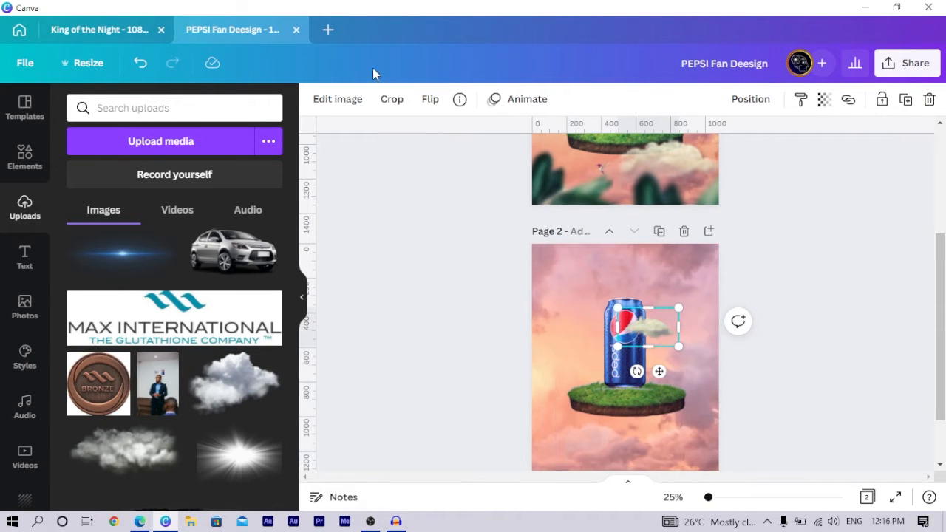
pyautogui.click(344, 101)
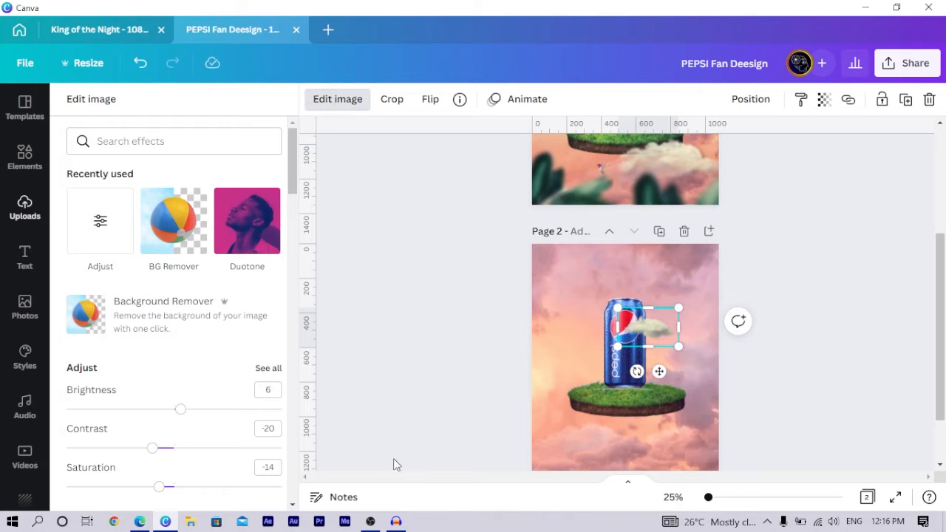
pyautogui.click(259, 372)
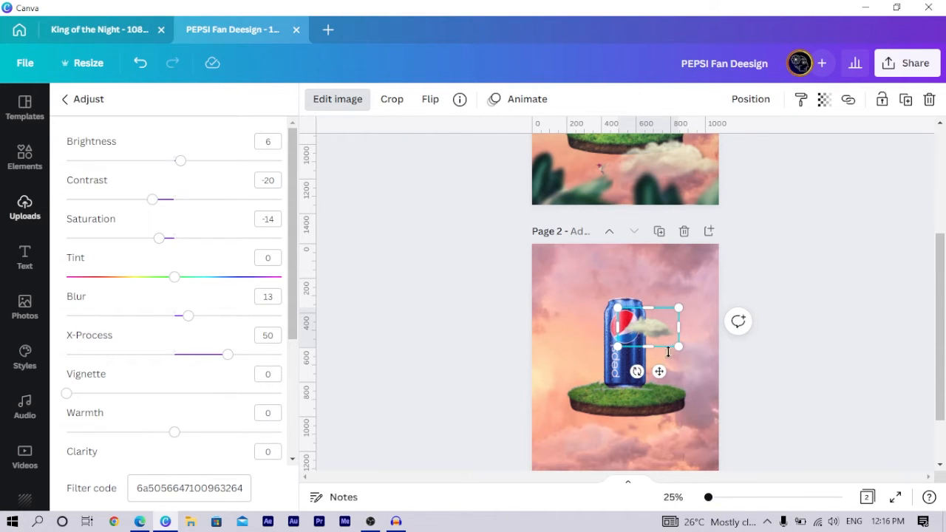
# Step: Duplicate the cloud, shrink the copy and place it over the can's lower-left edge
pyautogui.hotkey('ctrl', 'd')
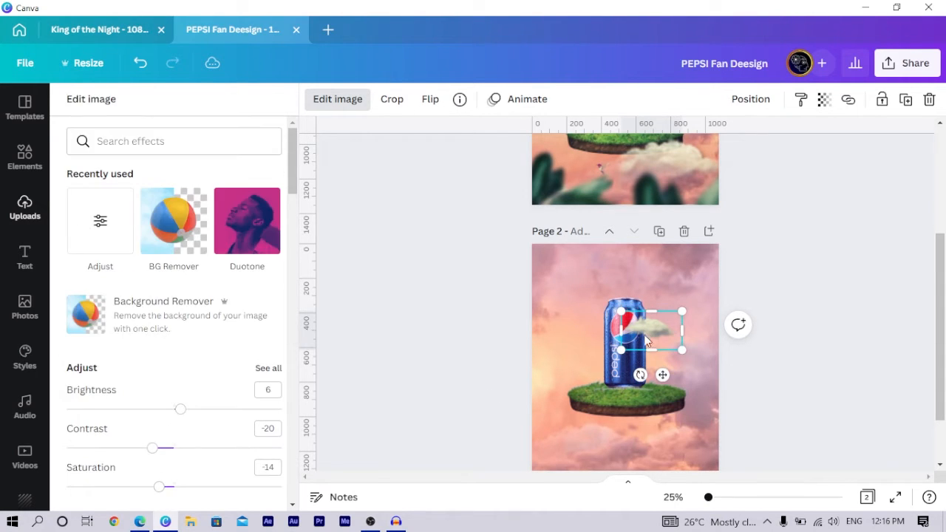
pyautogui.moveTo(645, 339); pyautogui.dragTo(600, 365)
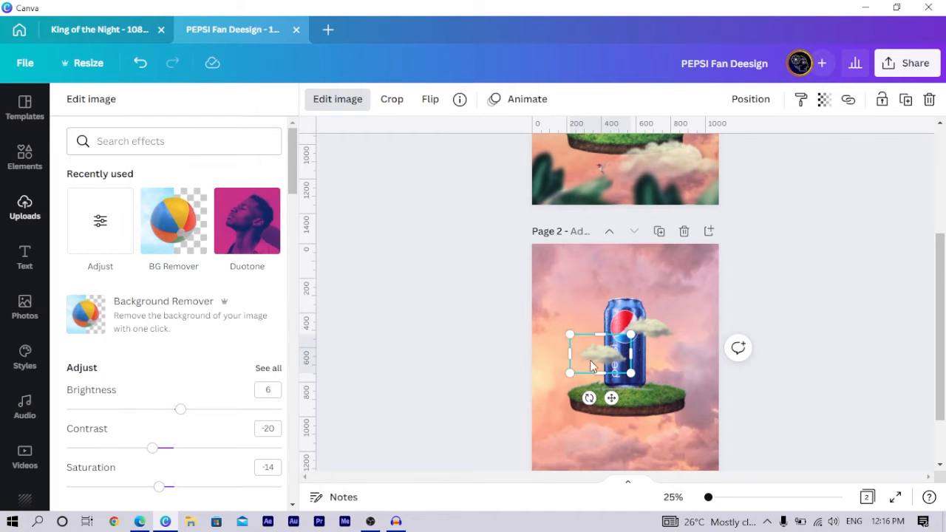
pyautogui.hotkey('ctrl', '+')
pyautogui.scroll(-2, 582, 415)
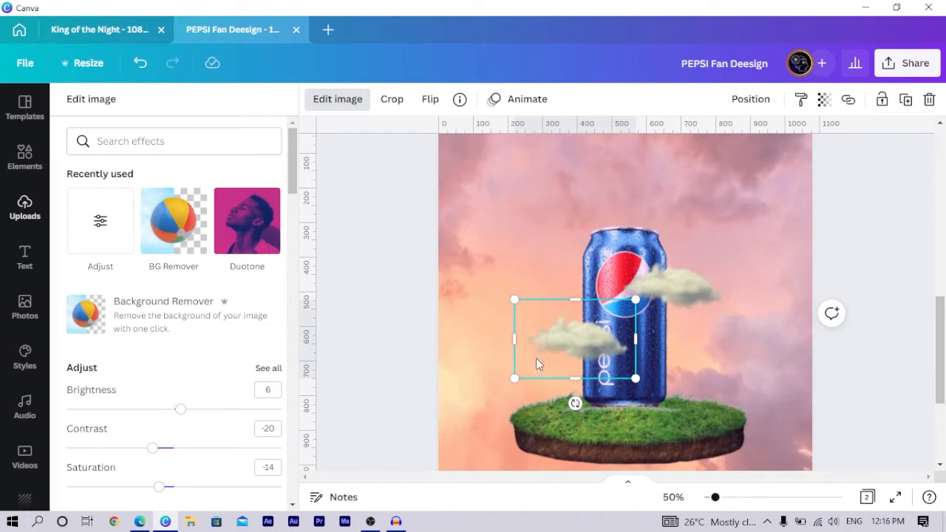
pyautogui.moveTo(635, 299); pyautogui.dragTo(600, 322)
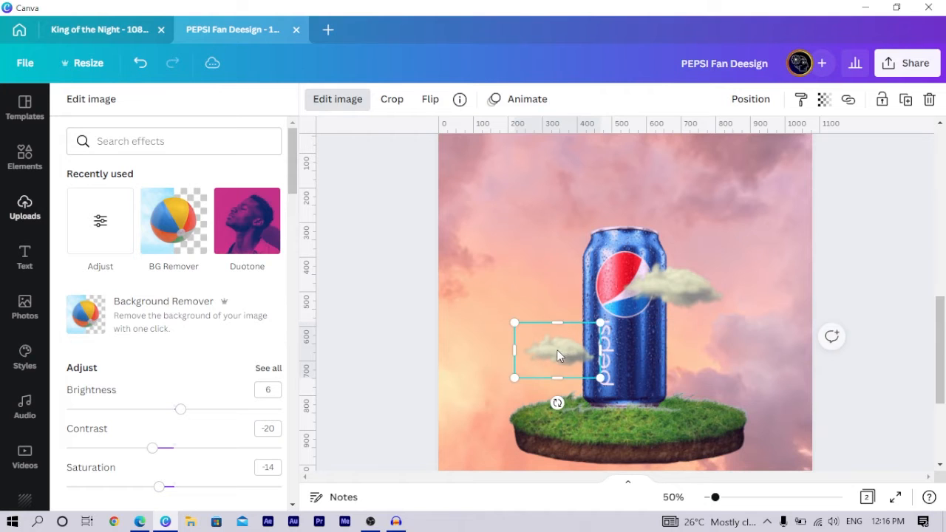
pyautogui.moveTo(575, 352); pyautogui.dragTo(607, 351)
# Step: Duplicate the cloud on the can's right side, placing the copy at the can's upper-left edge and flipping it horizontally
pyautogui.click(671, 291)
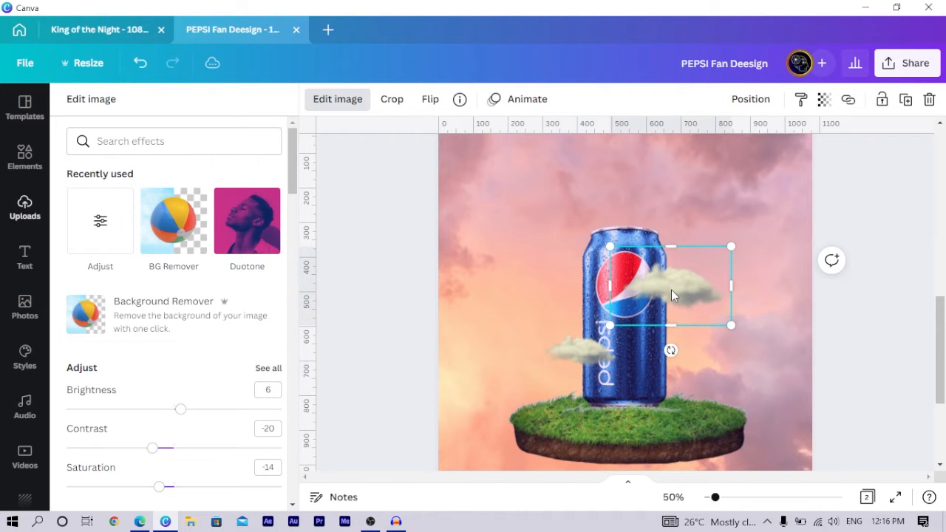
pyautogui.moveTo(671, 294); pyautogui.dragTo(570, 232)
pyautogui.click(430, 99)
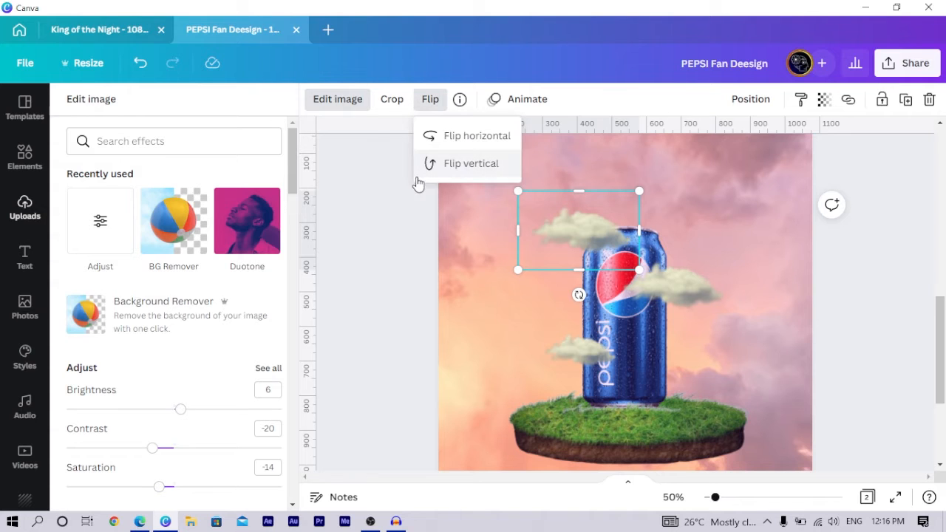
pyautogui.click(466, 139)
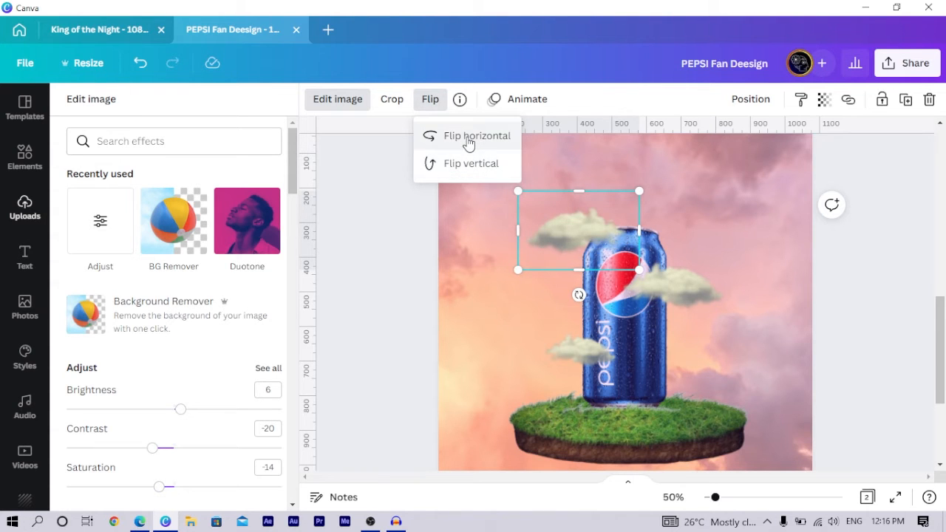
# Step: Nudge the cloud on the can's right side slightly down and to the right
pyautogui.click(382, 313)
pyautogui.moveTo(666, 281); pyautogui.dragTo(669, 287)
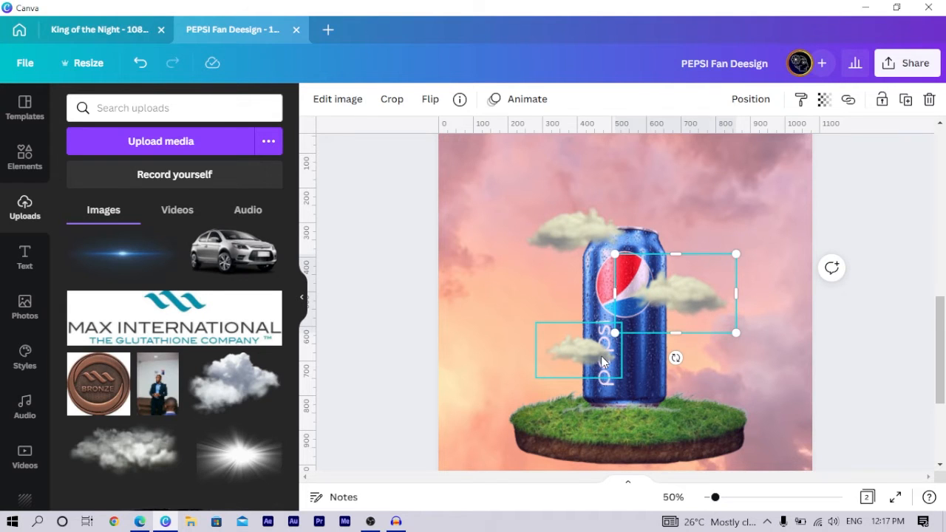
pyautogui.hotkey('ctrl', '-')
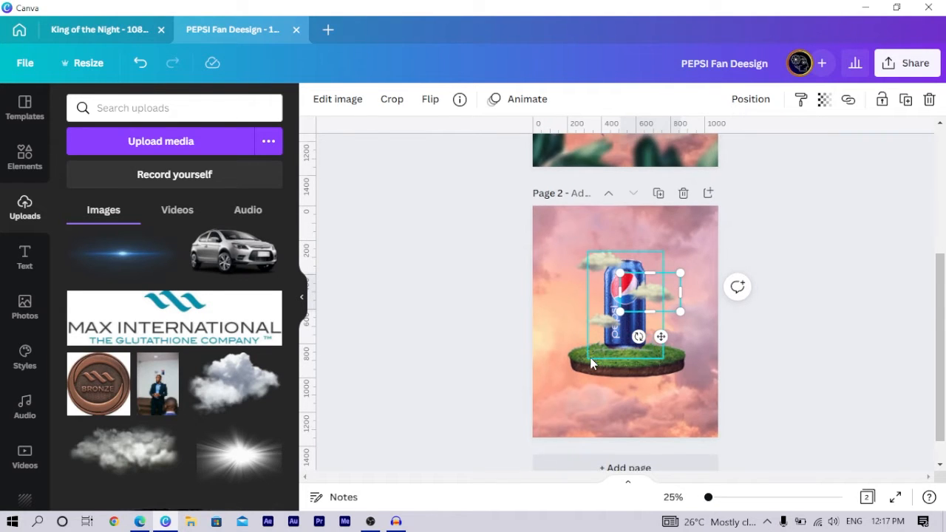
# Step: Duplicate the cloud on the can's right side, enlarge the copy and place it at page 2's lower-right corner
pyautogui.scroll(5, 478, 379)
pyautogui.scroll(-5, 451, 391)
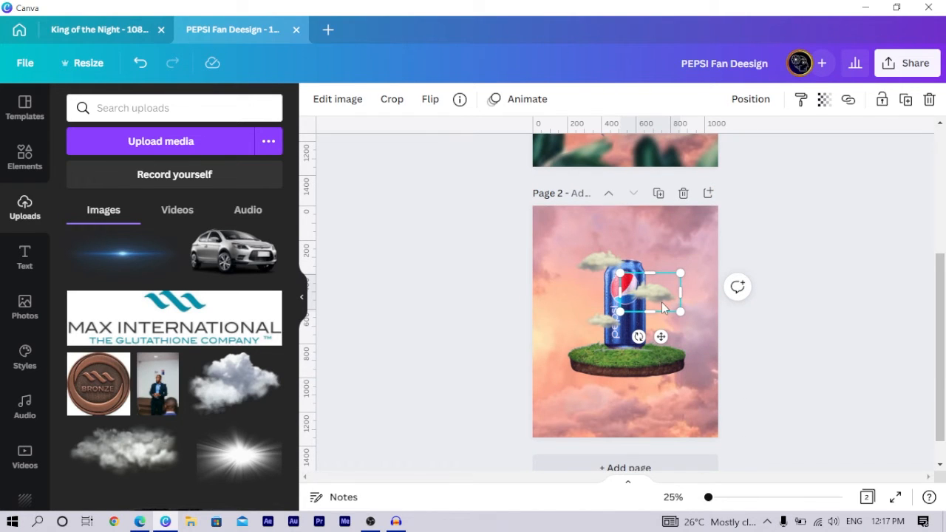
pyautogui.moveTo(662, 302); pyautogui.dragTo(794, 399)
pyautogui.scroll(-1, 671, 399)
pyautogui.moveTo(697, 388); pyautogui.dragTo(679, 379)
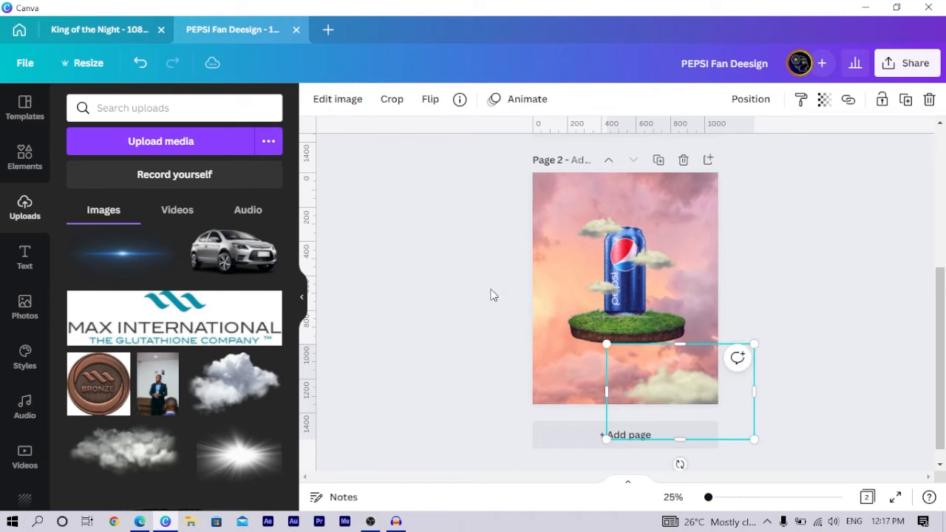
pyautogui.click(438, 247)
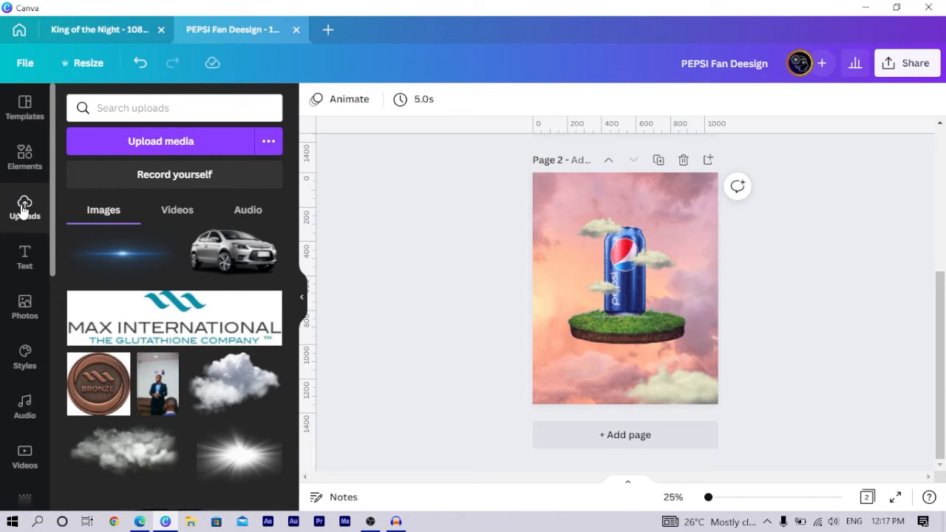
# Step: Insert the uploaded scattered green leaves image on page 2 and move it up over the can
pyautogui.moveTo(293, 479); pyautogui.dragTo(285, 237)
pyautogui.scroll(-7, 189, 416)
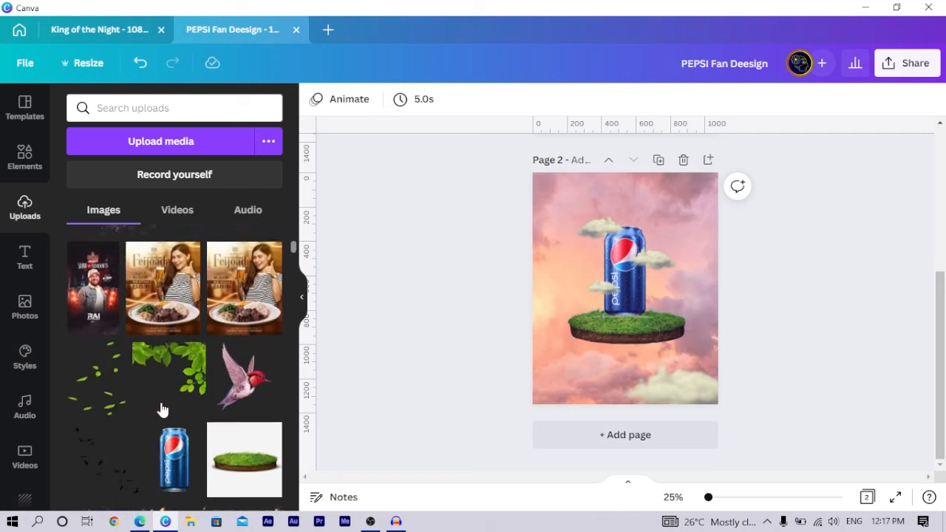
pyautogui.click(96, 319)
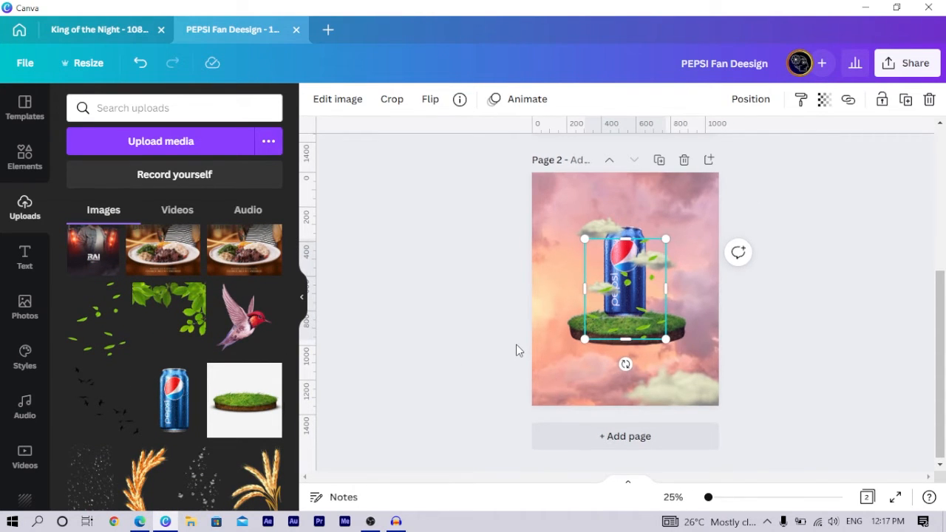
pyautogui.hotkey('ctrl', '+')
pyautogui.moveTo(620, 298); pyautogui.dragTo(621, 251)
# Step: Adjust the leaves image with tint 100, contrast -10 and saturation -14
pyautogui.click(342, 105)
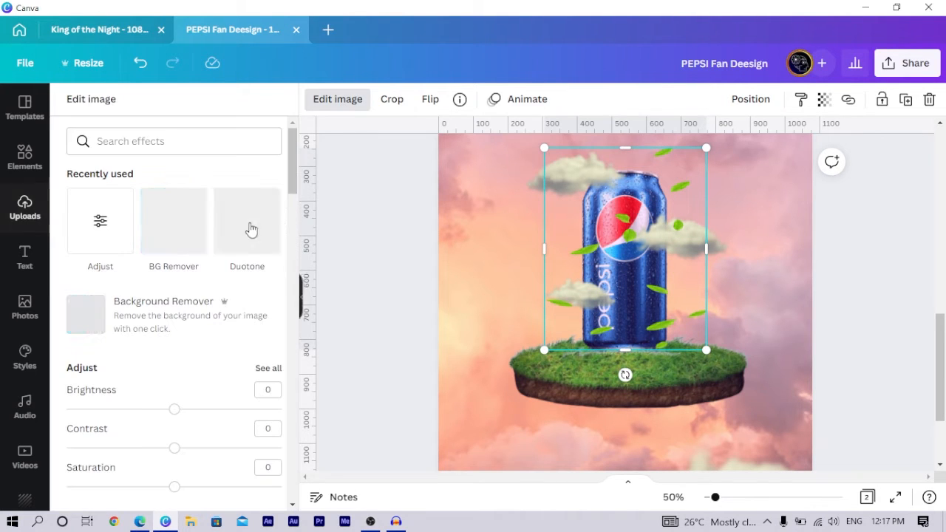
pyautogui.click(120, 228)
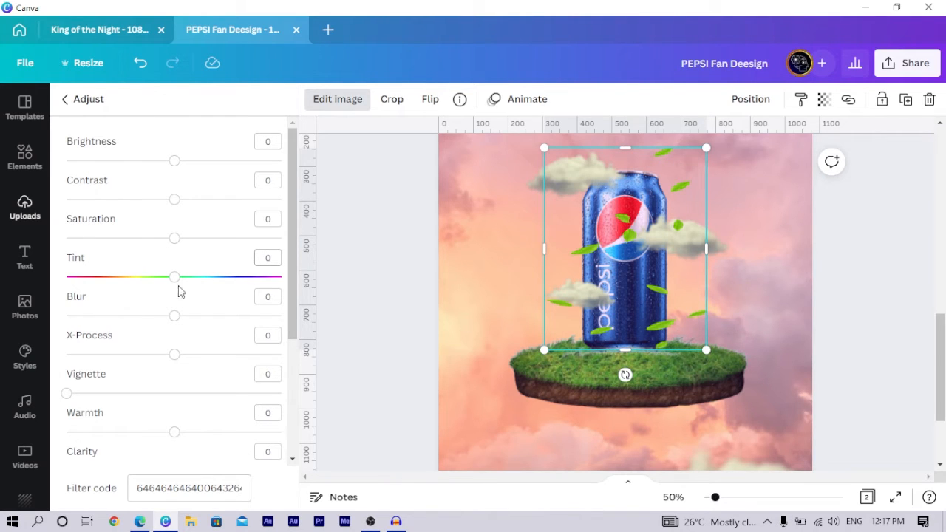
pyautogui.moveTo(169, 284); pyautogui.dragTo(309, 288)
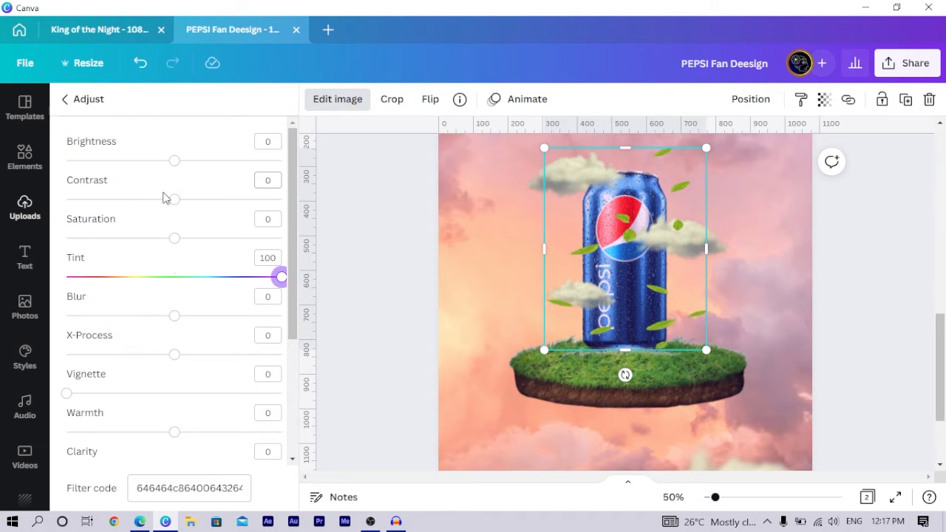
pyautogui.moveTo(170, 200); pyautogui.dragTo(163, 200)
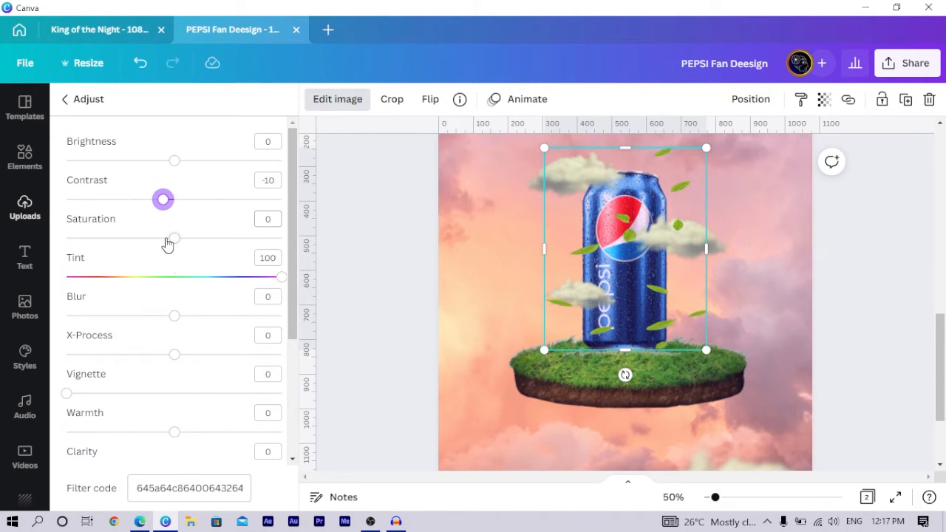
pyautogui.moveTo(173, 239); pyautogui.dragTo(159, 239)
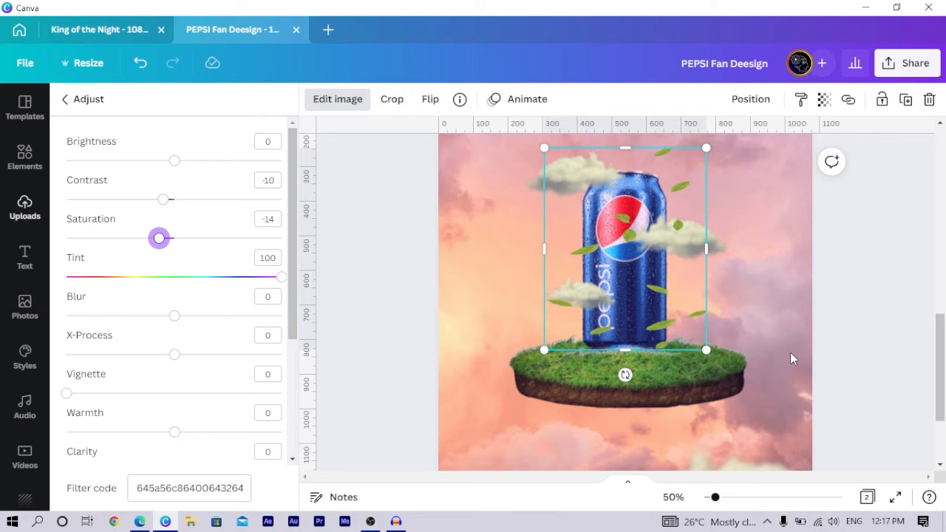
# Step: Shrink the leaves image over the can and set its blur to about 12
pyautogui.moveTo(706, 350); pyautogui.dragTo(659, 314)
pyautogui.moveTo(177, 317)
pyautogui.mouseDown()
pyautogui.moveTo(196, 317)
pyautogui.moveTo(185, 316)
pyautogui.mouseUp()
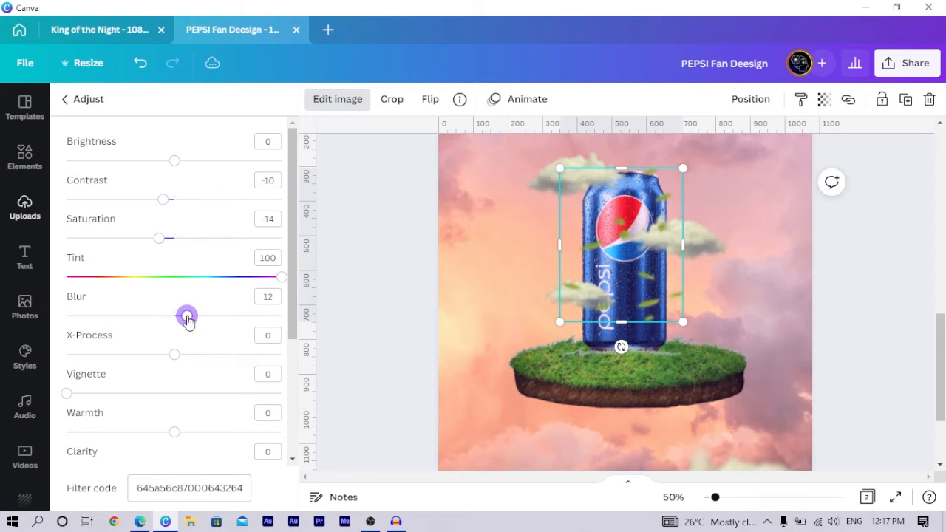
pyautogui.click(703, 243)
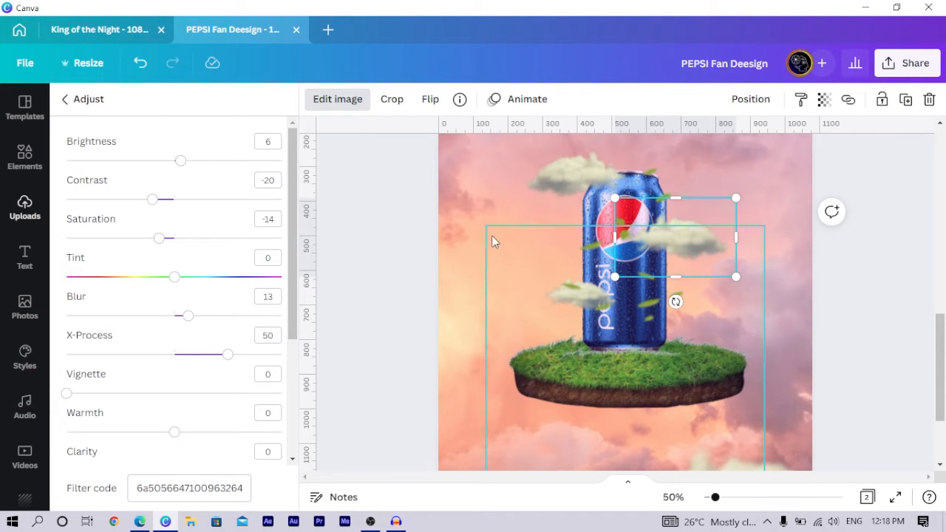
pyautogui.click(267, 297)
pyautogui.click(359, 299)
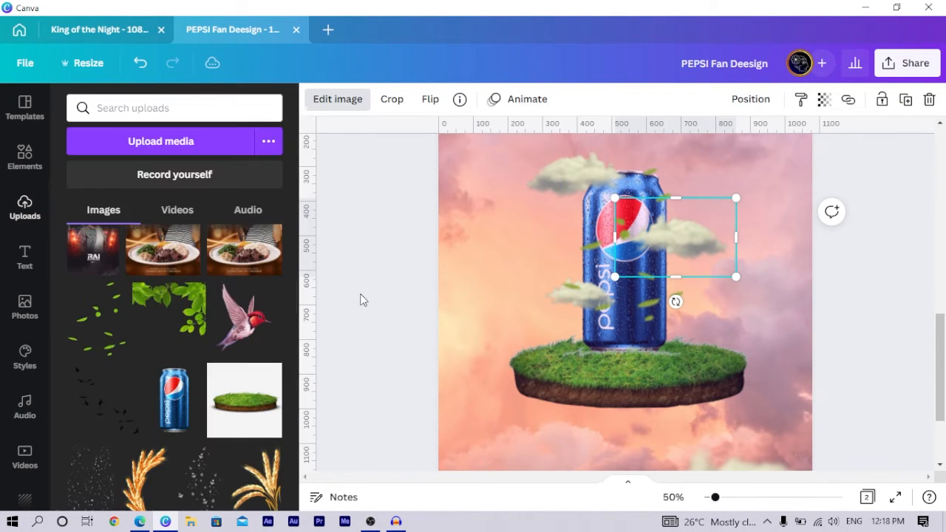
pyautogui.click(380, 297)
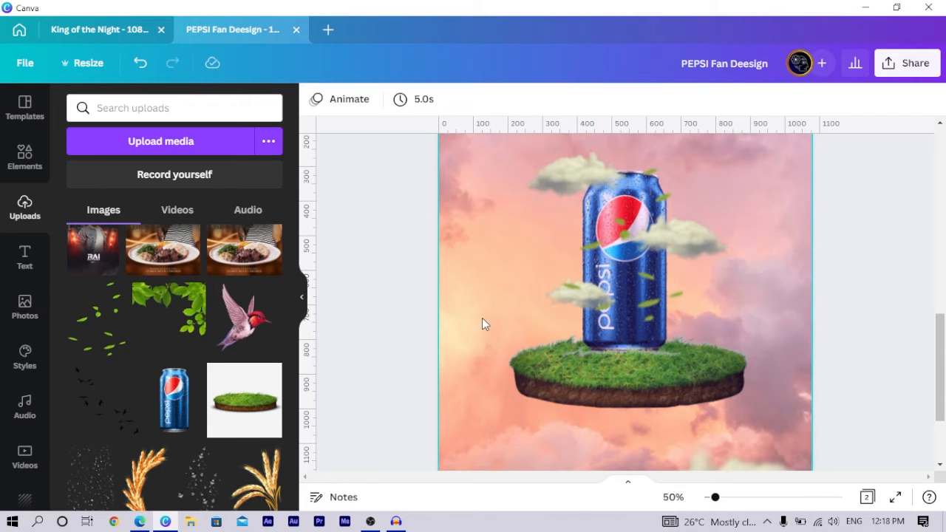
# Step: Insert the uploaded hummingbird image, place it left of the can, enlarge it slightly and tilt it counterclockwise
pyautogui.scroll(-2, 502, 342)
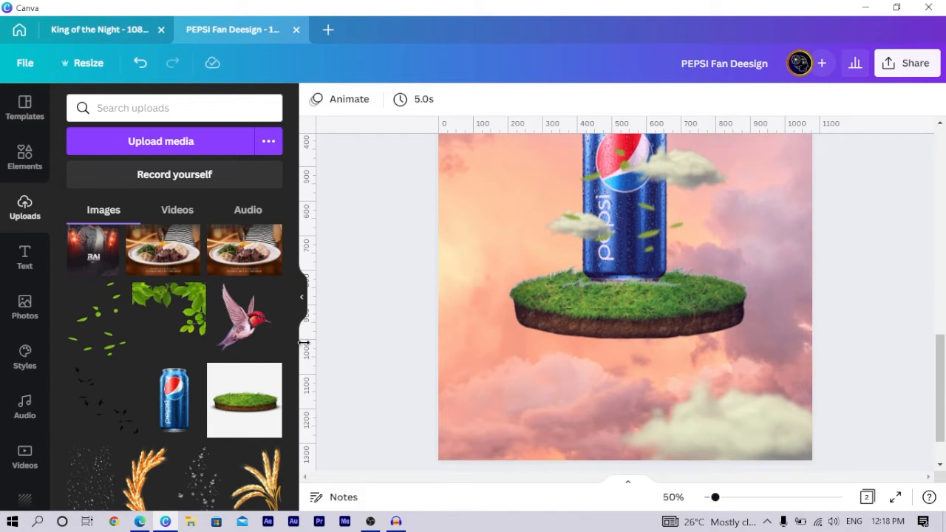
pyautogui.click(242, 319)
pyautogui.scroll(2, 532, 377)
pyautogui.moveTo(628, 303); pyautogui.dragTo(550, 251)
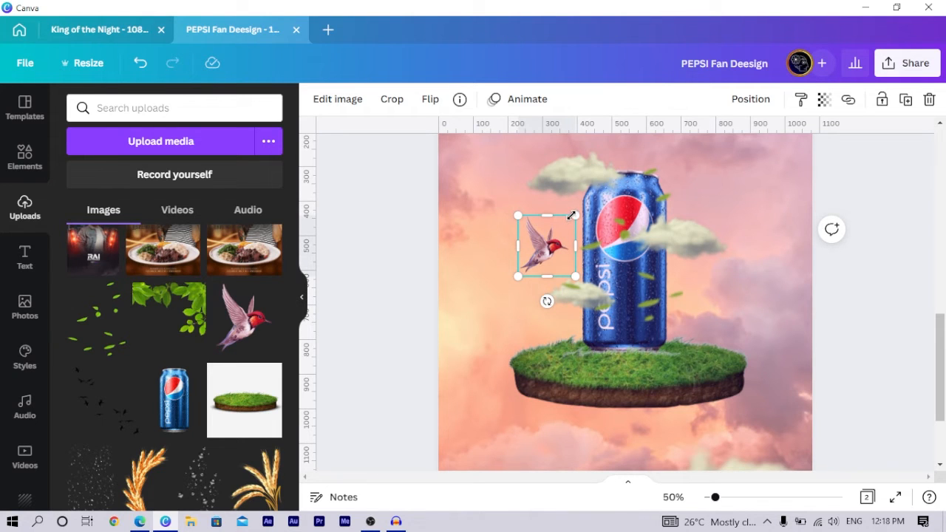
pyautogui.moveTo(571, 215); pyautogui.dragTo(587, 202)
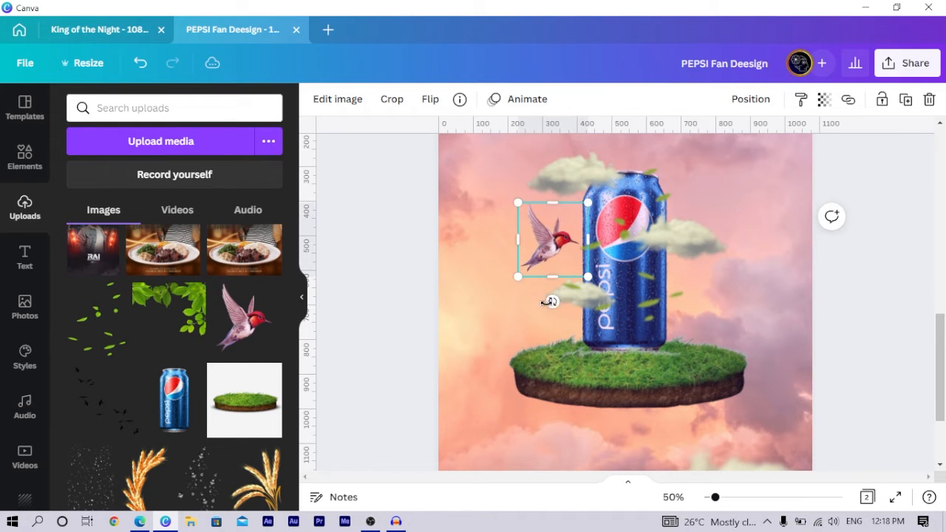
pyautogui.moveTo(556, 306); pyautogui.dragTo(572, 319)
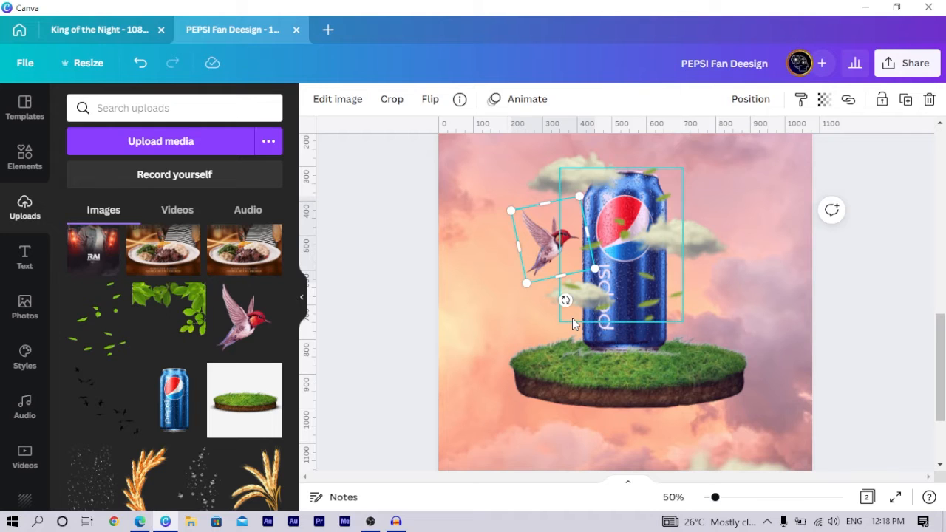
# Step: Duplicate the hummingbird, flip the copy horizontally and place it smaller above the grass platform's right edge
pyautogui.click(430, 99)
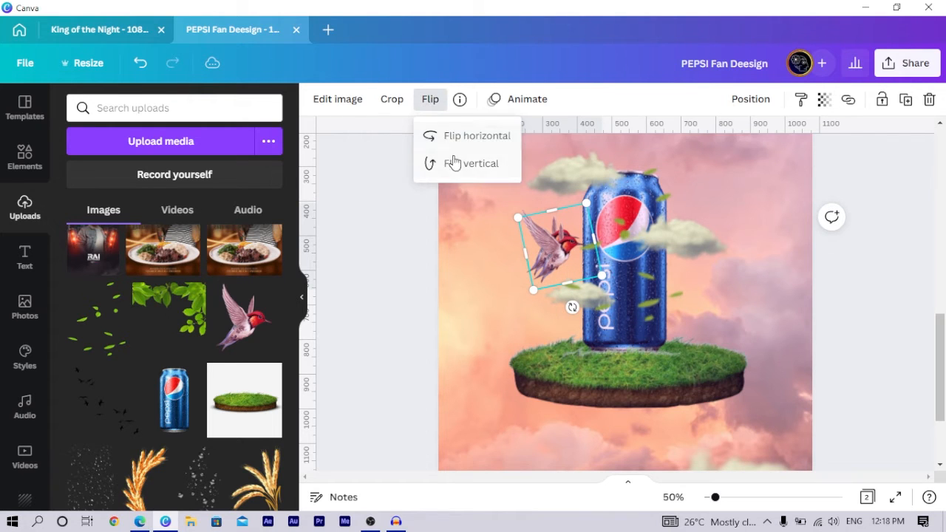
pyautogui.click(463, 136)
pyautogui.moveTo(568, 262); pyautogui.dragTo(755, 334)
pyautogui.moveTo(755, 379); pyautogui.dragTo(747, 353)
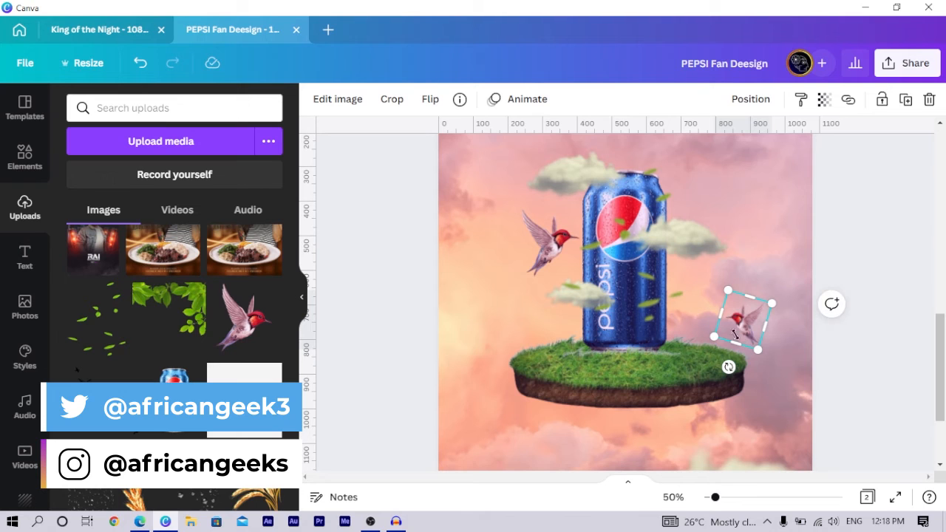
# Step: Set the blur of the small hummingbird on the right to 30
pyautogui.click(335, 101)
pyautogui.scroll(-1, 278, 298)
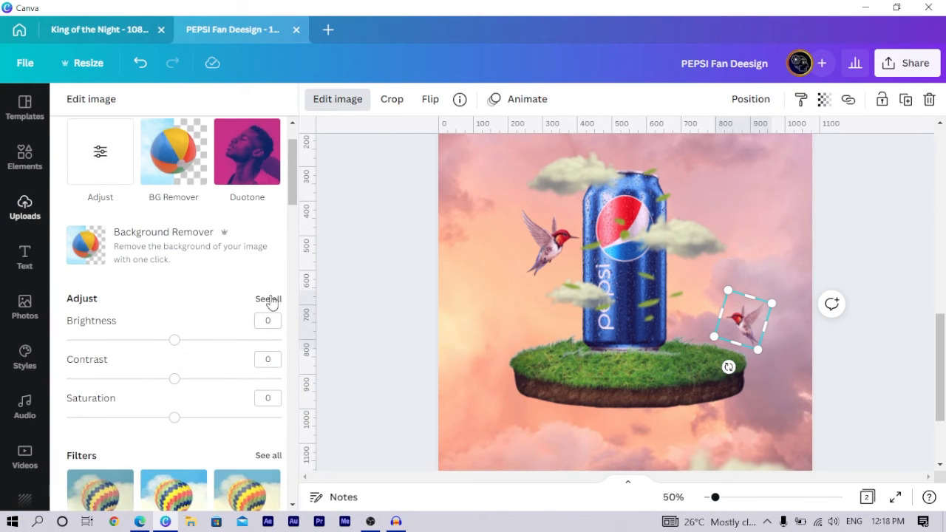
pyautogui.click(269, 299)
pyautogui.click(190, 316)
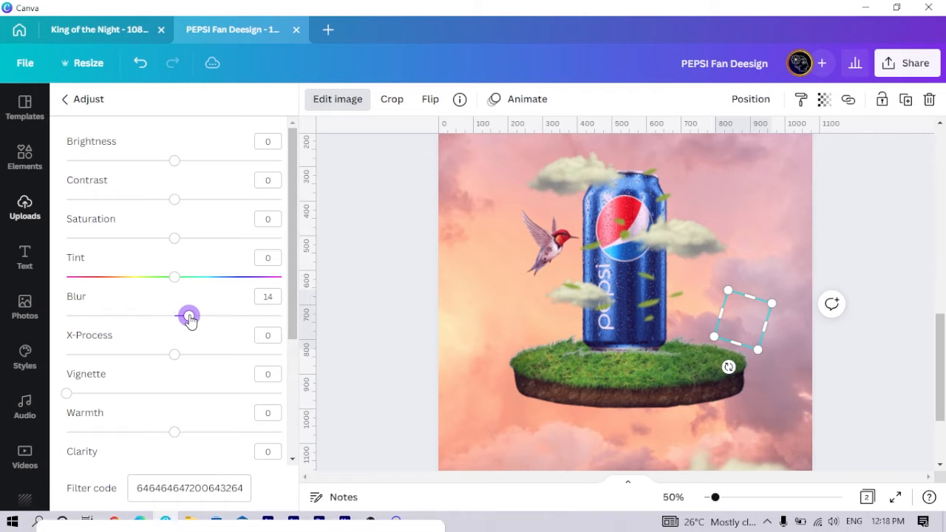
pyautogui.moveTo(201, 319); pyautogui.dragTo(206, 316)
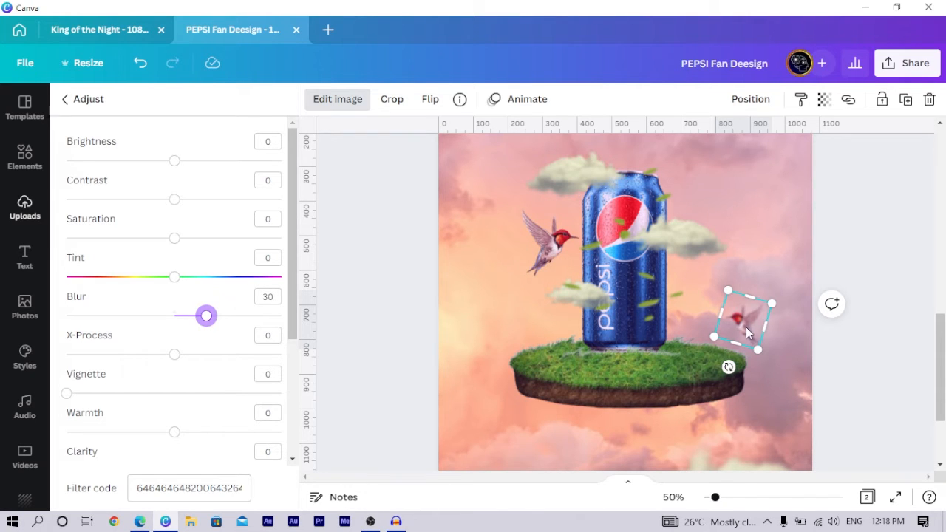
pyautogui.click(880, 395)
pyautogui.click(846, 352)
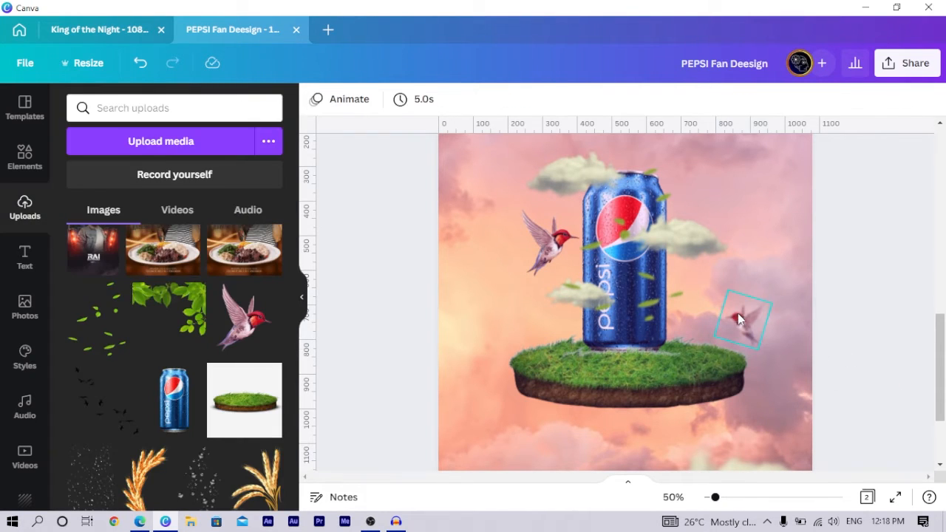
# Step: Duplicate the blurred hummingbird, place a smaller copy just above the can, and nudge the original slightly left
pyautogui.click(741, 318)
pyautogui.hotkey('ctrl', 'd')
pyautogui.moveTo(743, 325); pyautogui.dragTo(680, 167)
pyautogui.moveTo(700, 198); pyautogui.dragTo(642, 150)
pyautogui.hotkey('ctrl', '-')
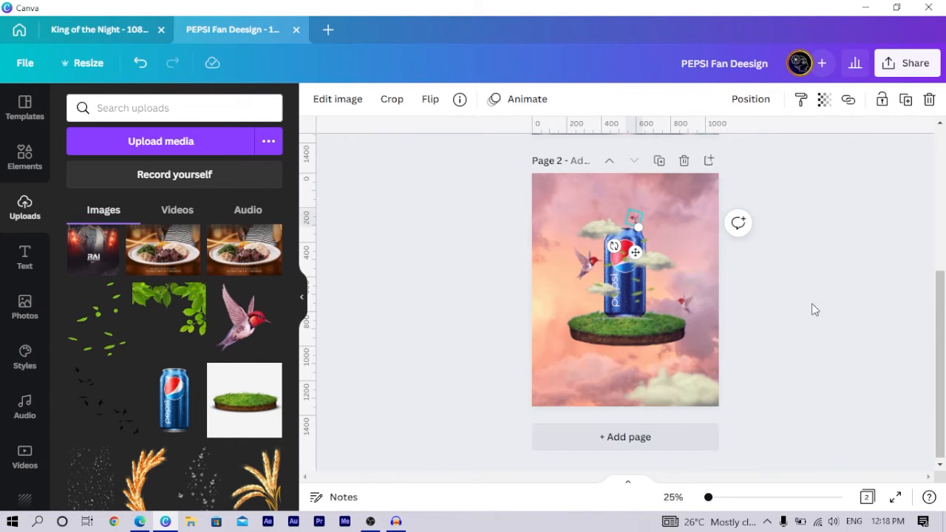
pyautogui.click(808, 301)
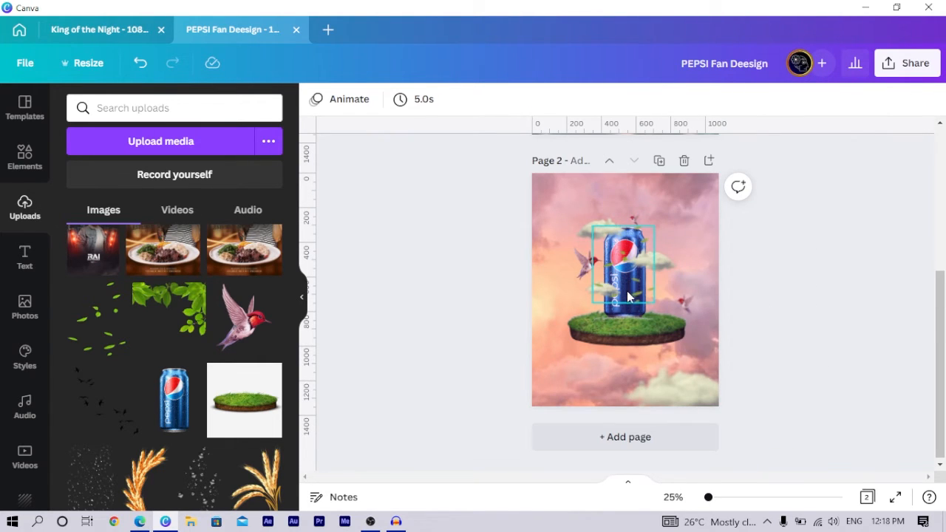
pyautogui.click(690, 307)
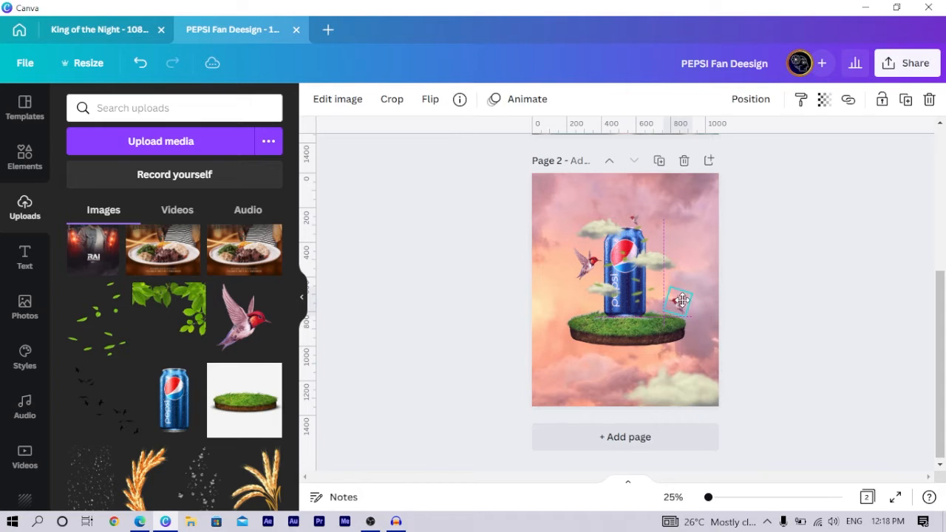
pyautogui.click(497, 262)
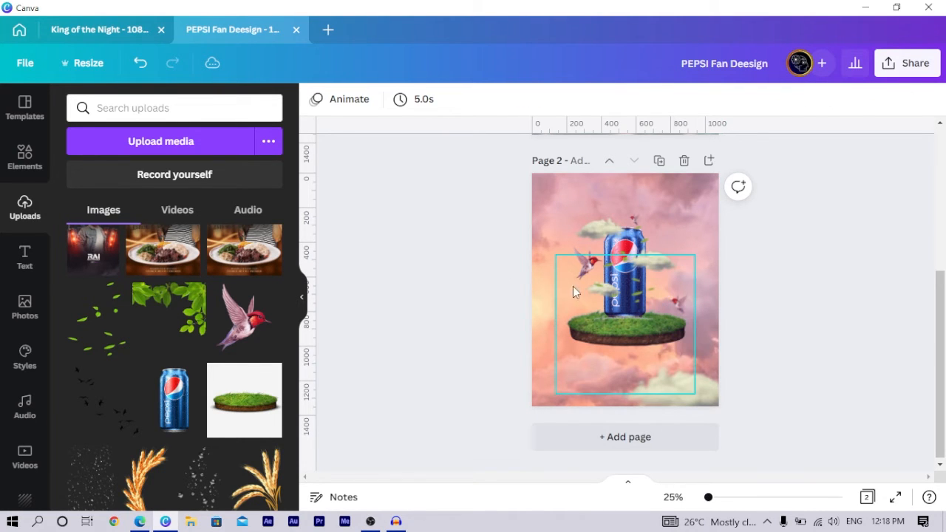
# Step: Select the can, platform, leaves, birds and small clouds without the large bottom cloud, then move them down and shrink them slightly
pyautogui.moveTo(475, 198); pyautogui.dragTo(724, 350)
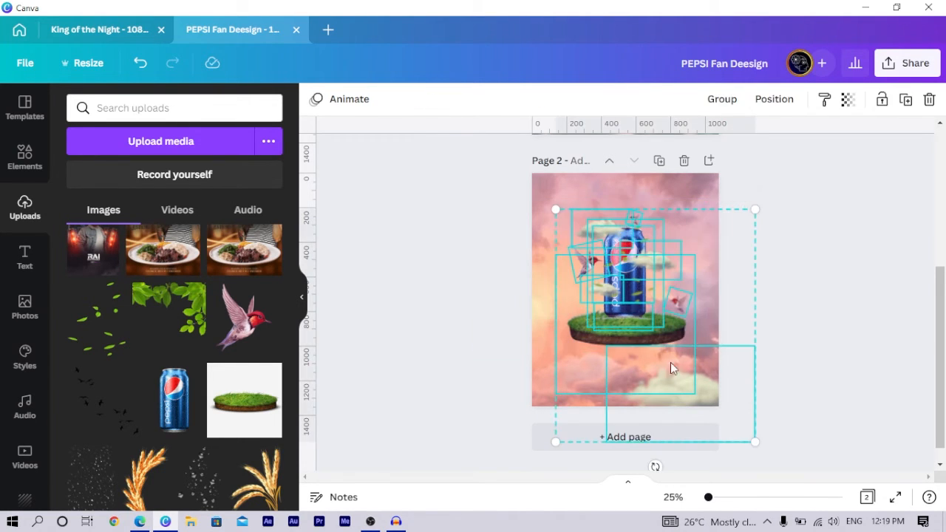
pyautogui.keyDown('shift'); pyautogui.click(709, 381); pyautogui.keyUp('shift')
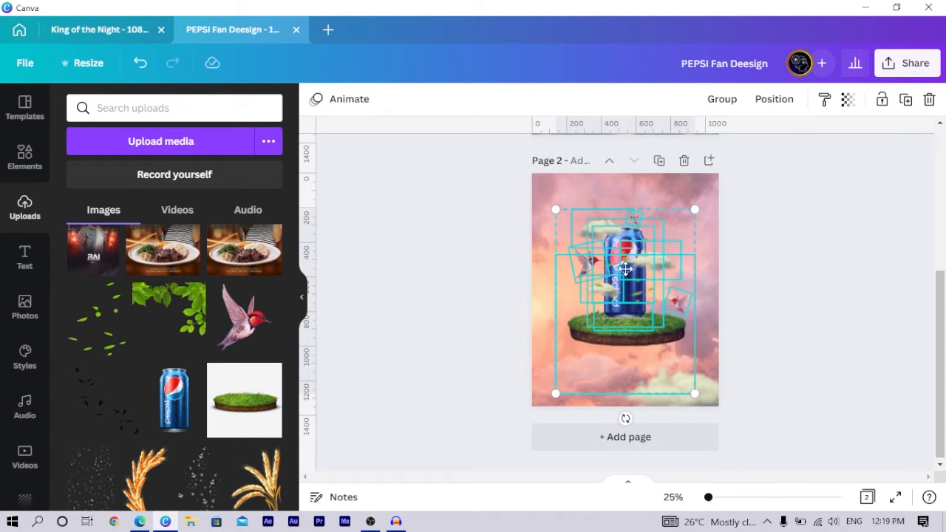
pyautogui.moveTo(631, 306); pyautogui.dragTo(637, 317)
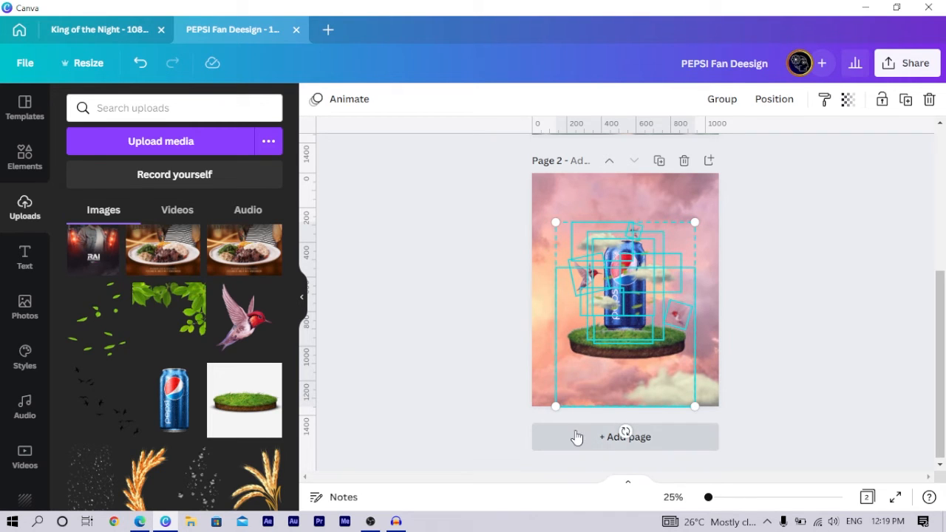
pyautogui.moveTo(554, 403); pyautogui.dragTo(558, 400)
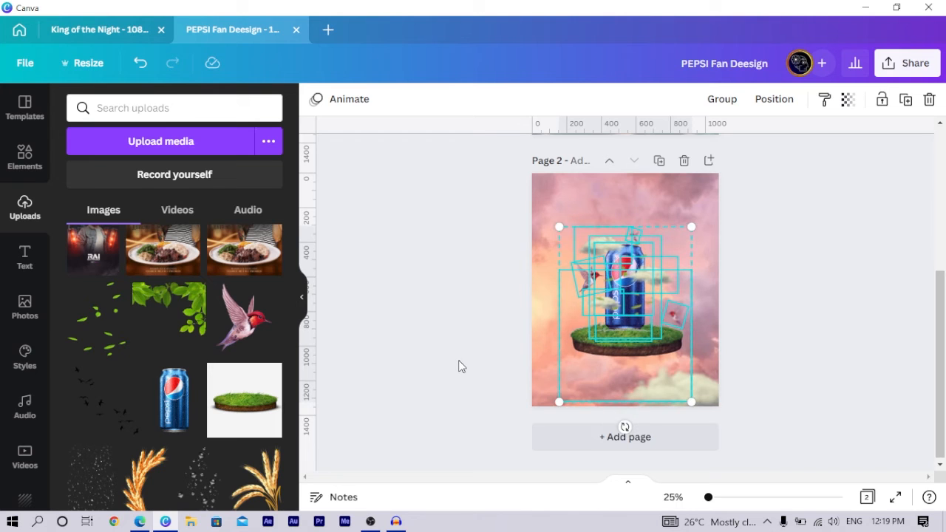
pyautogui.click(459, 366)
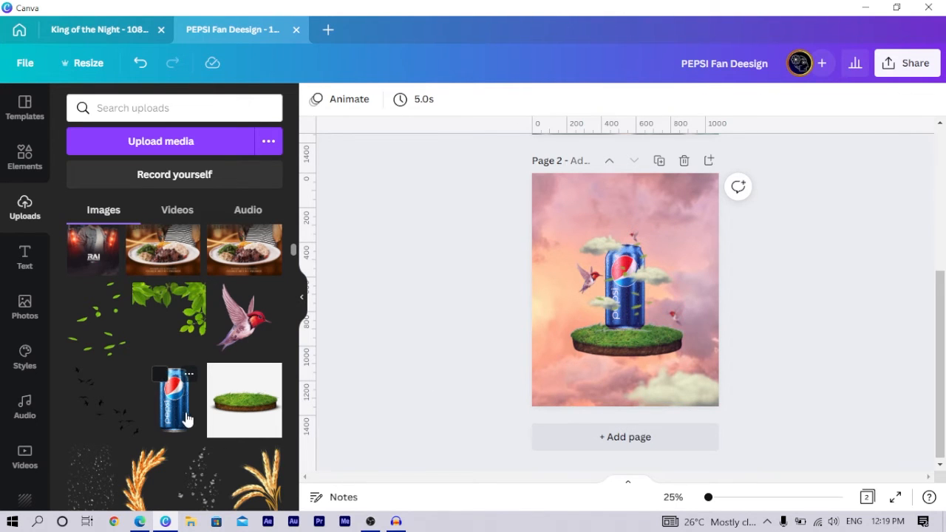
# Step: Add the bird flock image to page 2, shrink it and place it in the sky near the upper-right corner
pyautogui.scroll(5, 516, 408)
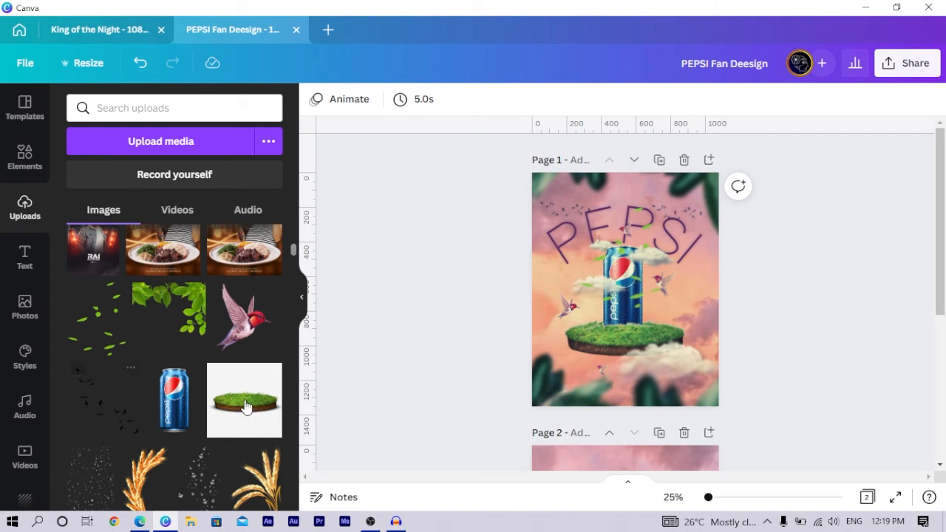
pyautogui.scroll(-2, 570, 406)
pyautogui.click(99, 416)
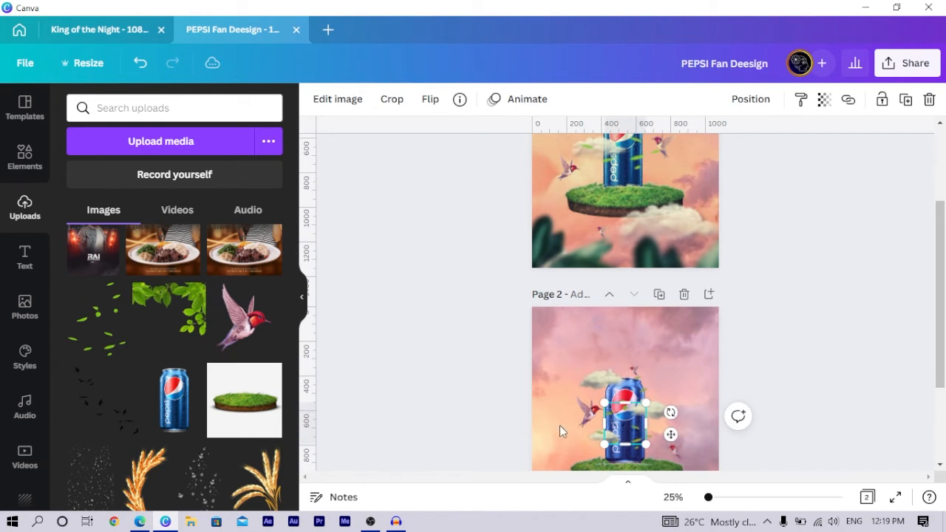
pyautogui.moveTo(657, 354); pyautogui.dragTo(709, 373)
pyautogui.moveTo(683, 344); pyautogui.dragTo(688, 349)
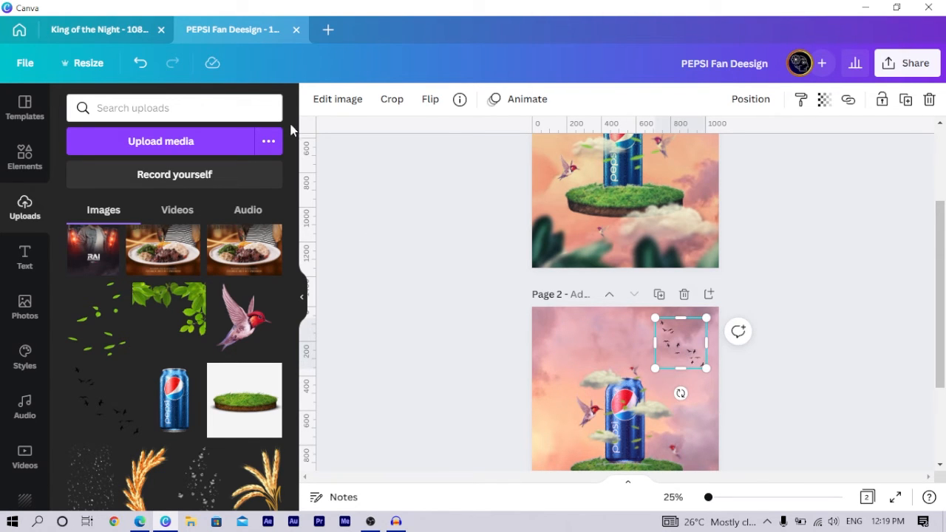
# Step: Set the bird flock's tint to 97 and its blur to 29
pyautogui.click(334, 99)
pyautogui.click(101, 222)
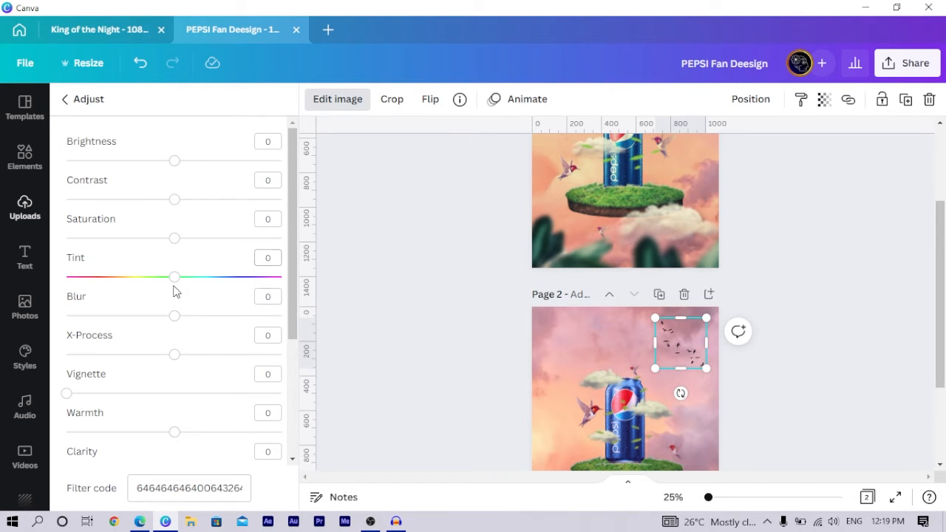
pyautogui.moveTo(172, 285); pyautogui.dragTo(277, 277)
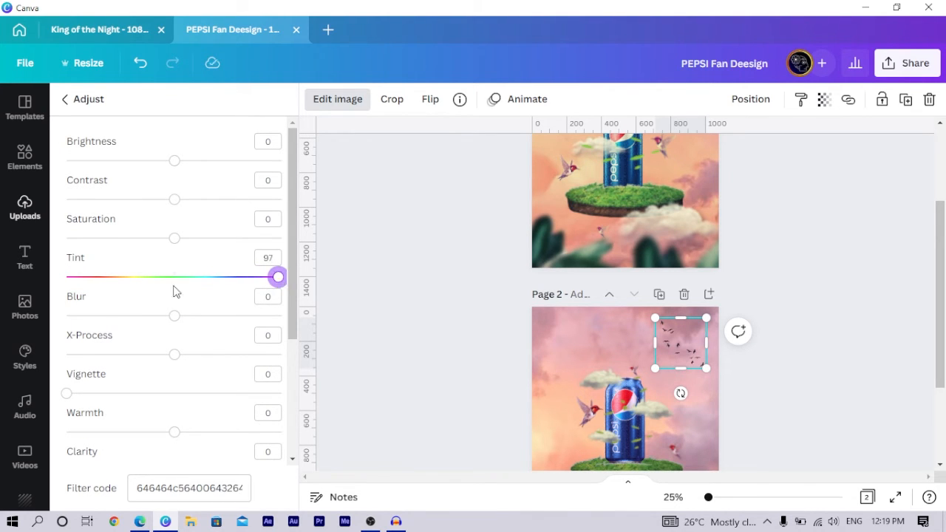
pyautogui.click(191, 316)
pyautogui.moveTo(193, 320); pyautogui.dragTo(205, 316)
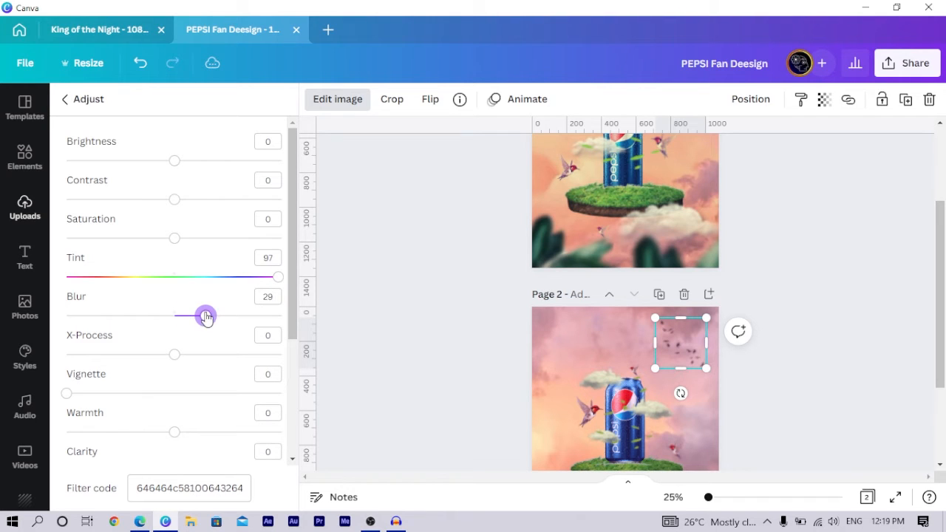
# Step: Rotate the bird flock to -6° and reduce its blur to 17
pyautogui.moveTo(682, 393); pyautogui.dragTo(686, 394)
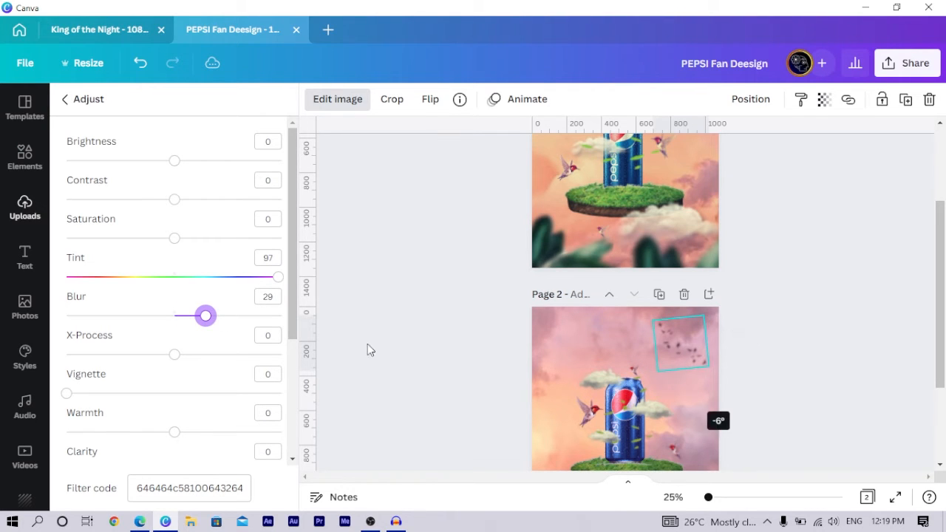
pyautogui.moveTo(182, 319); pyautogui.dragTo(193, 318)
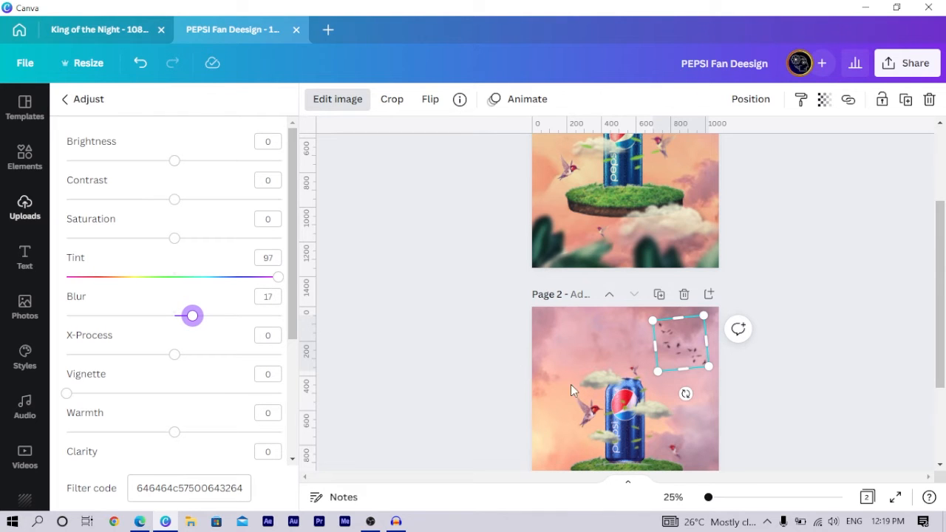
pyautogui.click(466, 347)
pyautogui.click(744, 388)
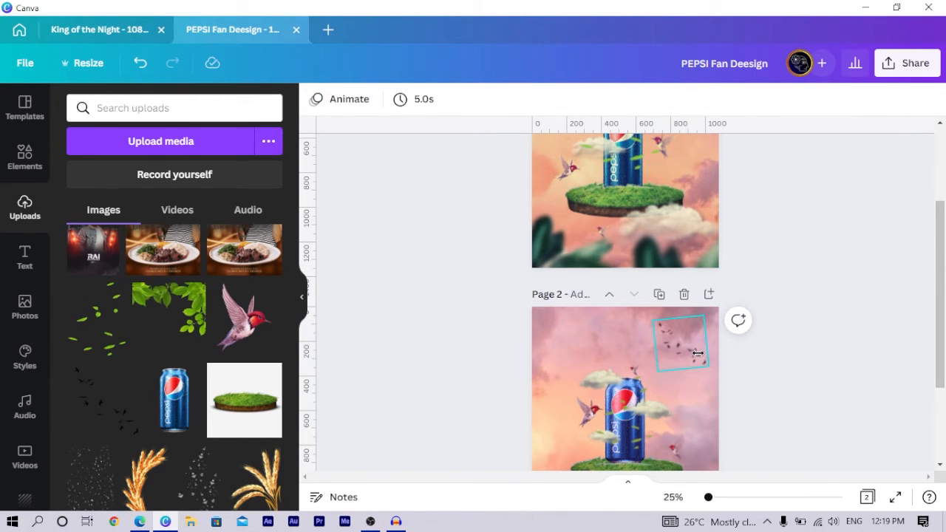
# Step: Duplicate the bird flock and place the copy in the upper-left corner of page 2
pyautogui.click(692, 353)
pyautogui.hotkey('ctrl', 'd')
pyautogui.moveTo(691, 364); pyautogui.dragTo(568, 331)
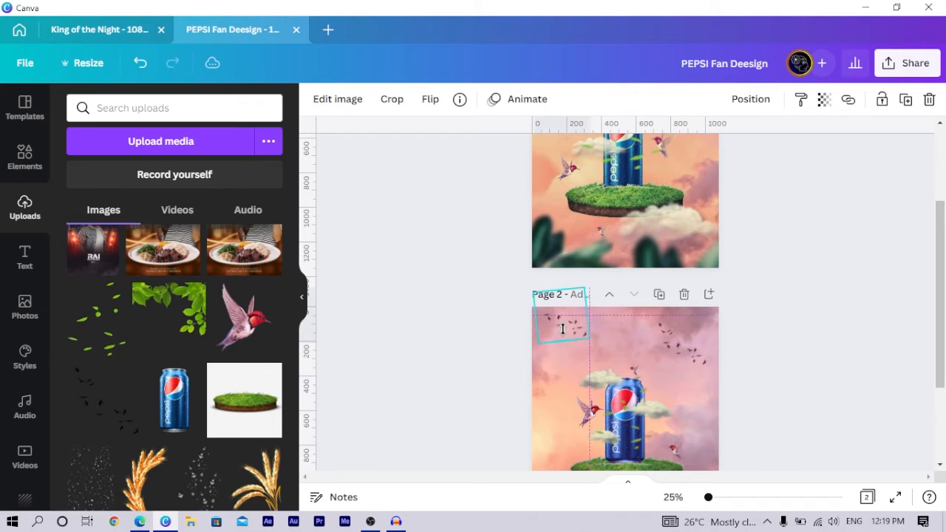
pyautogui.click(487, 334)
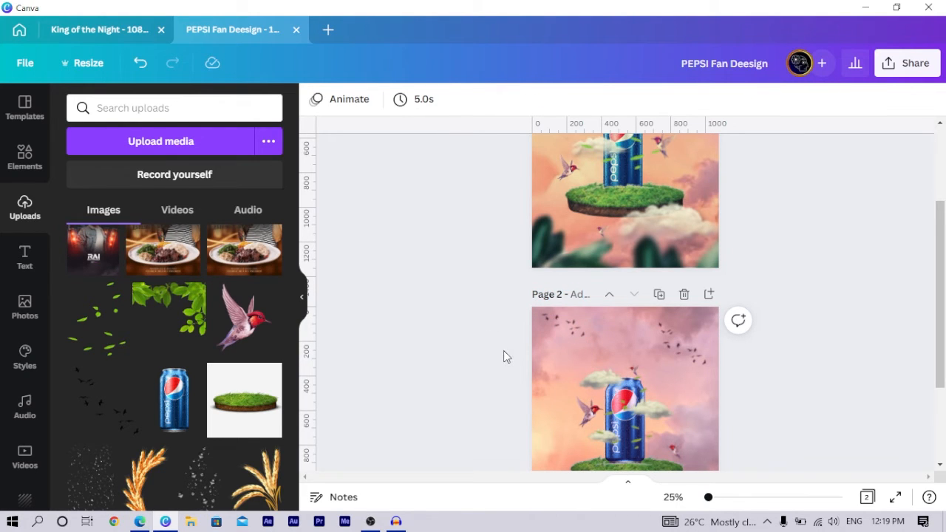
# Step: Add a body text box above the can on page 2 and enlarge its text to size 106
pyautogui.click(625, 408)
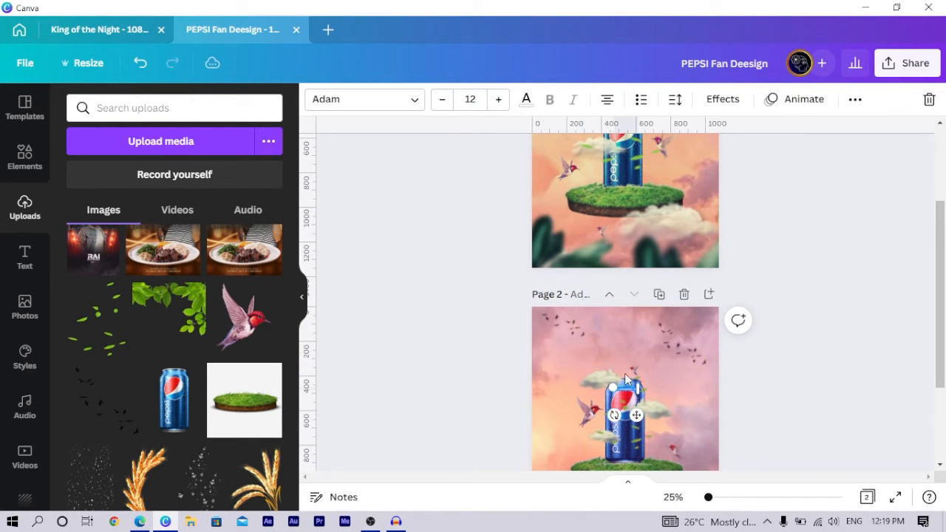
pyautogui.moveTo(635, 416); pyautogui.dragTo(630, 388)
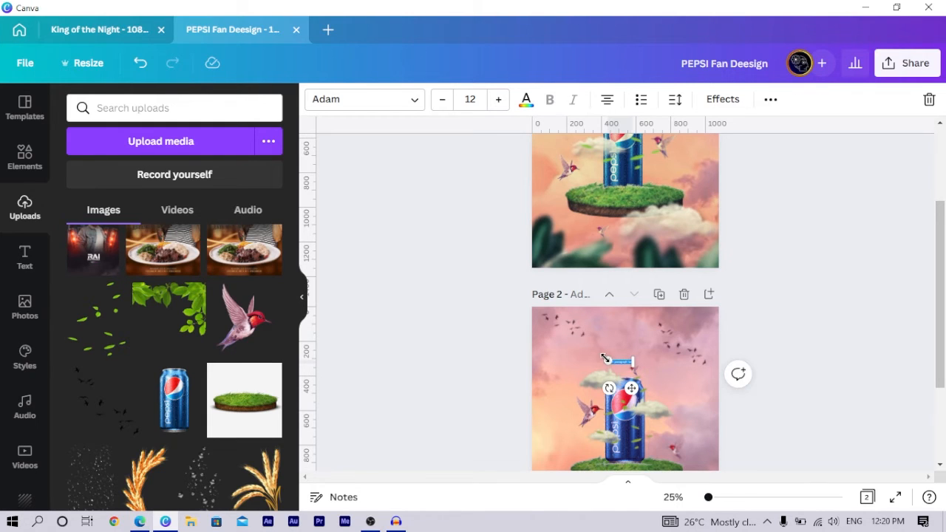
pyautogui.moveTo(591, 346); pyautogui.dragTo(518, 312)
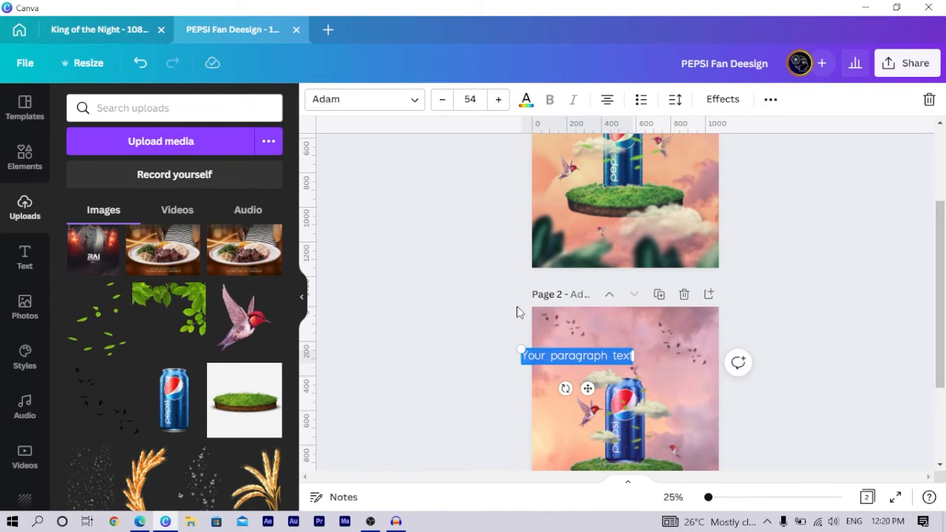
pyautogui.click(29, 269)
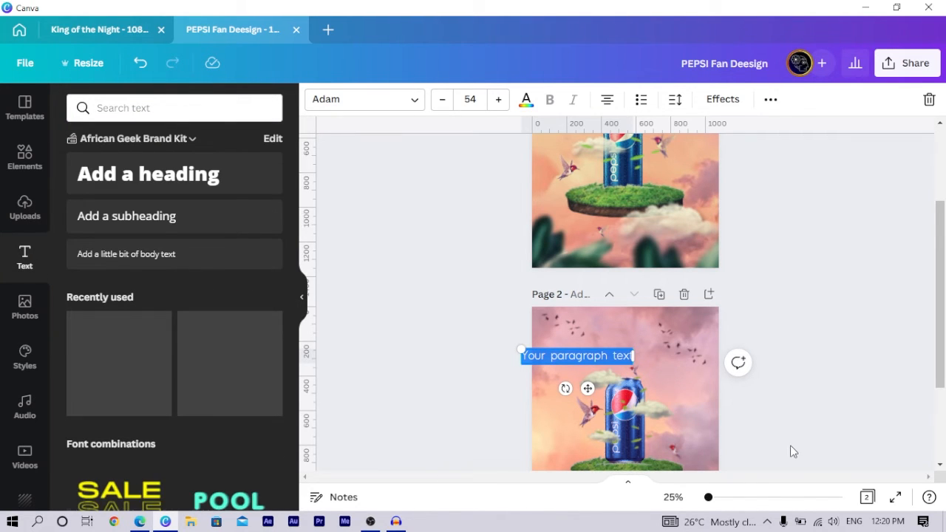
pyautogui.moveTo(587, 387); pyautogui.dragTo(633, 401)
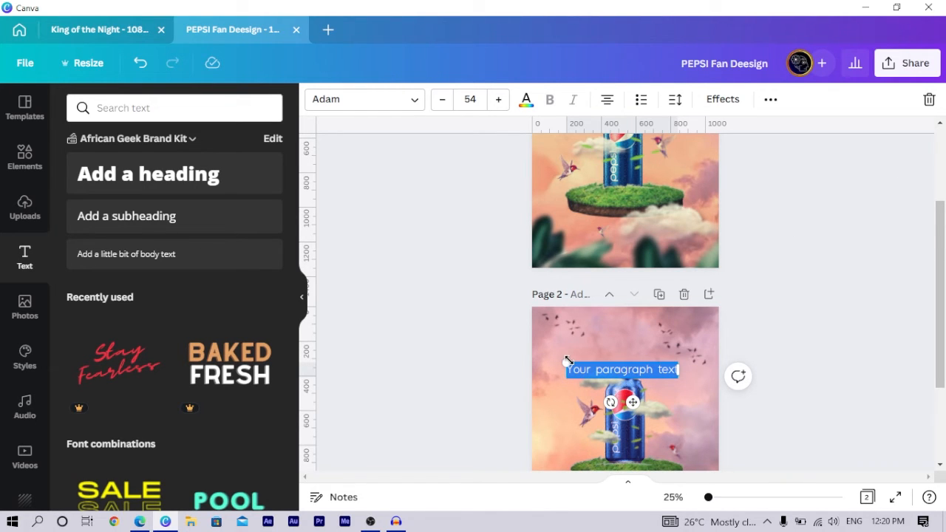
pyautogui.moveTo(567, 360); pyautogui.dragTo(460, 304)
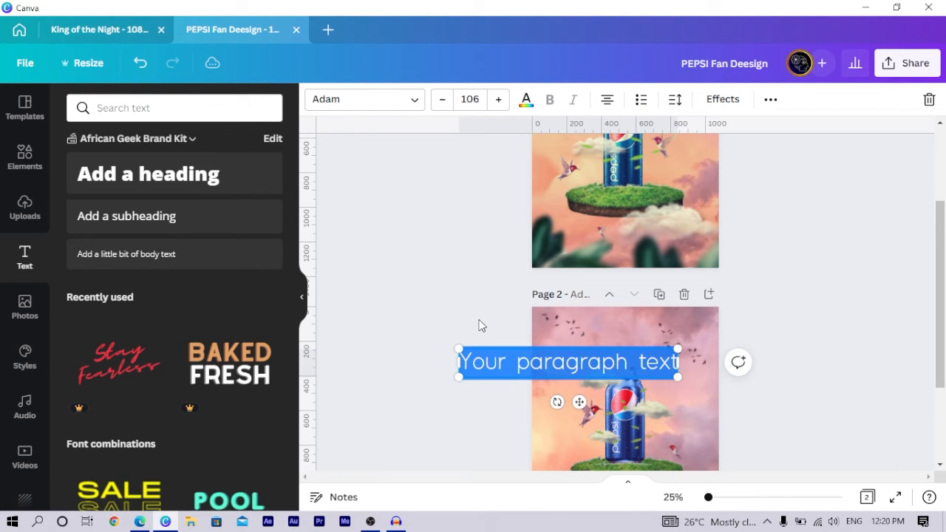
pyautogui.click(479, 325)
# Step: Replace the placeholder text with PEPSI
pyautogui.doubleClick(581, 362)
pyautogui.write('PERSO')
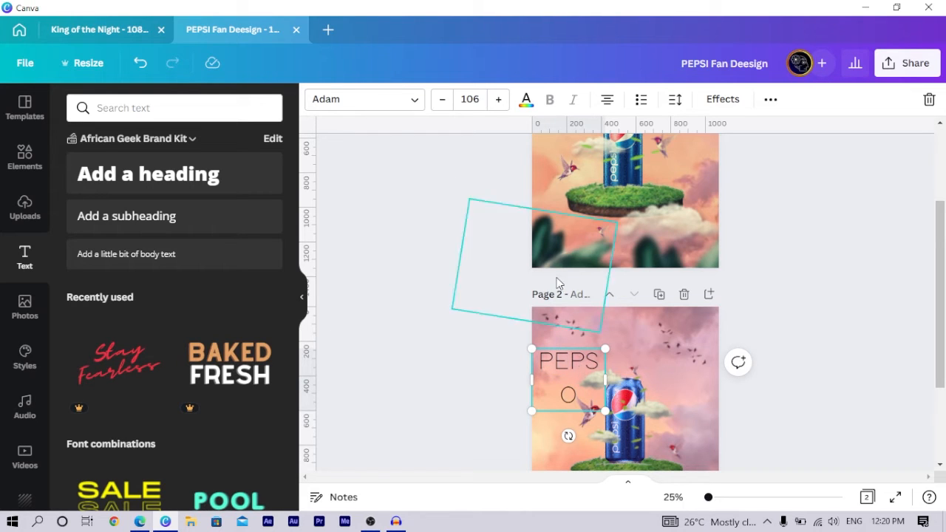
pyautogui.press('BackSpace')
pyautogui.write('I')
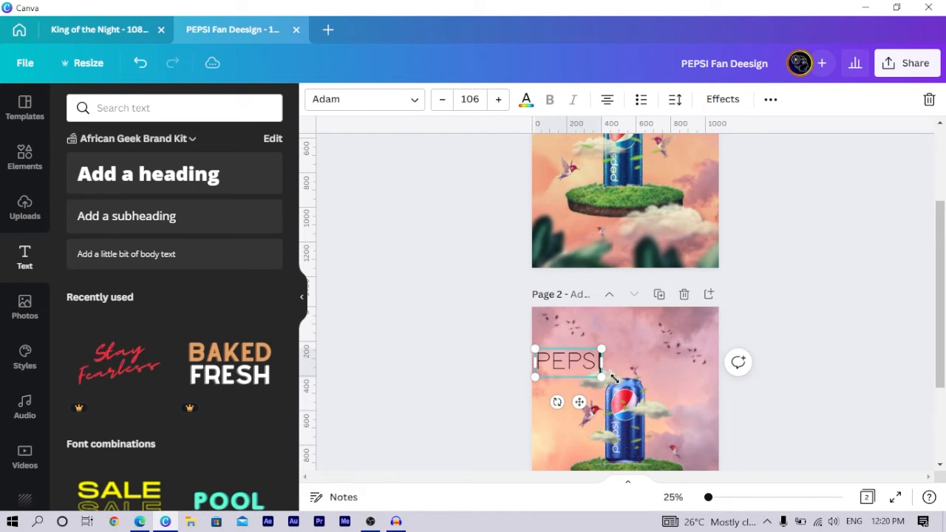
# Step: Enlarge the PEPSI text to size 187 and move it over the top of the can
pyautogui.moveTo(601, 375); pyautogui.dragTo(649, 417)
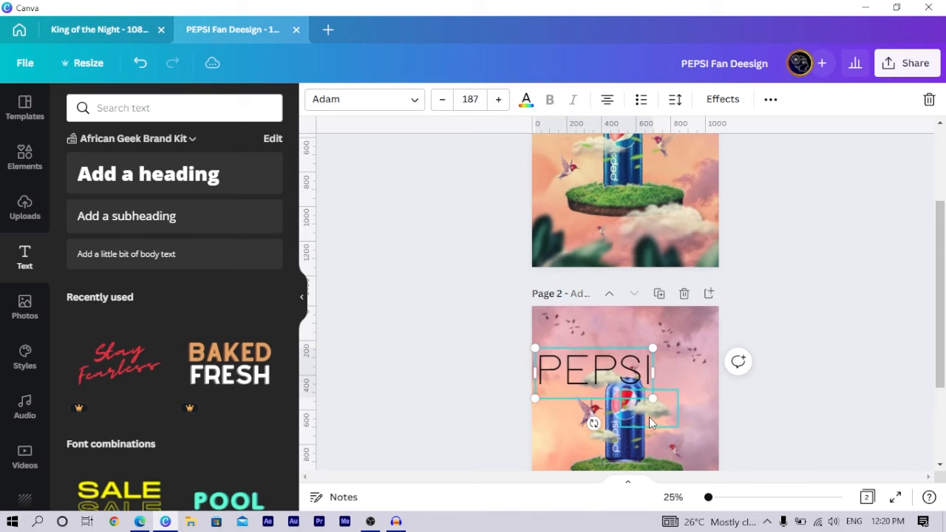
pyautogui.scroll(-2, 649, 416)
pyautogui.scroll(3, 648, 414)
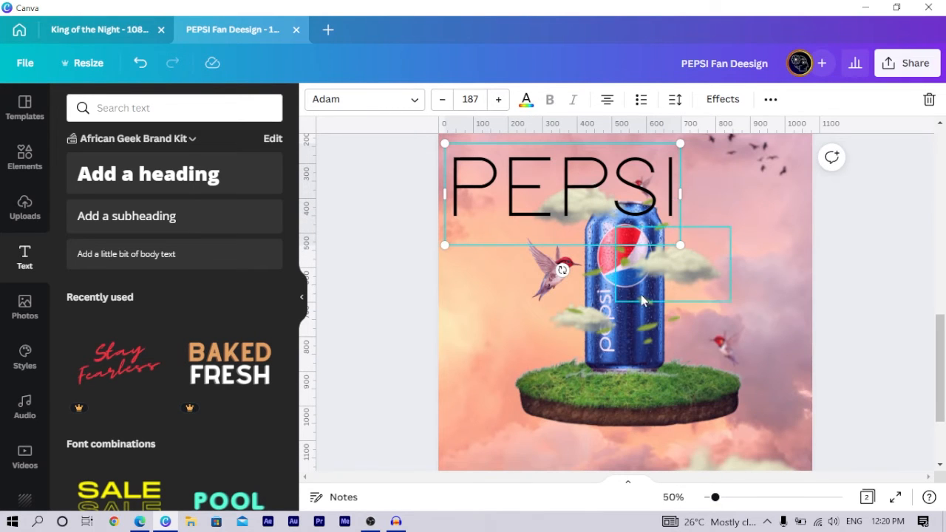
pyautogui.click(416, 259)
pyautogui.moveTo(514, 201); pyautogui.dragTo(587, 193)
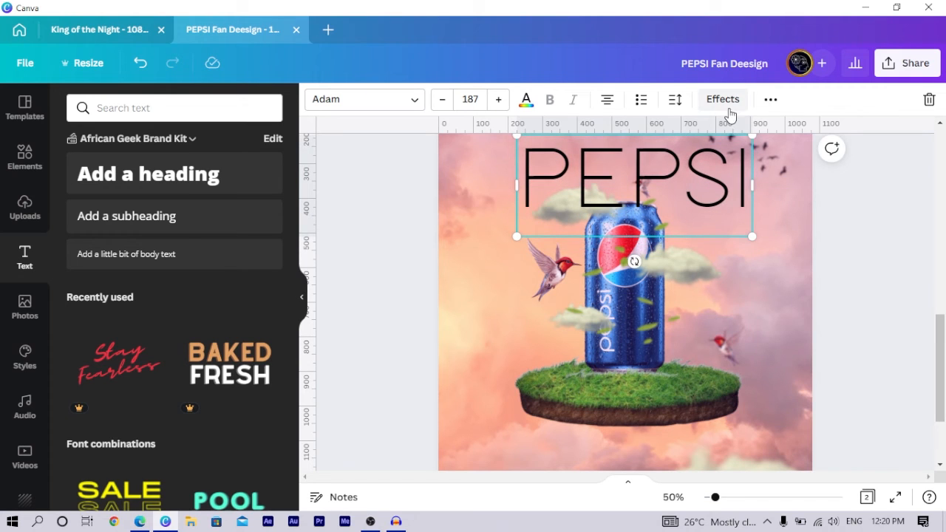
# Step: Center the PEPSI text horizontally on the page and enlarge it to size 250
pyautogui.click(774, 103)
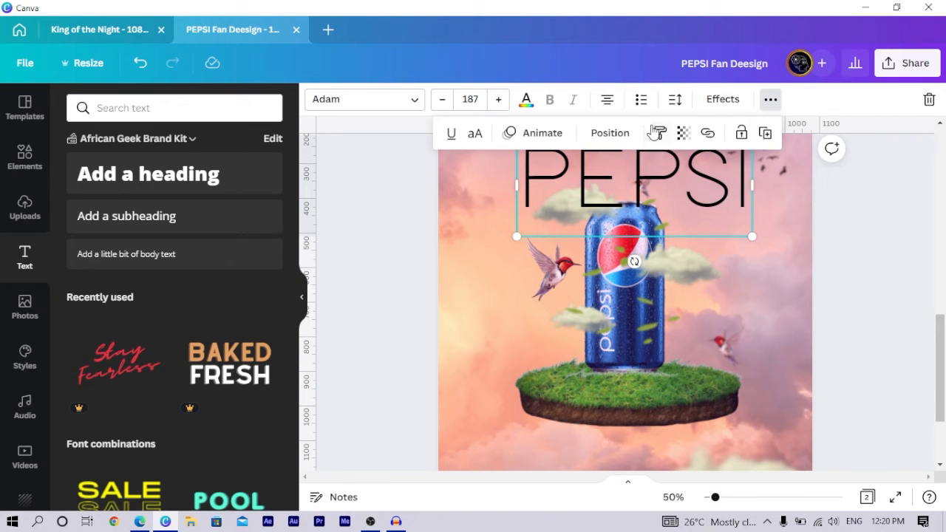
pyautogui.click(626, 134)
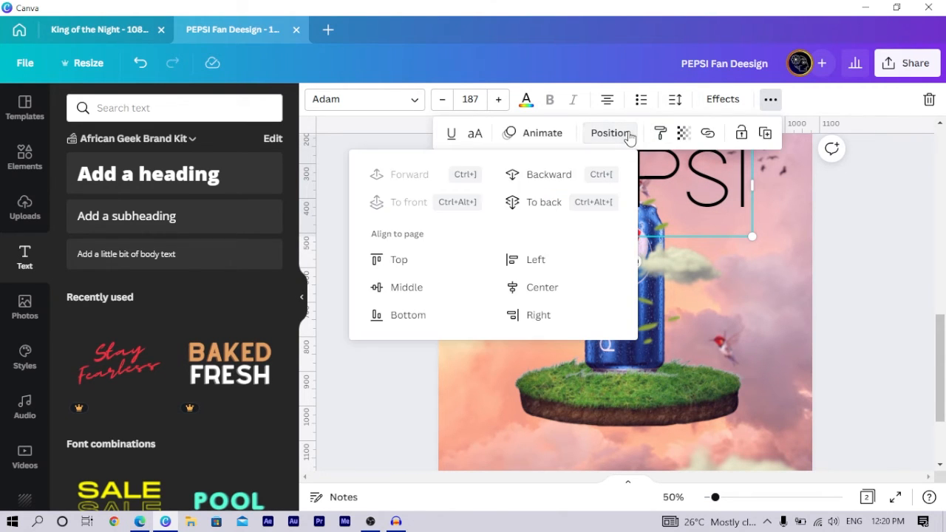
pyautogui.click(518, 287)
pyautogui.click(877, 297)
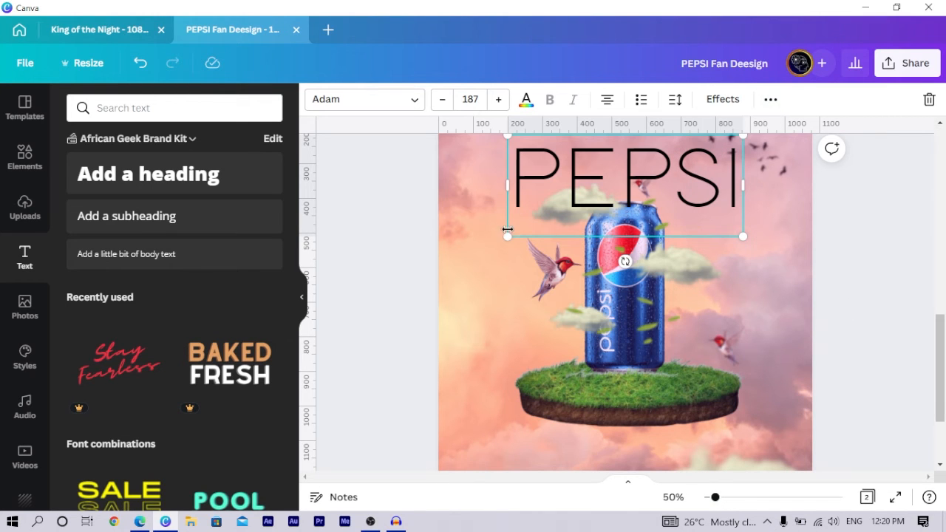
pyautogui.moveTo(508, 238); pyautogui.dragTo(469, 251)
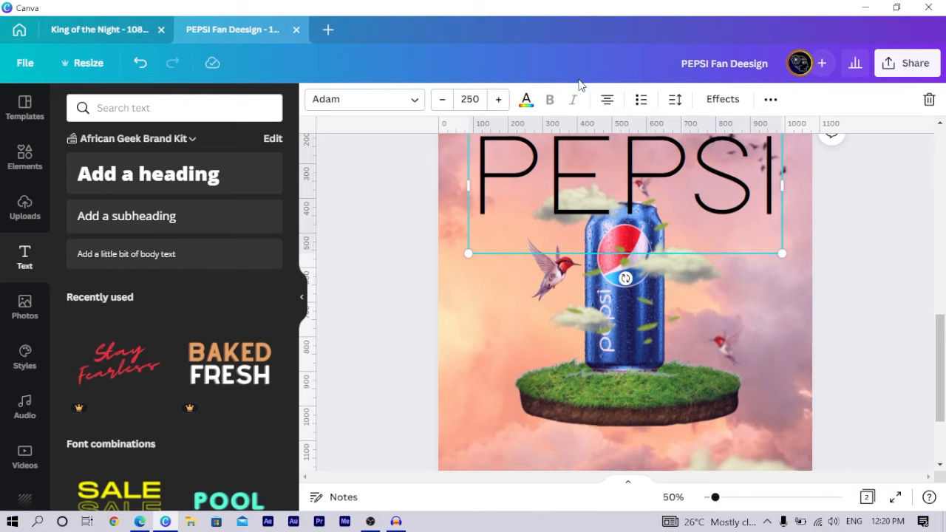
# Step: Apply the Curve shape to the PEPSI text with a curve value of 100
pyautogui.click(731, 107)
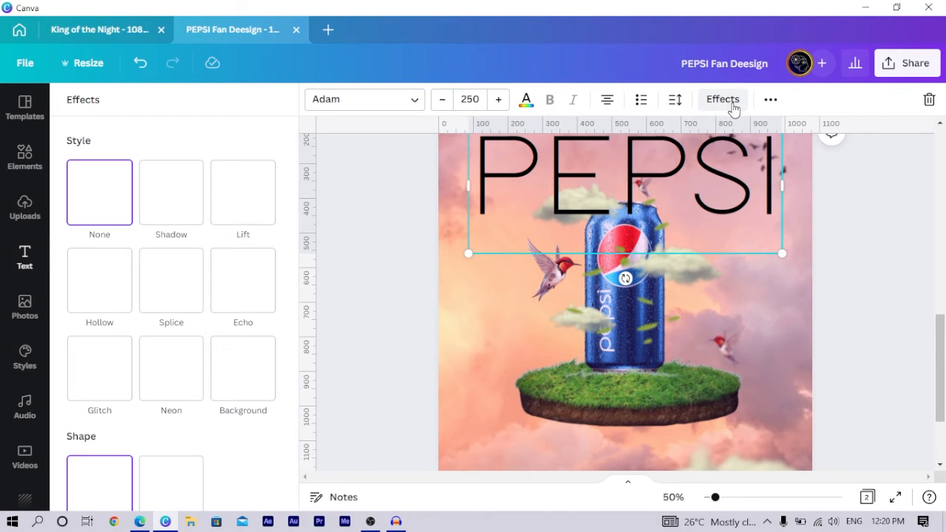
pyautogui.scroll(-1, 207, 399)
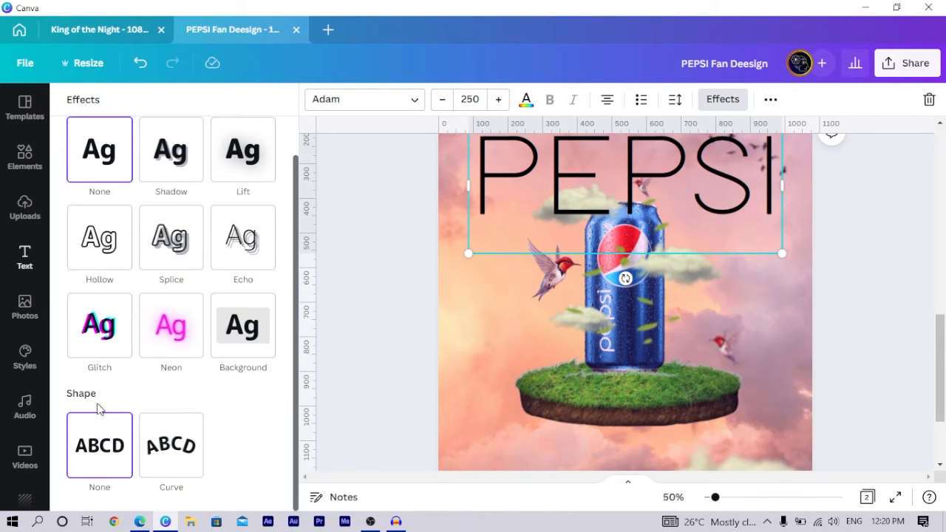
pyautogui.click(178, 452)
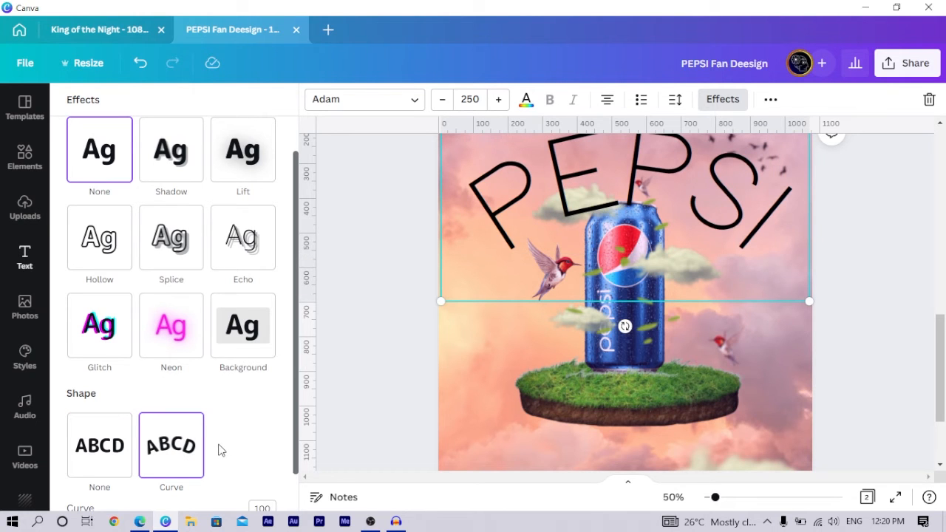
pyautogui.scroll(-2, 414, 325)
pyautogui.scroll(-1, 231, 399)
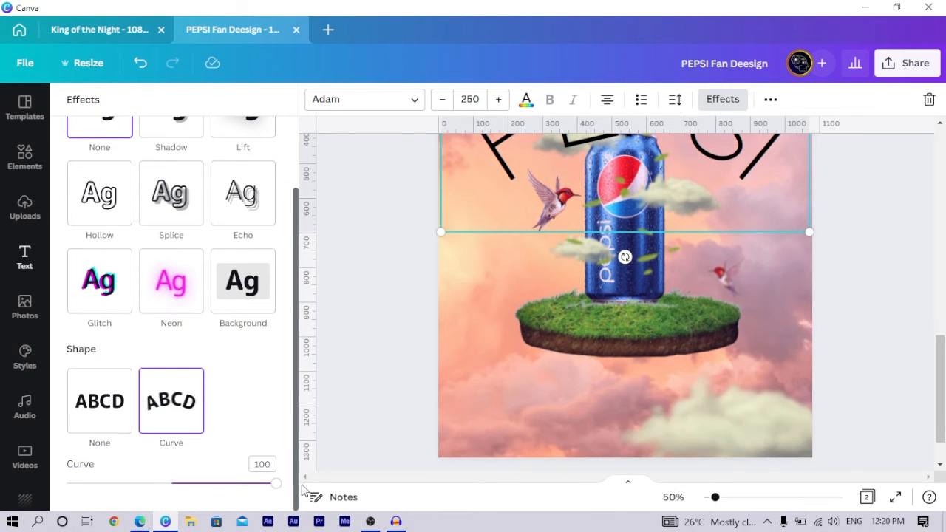
pyautogui.scroll(3, 448, 386)
pyautogui.scroll(2, 355, 369)
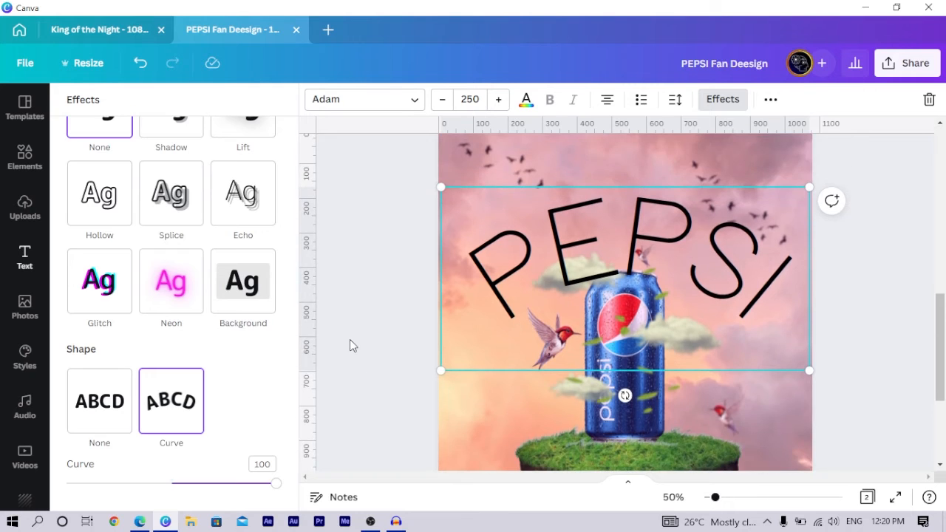
pyautogui.click(350, 339)
# Step: Move the curved PEPSI text slightly up and send it backward in the layer order
pyautogui.click(646, 235)
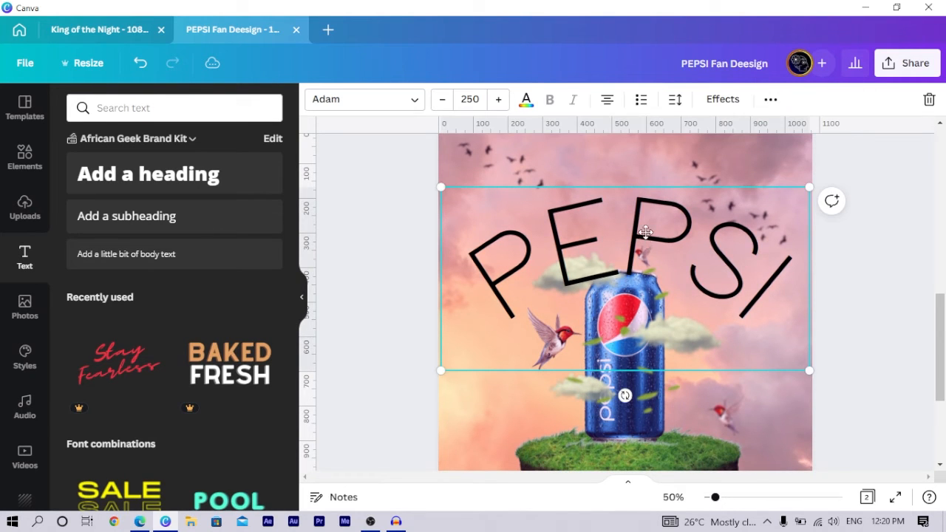
pyautogui.moveTo(645, 232)
pyautogui.mouseDown()
pyautogui.moveTo(640, 214)
pyautogui.moveTo(645, 221)
pyautogui.mouseUp()
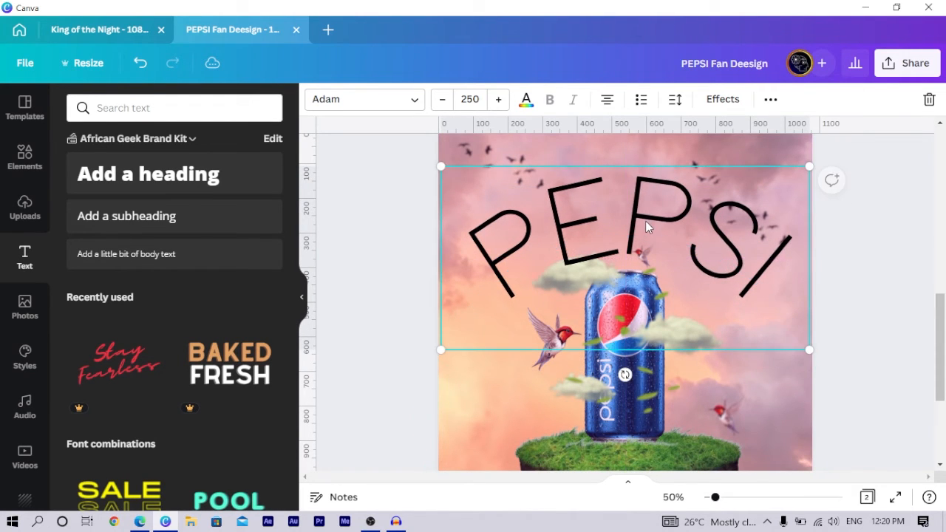
pyautogui.rightClick(646, 222)
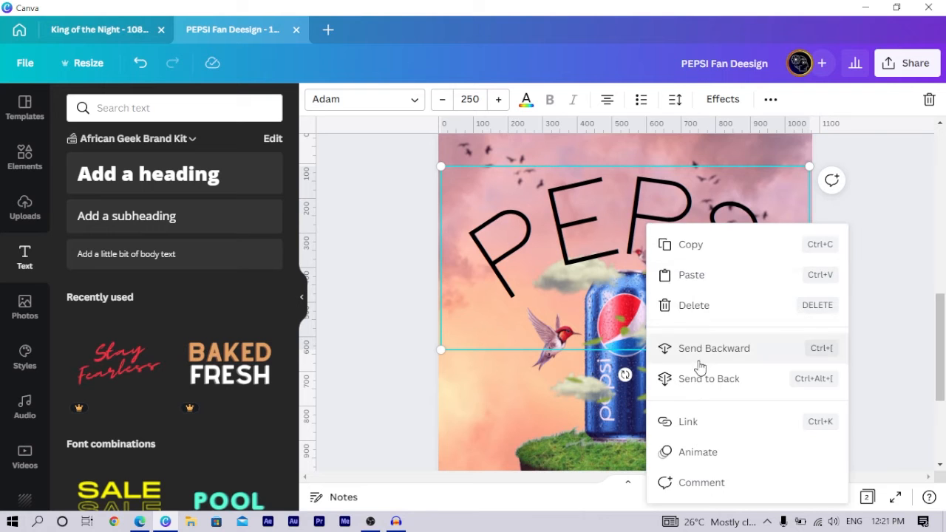
pyautogui.click(702, 360)
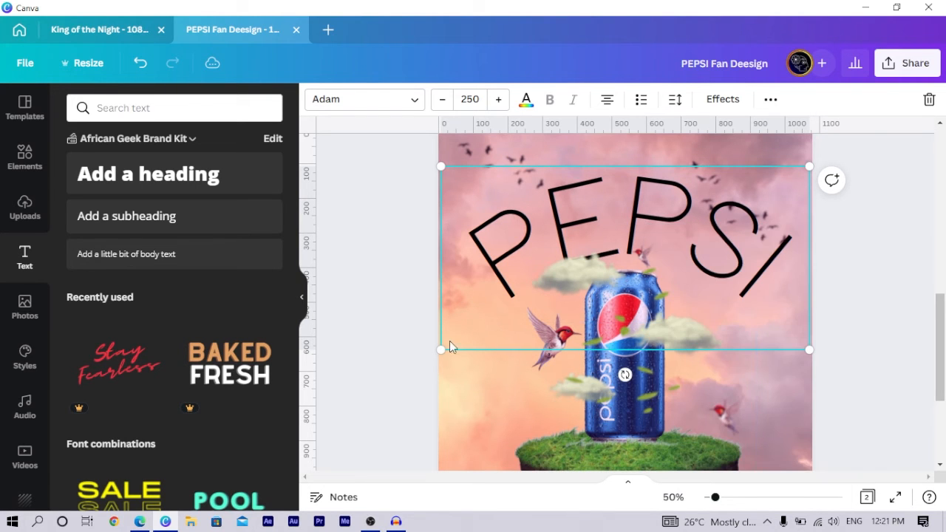
# Step: Color the curved PEPSI text with the document's purple #613266
pyautogui.click(526, 100)
pyautogui.click(155, 173)
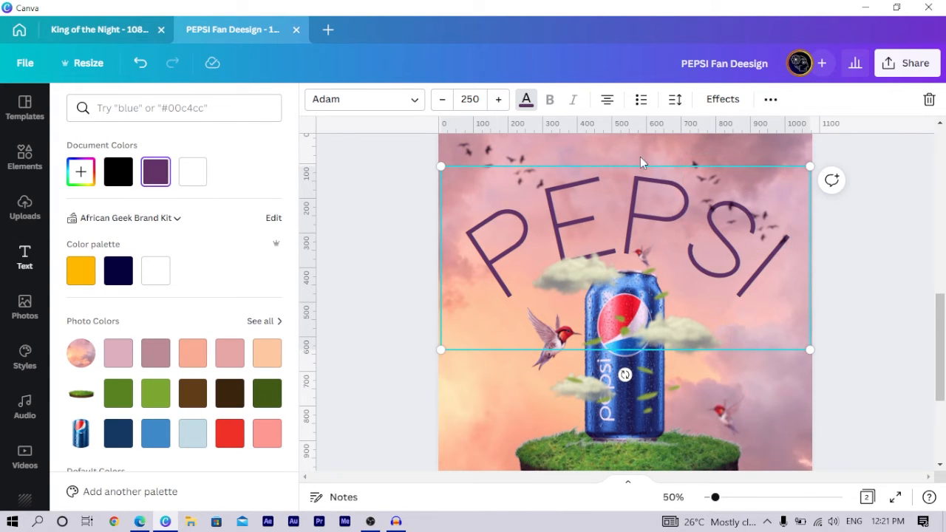
pyautogui.click(83, 173)
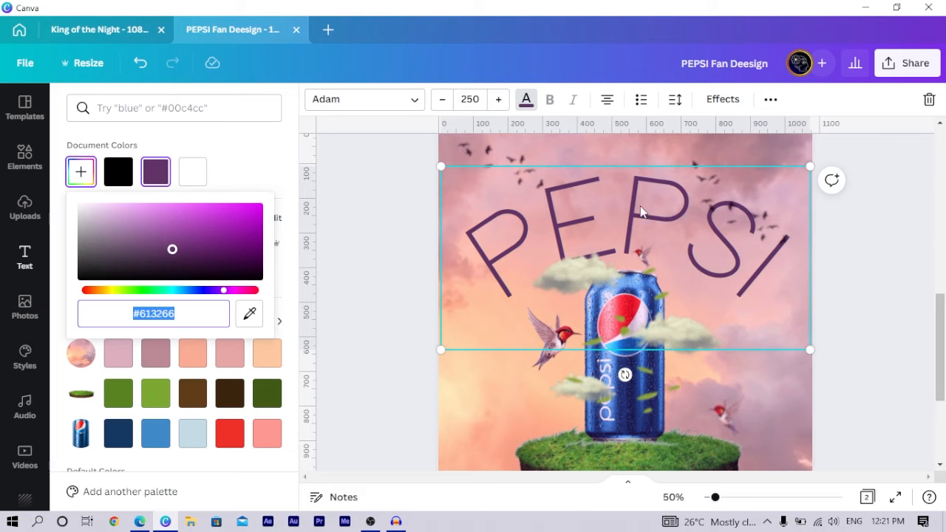
pyautogui.press('Escape')
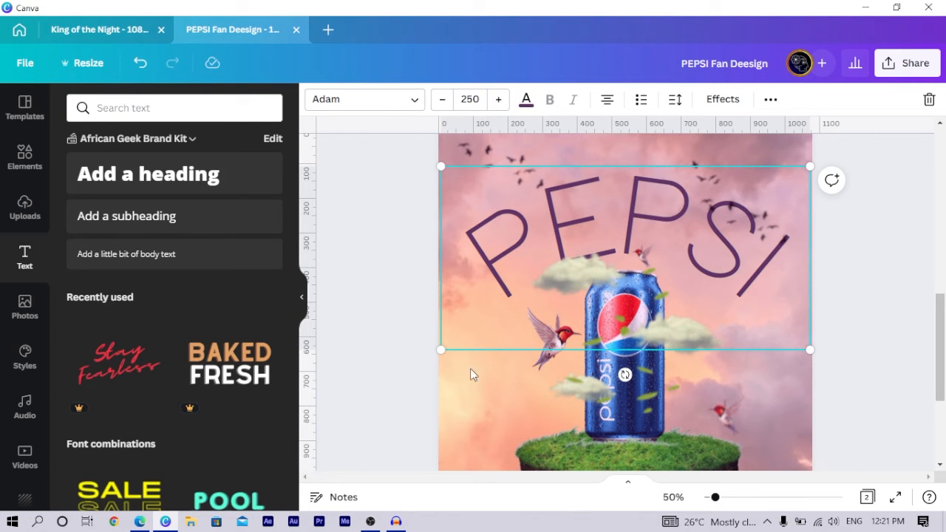
# Step: Apply the Shadow effect to the PEPSI text and set the shadow color to black
pyautogui.click(719, 104)
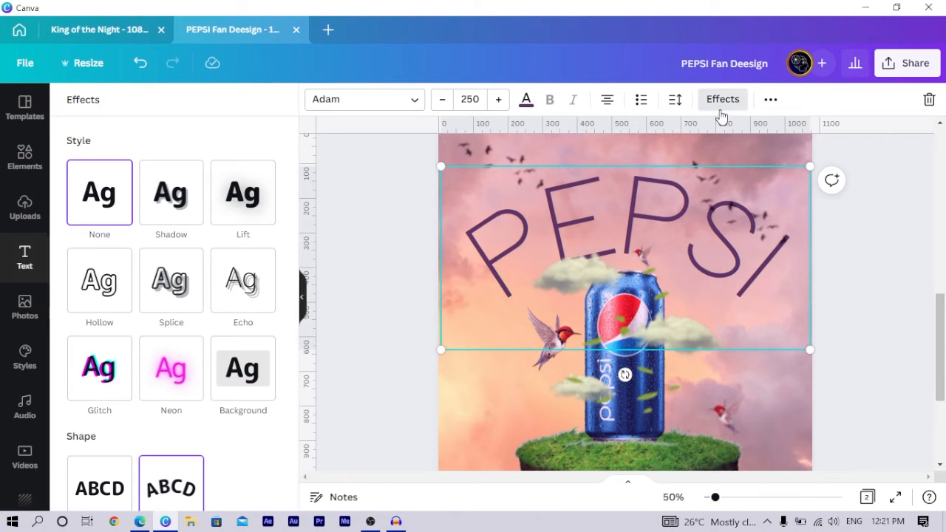
pyautogui.click(202, 194)
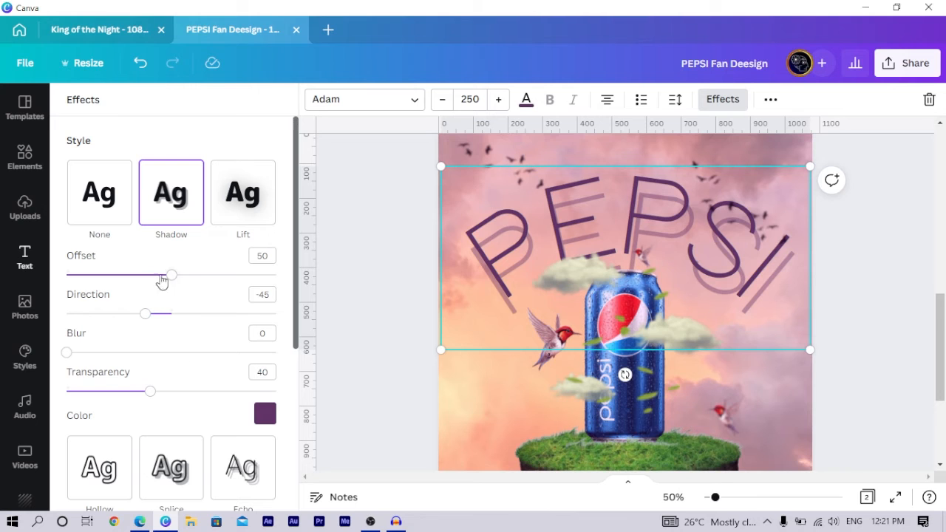
pyautogui.click(264, 416)
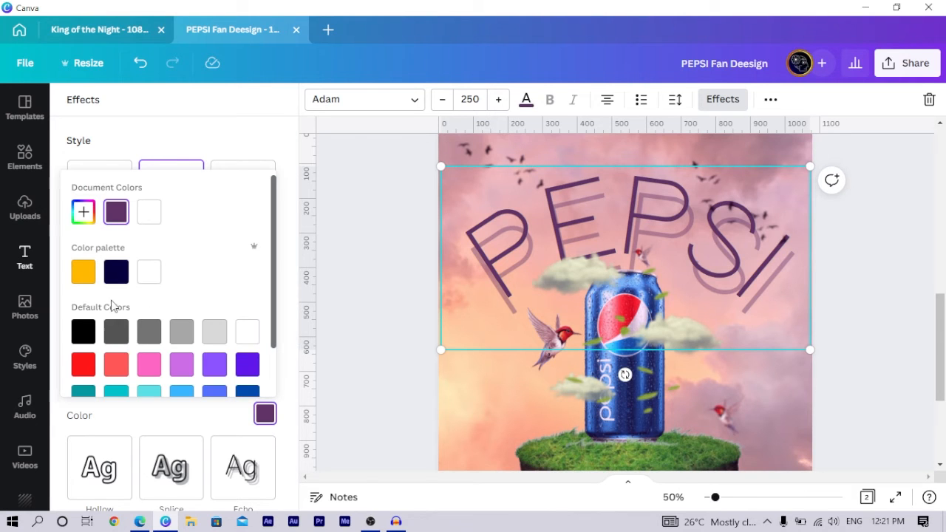
pyautogui.click(84, 332)
pyautogui.click(206, 136)
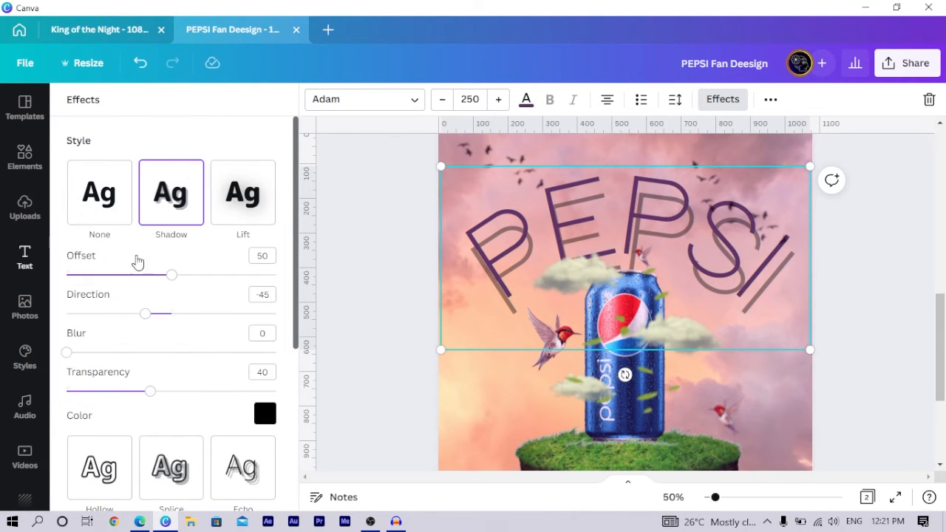
# Step: Set the PEPSI text's shadow offset to 0 and its blur to 67
pyautogui.moveTo(174, 278); pyautogui.dragTo(68, 283)
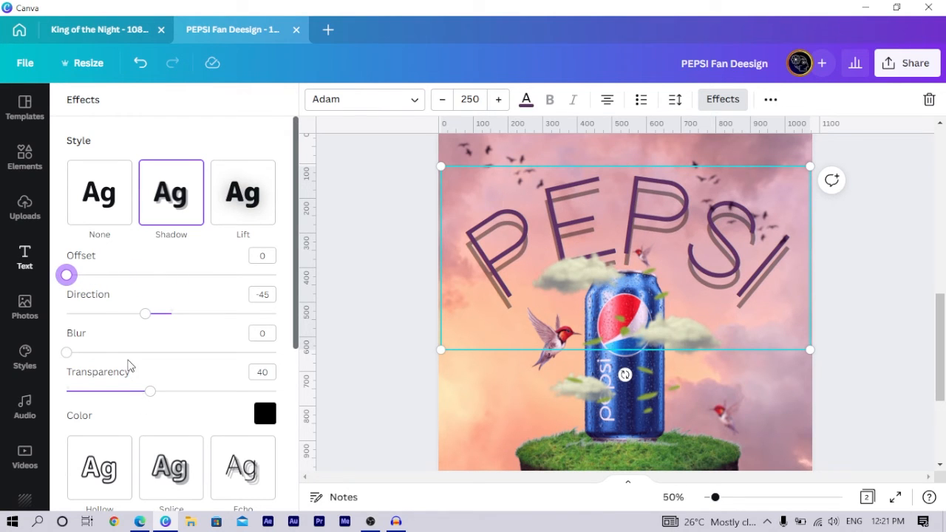
pyautogui.click(169, 353)
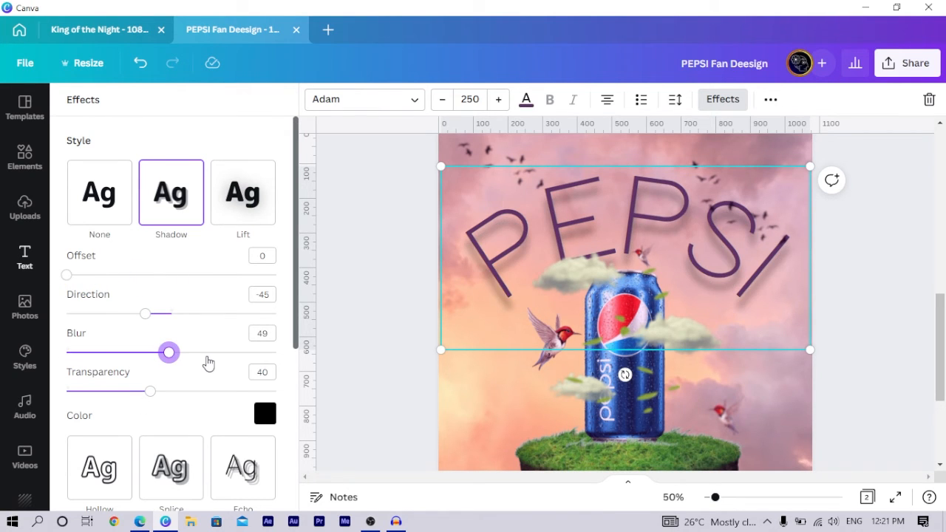
pyautogui.click(209, 361)
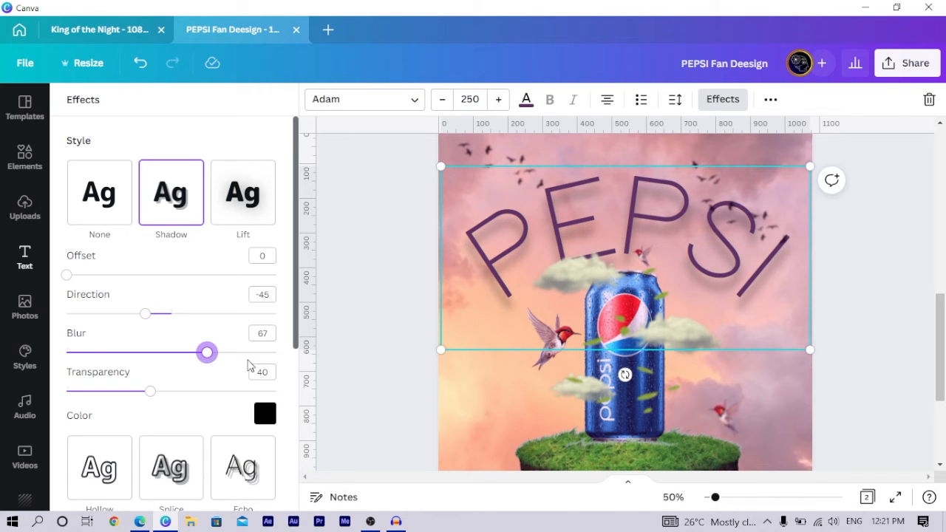
pyautogui.click(382, 311)
pyautogui.hotkey('ctrl', '-')
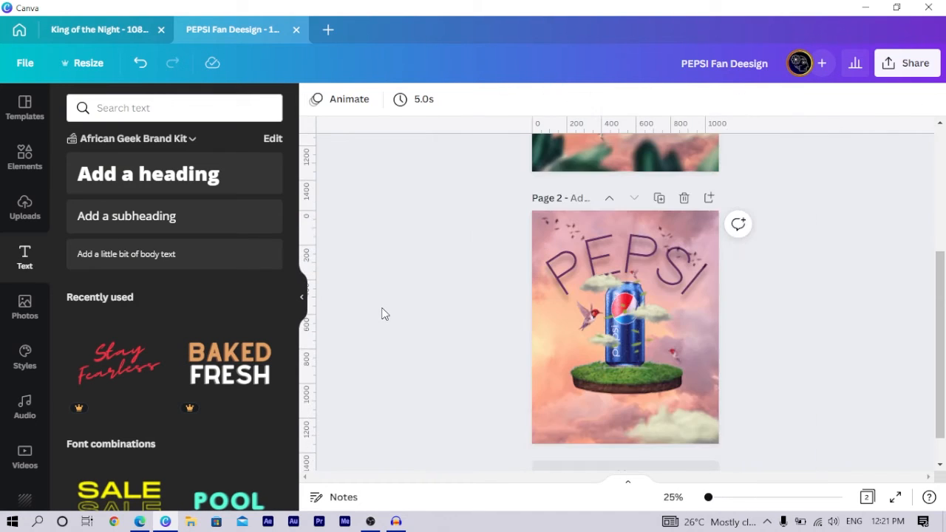
# Step: Shift all of page 2's elements slightly down together, and reposition the bird flock near the upper-left corner of the page
pyautogui.moveTo(463, 225); pyautogui.dragTo(802, 403)
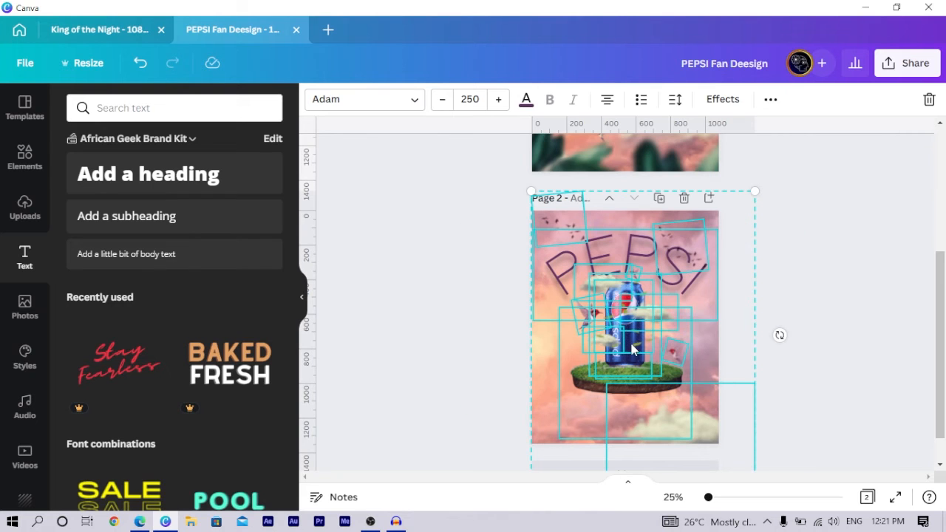
pyautogui.moveTo(631, 349); pyautogui.dragTo(635, 348)
pyautogui.click(517, 275)
pyautogui.click(555, 226)
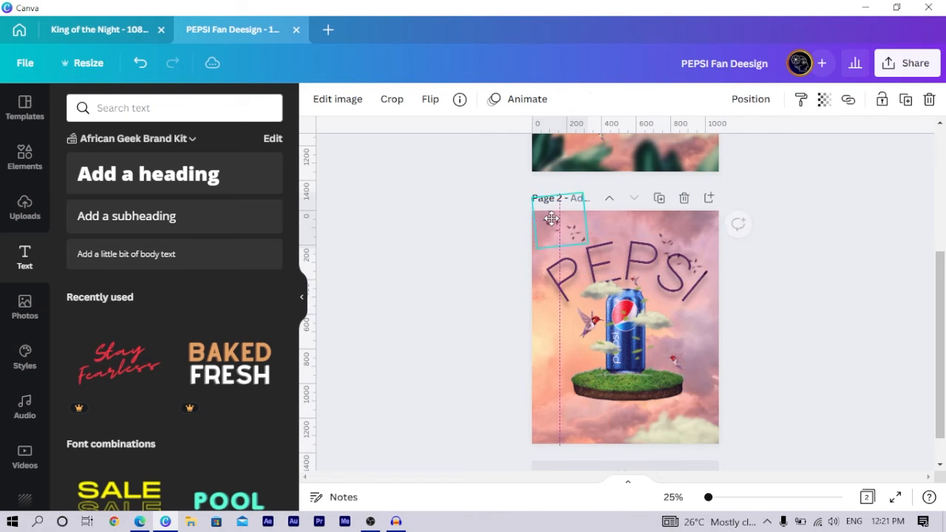
pyautogui.click(436, 346)
# Step: Copy the blurred leaf plant from page 1's bottom-left corner and paste it onto page 2
pyautogui.scroll(5, 504, 347)
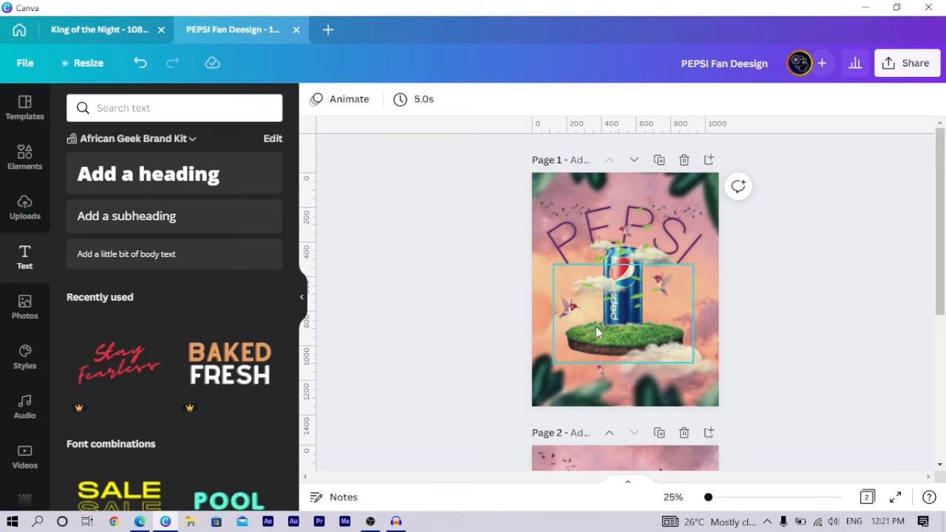
pyautogui.click(545, 398)
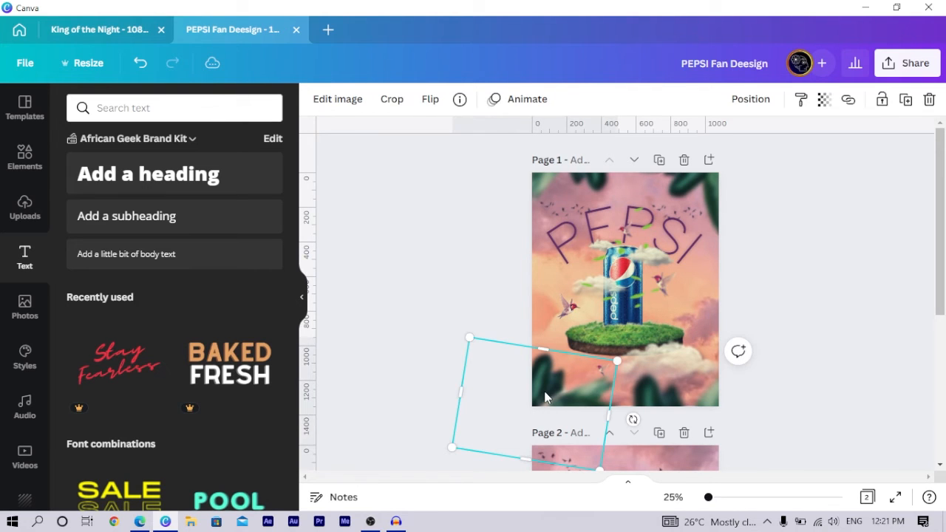
pyautogui.scroll(-4, 538, 382)
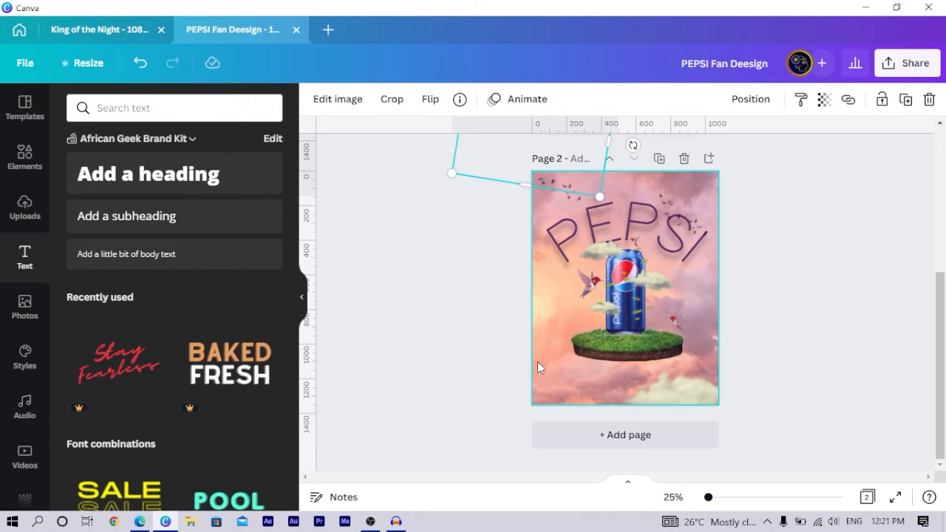
pyautogui.click(538, 362)
pyautogui.hotkey('ctrl', 'v')
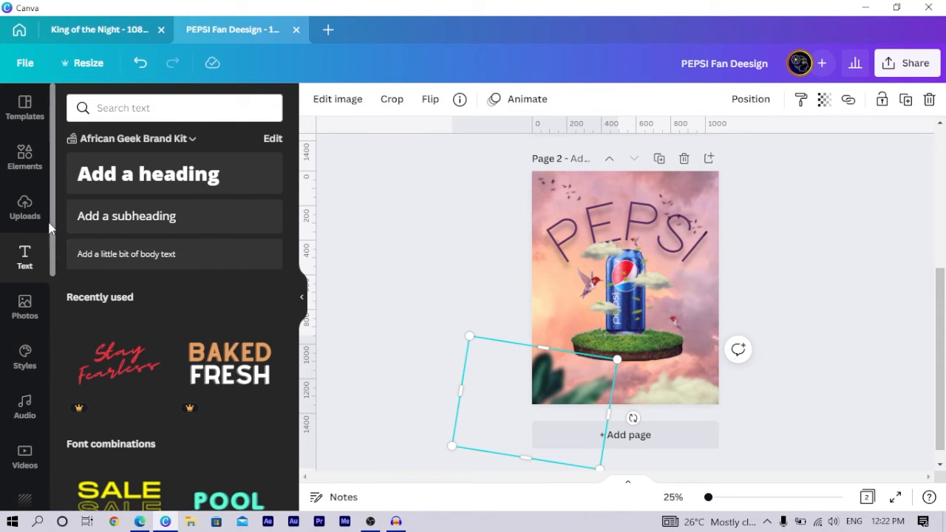
# Step: Look up the pasted leaf image's details and search the element photos for LEAF
pyautogui.click(460, 99)
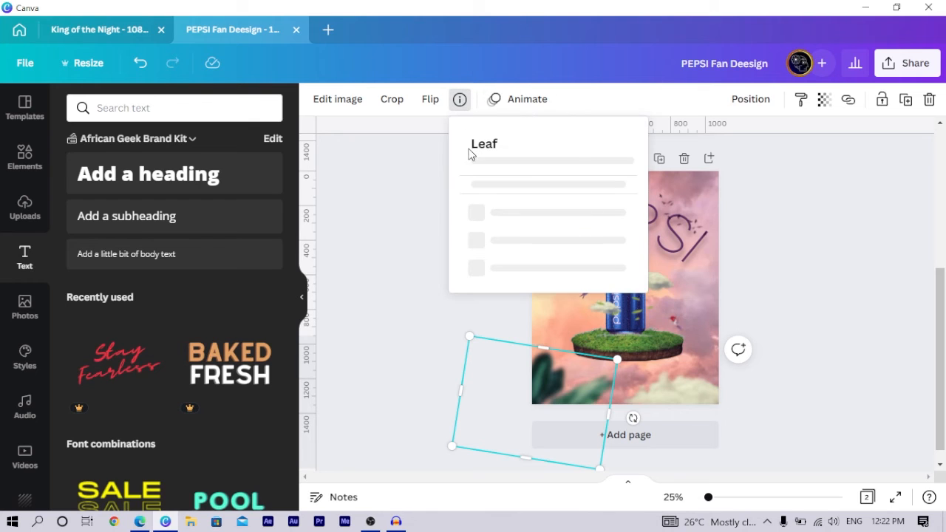
pyautogui.click(25, 155)
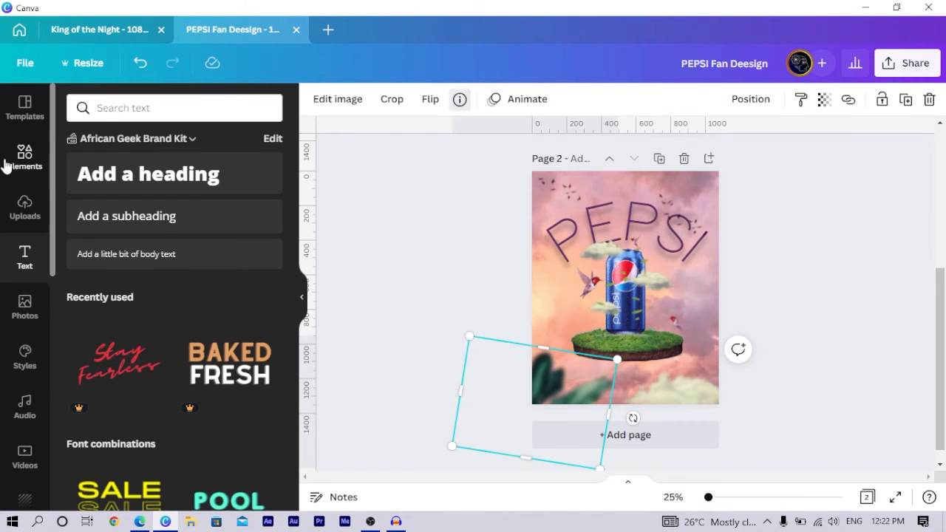
pyautogui.click(183, 108)
pyautogui.write('LEAF')
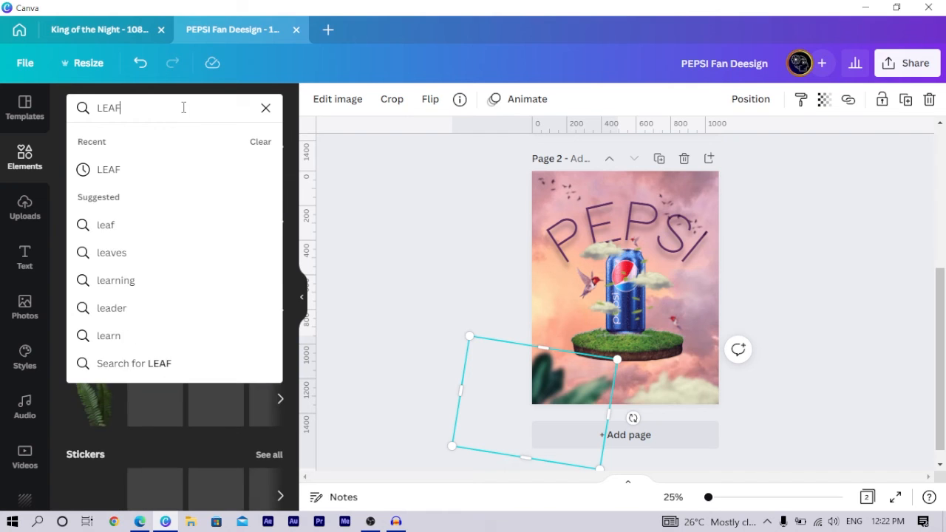
pyautogui.press('Return')
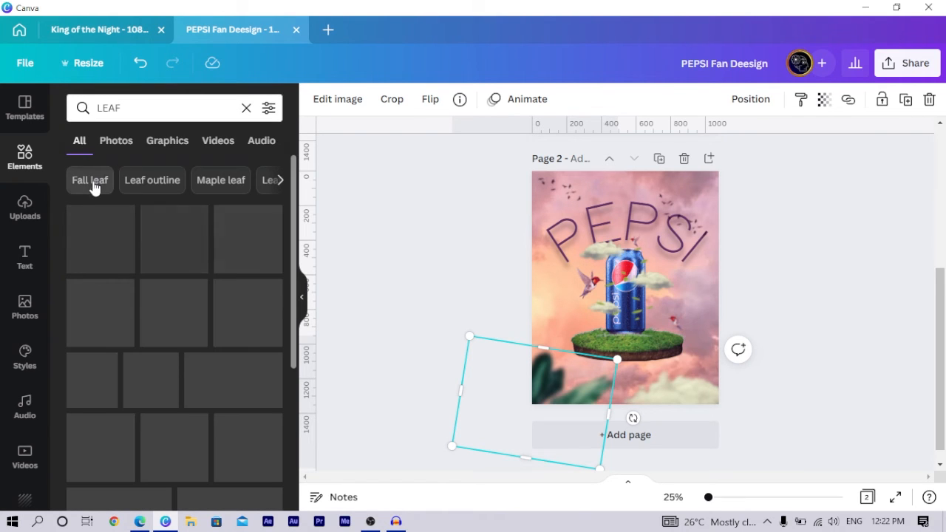
pyautogui.click(127, 142)
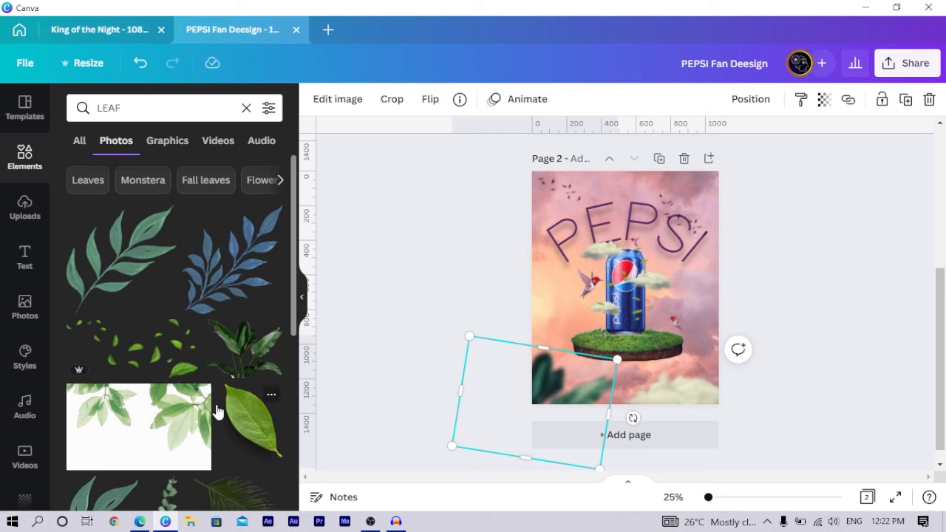
# Step: Review the leaf search's filter options, including Cut-outs only, and browse the leaf photos
pyautogui.click(269, 108)
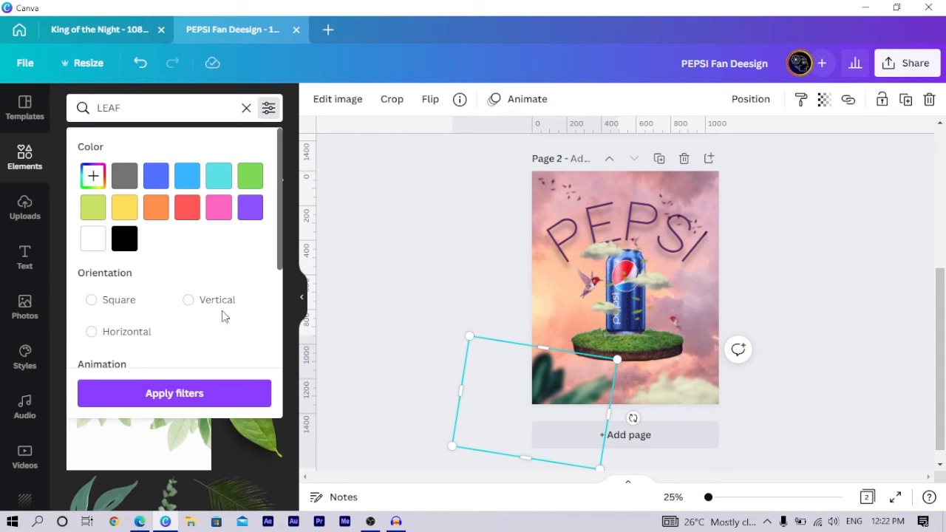
pyautogui.scroll(-2, 223, 314)
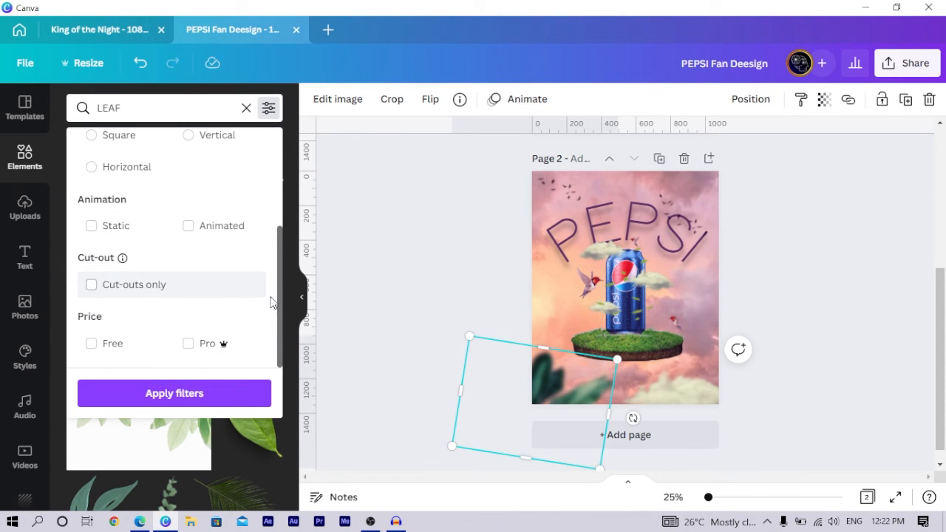
pyautogui.click(293, 209)
pyautogui.scroll(-2, 204, 375)
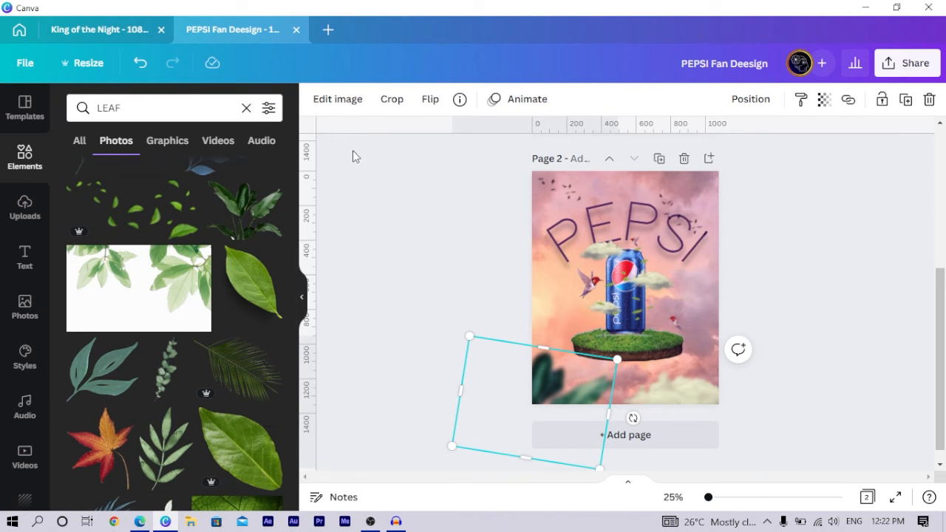
# Step: Examine the pasted leaf's image adjustment settings, such as contrast, saturation, blur and X-Process
pyautogui.click(347, 102)
pyautogui.click(122, 228)
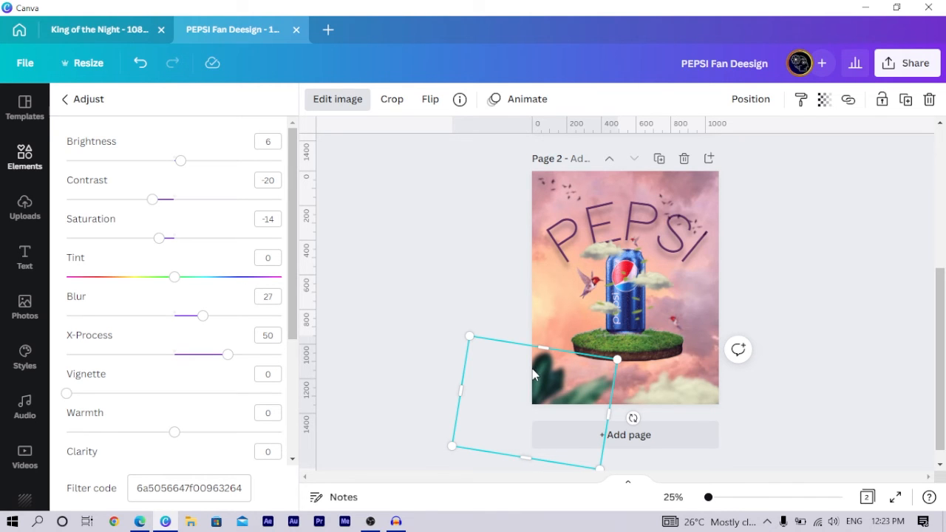
pyautogui.click(475, 244)
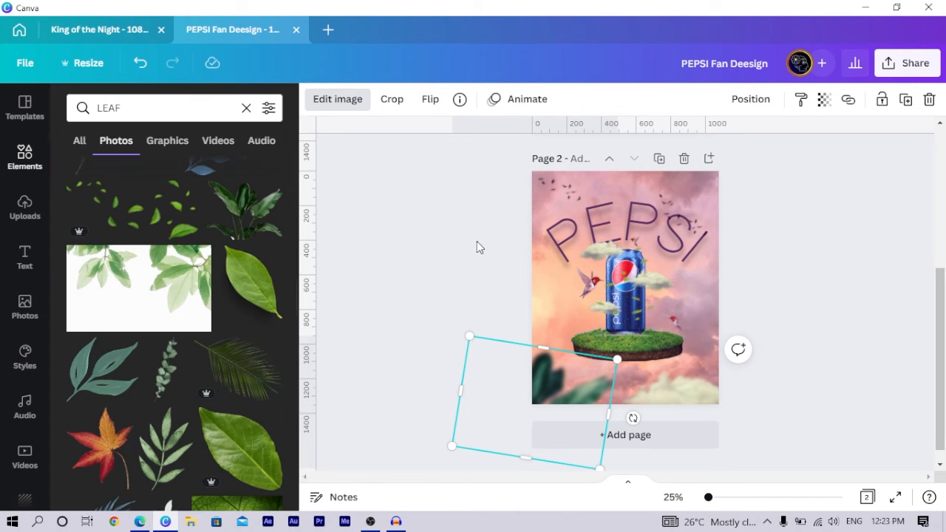
# Step: Rotate the pasted leaf counterclockwise in page 2's bottom-left corner and place a copy of it in the bottom-right corner
pyautogui.click(566, 394)
pyautogui.moveTo(566, 396); pyautogui.dragTo(571, 435)
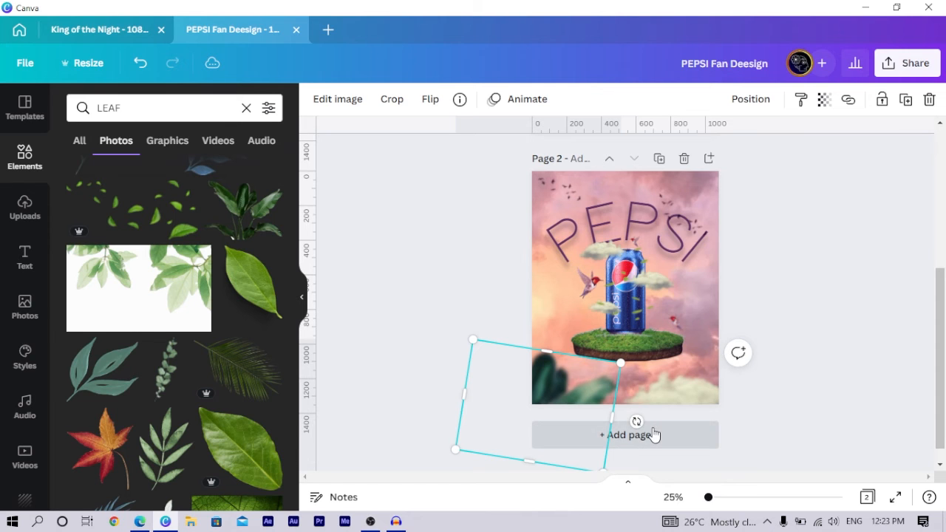
pyautogui.moveTo(637, 419); pyautogui.dragTo(649, 355)
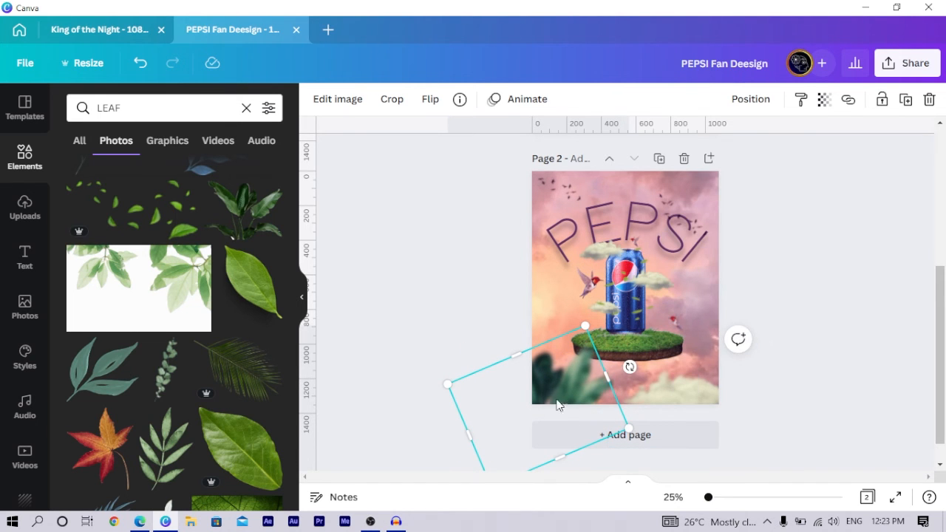
pyautogui.moveTo(616, 401); pyautogui.dragTo(680, 396)
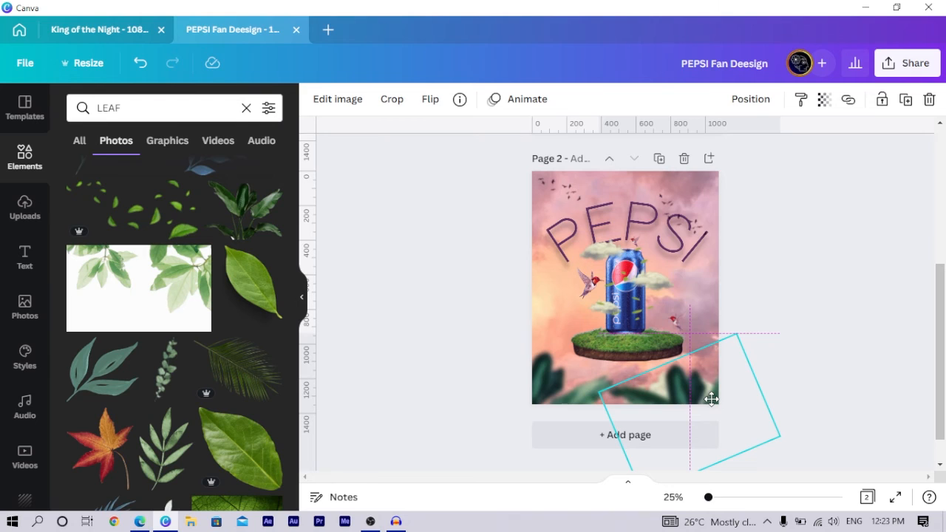
pyautogui.moveTo(711, 399)
pyautogui.mouseDown()
pyautogui.moveTo(720, 405)
pyautogui.moveTo(698, 387)
pyautogui.mouseUp()
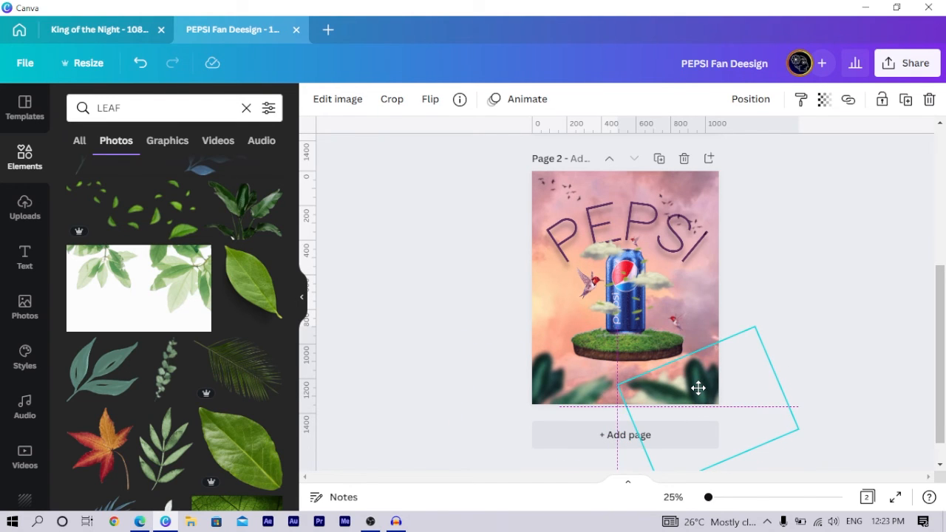
# Step: Place another copy of the leaf over the top of page 2 and flip it horizontally and vertically
pyautogui.moveTo(700, 393); pyautogui.dragTo(631, 201)
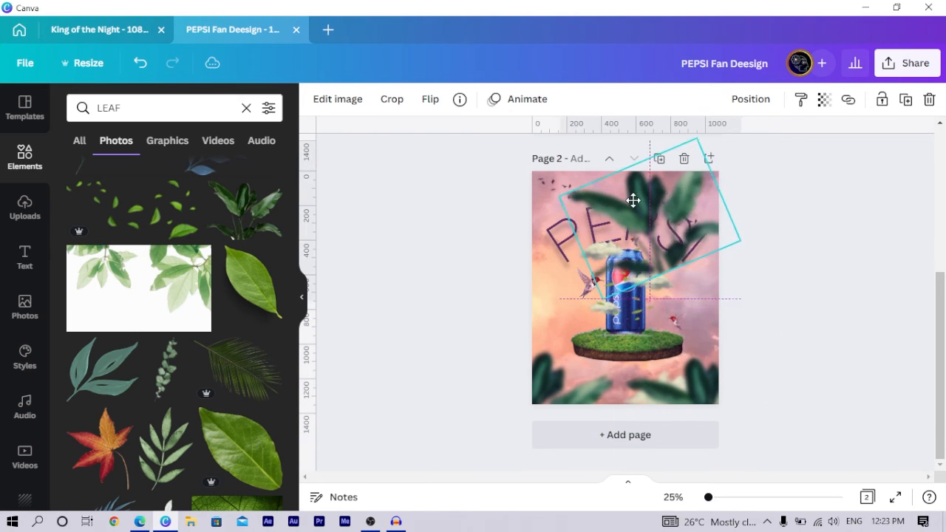
pyautogui.click(427, 100)
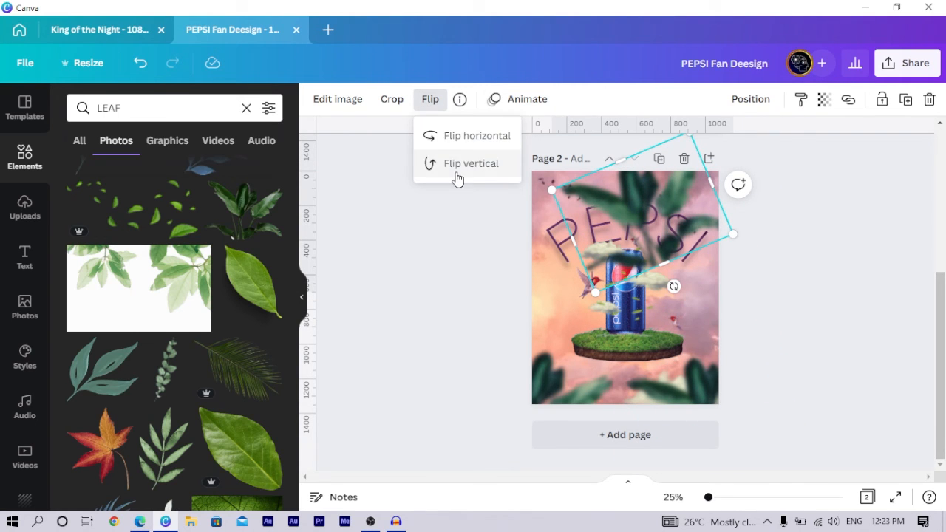
pyautogui.click(481, 138)
pyautogui.click(465, 163)
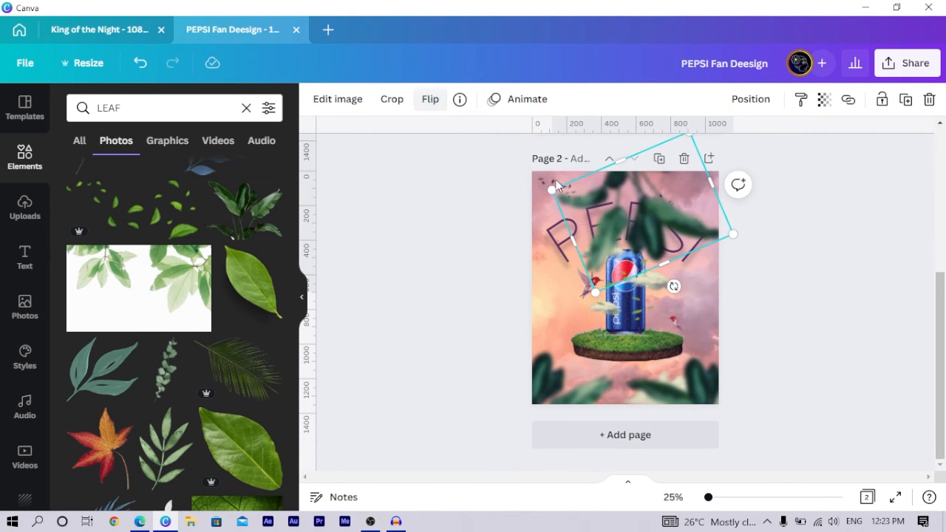
# Step: Place one leaf copy in page 2's top-left corner and another copy, flipped vertically, in the top-right corner
pyautogui.moveTo(556, 180); pyautogui.dragTo(671, 186)
pyautogui.click(435, 105)
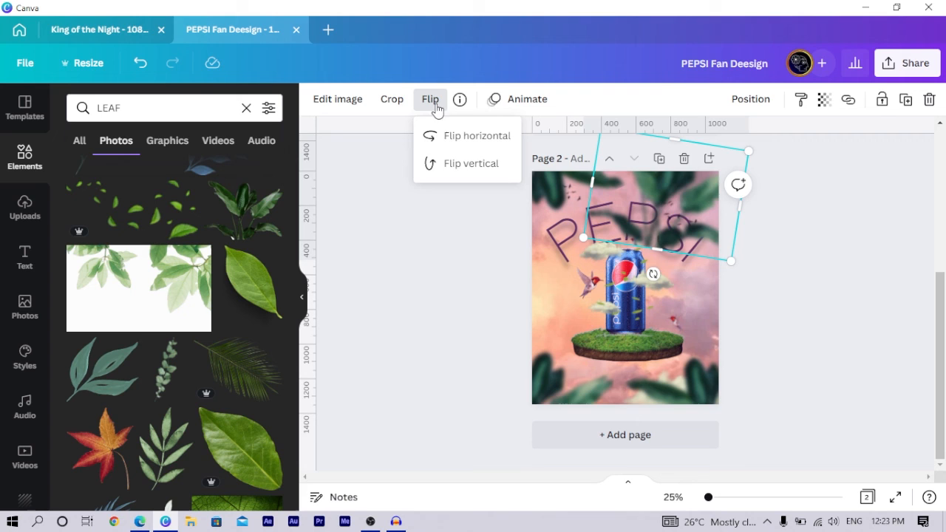
pyautogui.click(461, 164)
pyautogui.moveTo(692, 192); pyautogui.dragTo(727, 136)
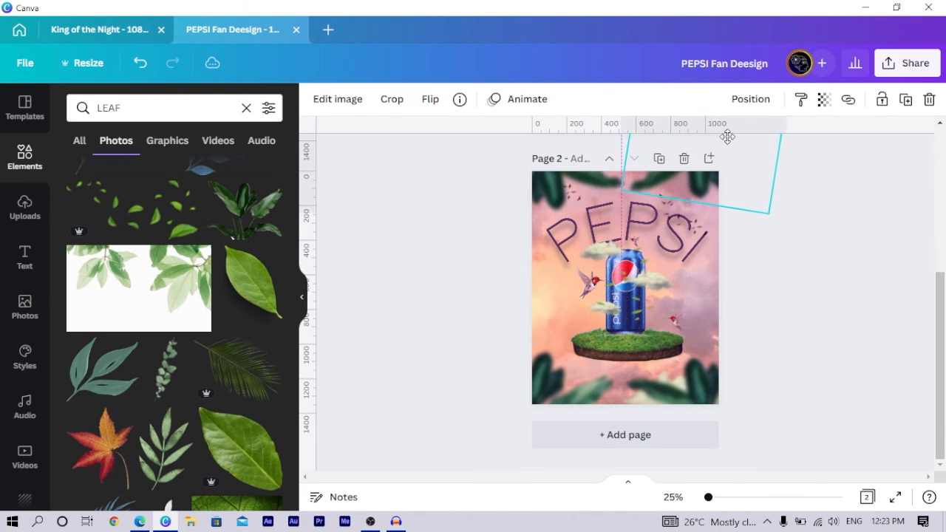
pyautogui.click(480, 297)
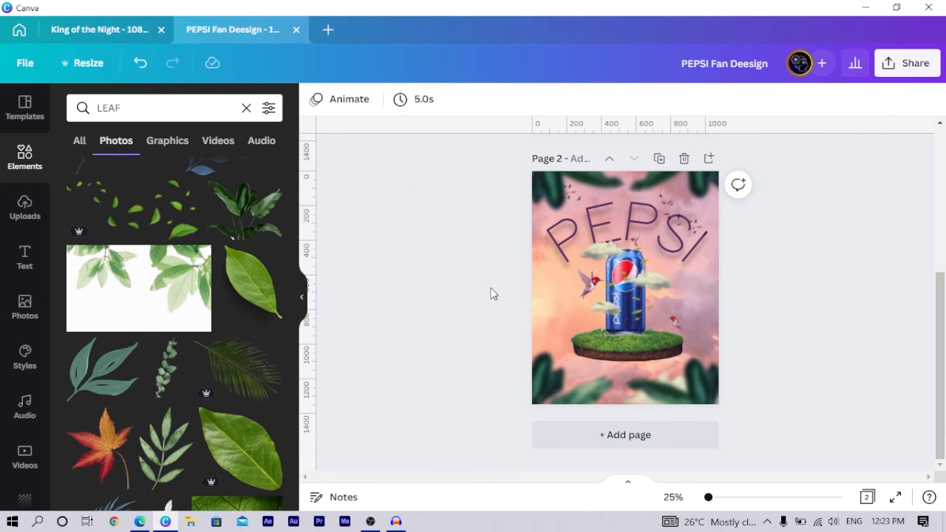
# Step: Undo the last leaf change and place a large cloud over page 2's left edge, beside the grass platform
pyautogui.click(679, 404)
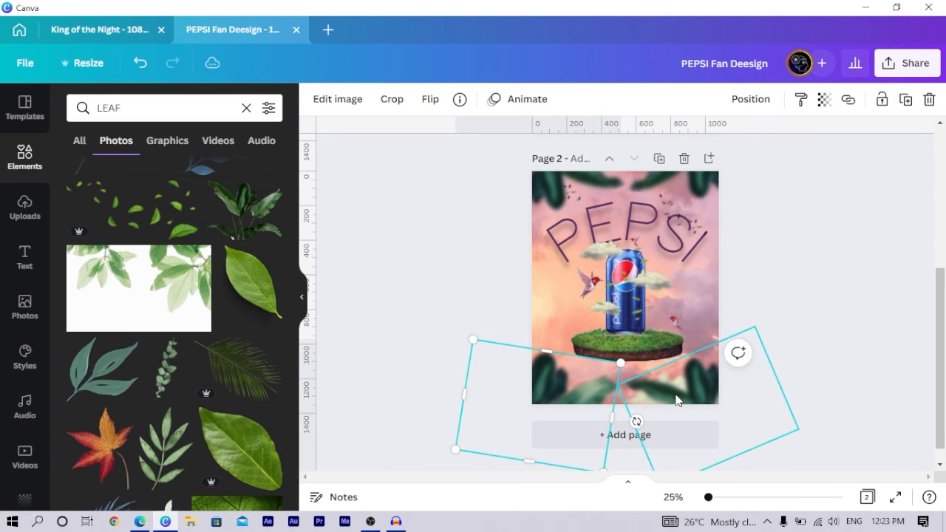
pyautogui.hotkey('ctrl', 'z')
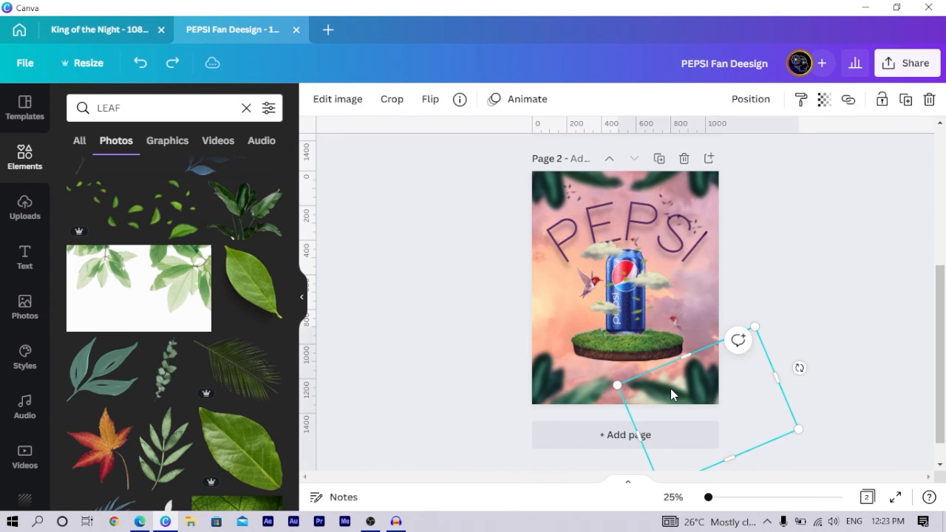
pyautogui.moveTo(670, 394); pyautogui.dragTo(548, 307)
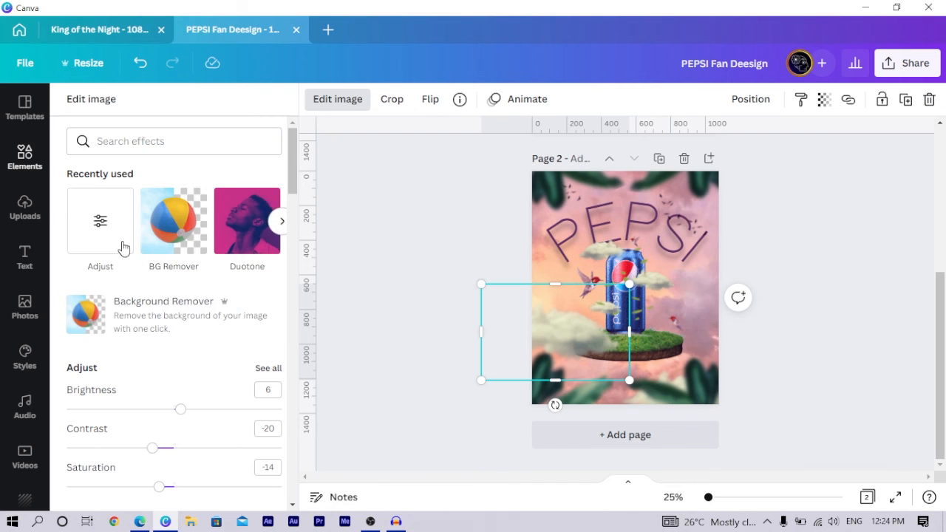
# Step: Set the large cloud's blur to 67 and its transparency to 69
pyautogui.click(100, 221)
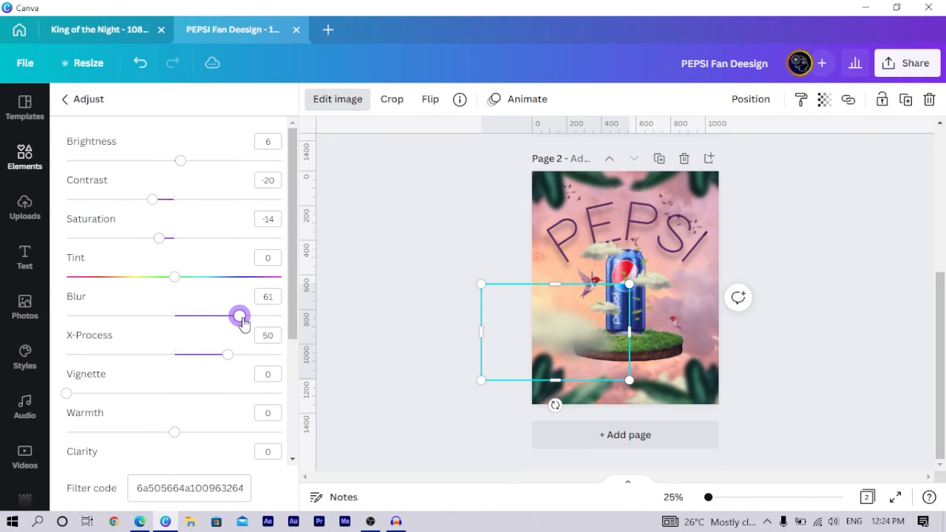
pyautogui.click(824, 104)
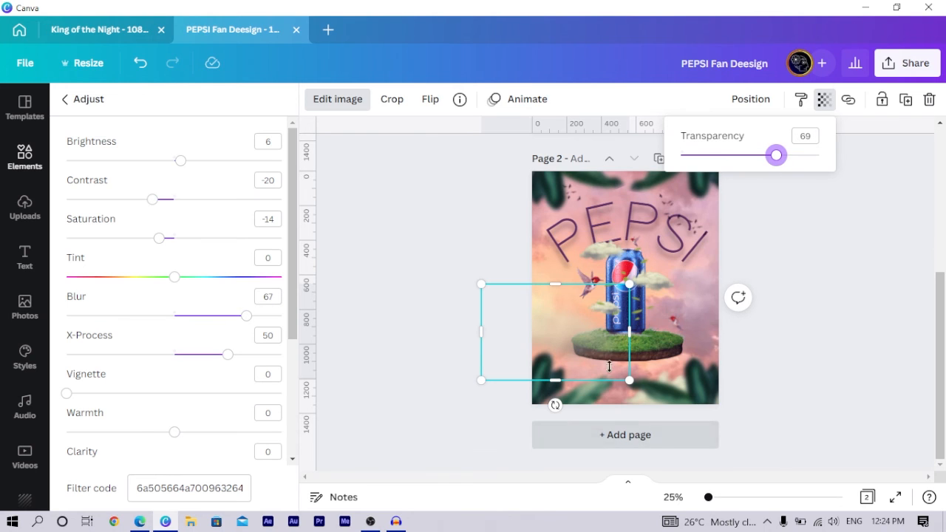
pyautogui.click(507, 242)
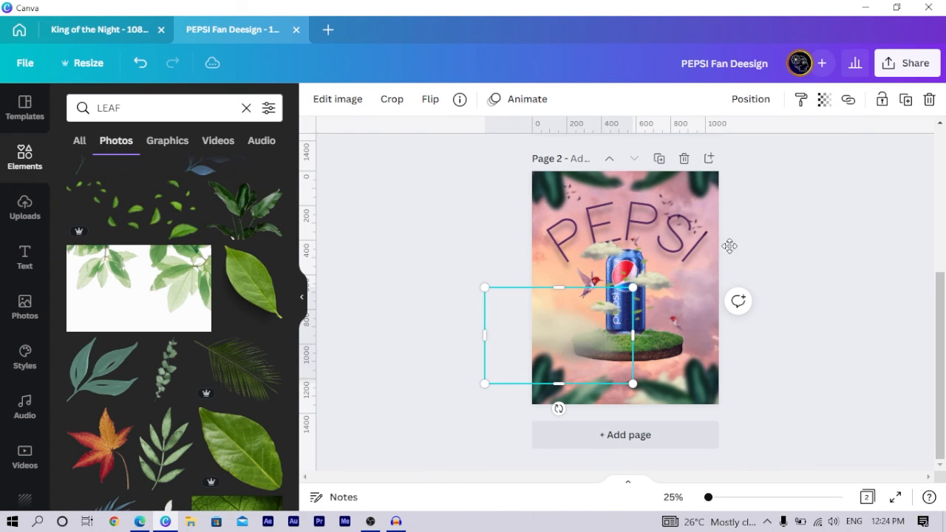
# Step: Place a copy of the blurred cloud over page 2's right edge, overlapping the end of the PEPSI text
pyautogui.moveTo(562, 348); pyautogui.dragTo(718, 268)
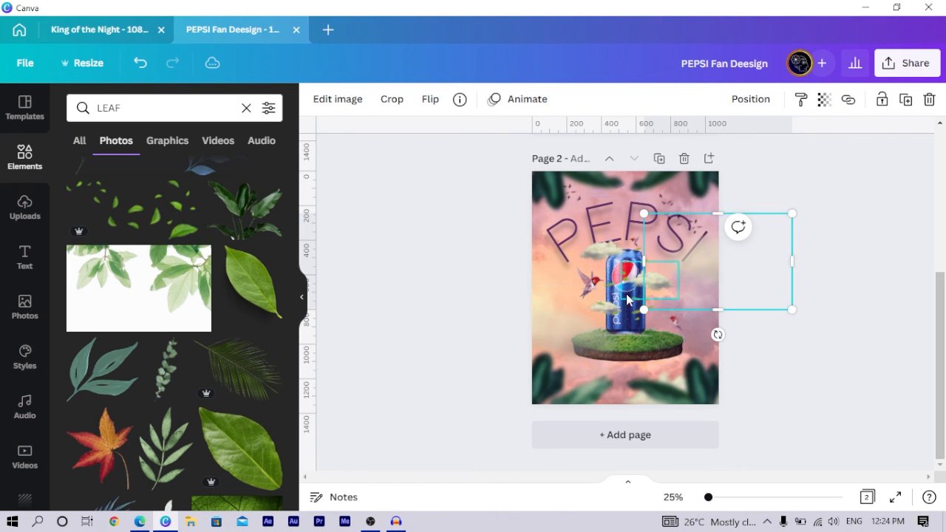
pyautogui.scroll(2, 627, 299)
pyautogui.scroll(-2, 589, 314)
pyautogui.click(422, 239)
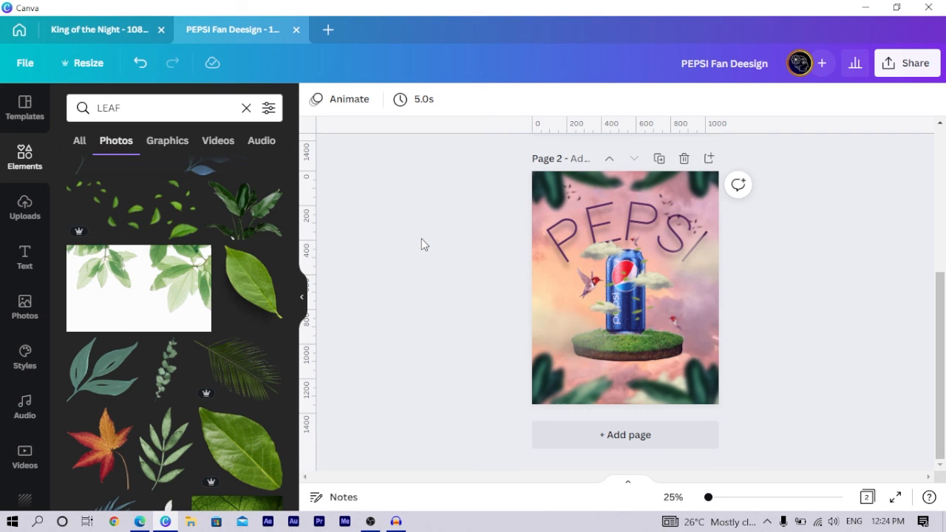